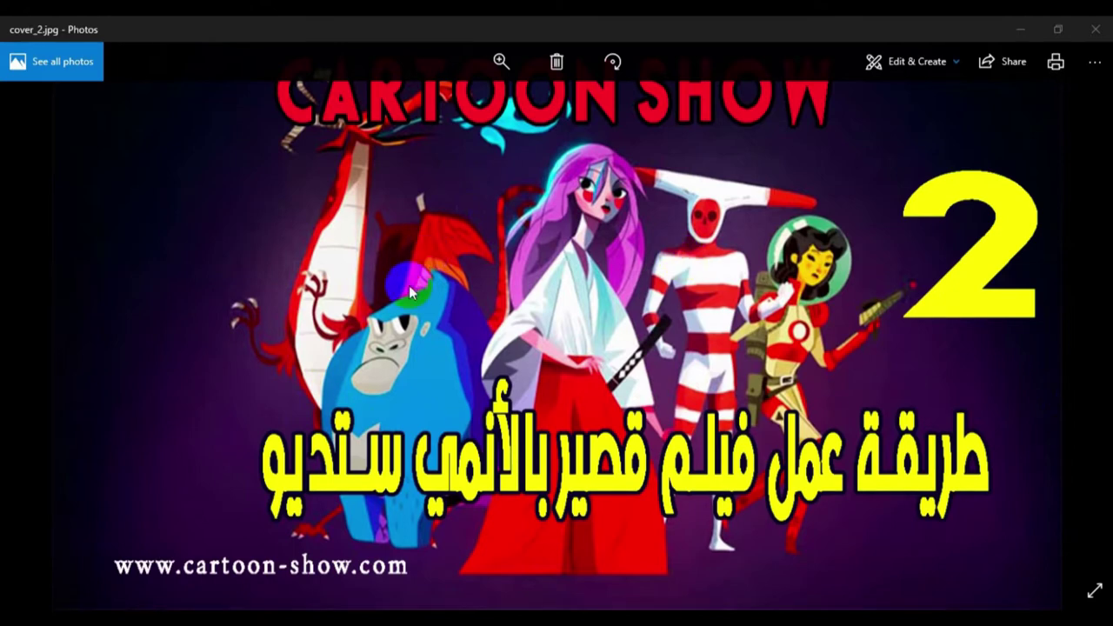
# Switch to Moho and rename Layer 1 of the Untitled 2 project as "face".
pyautogui.click(300, 619)
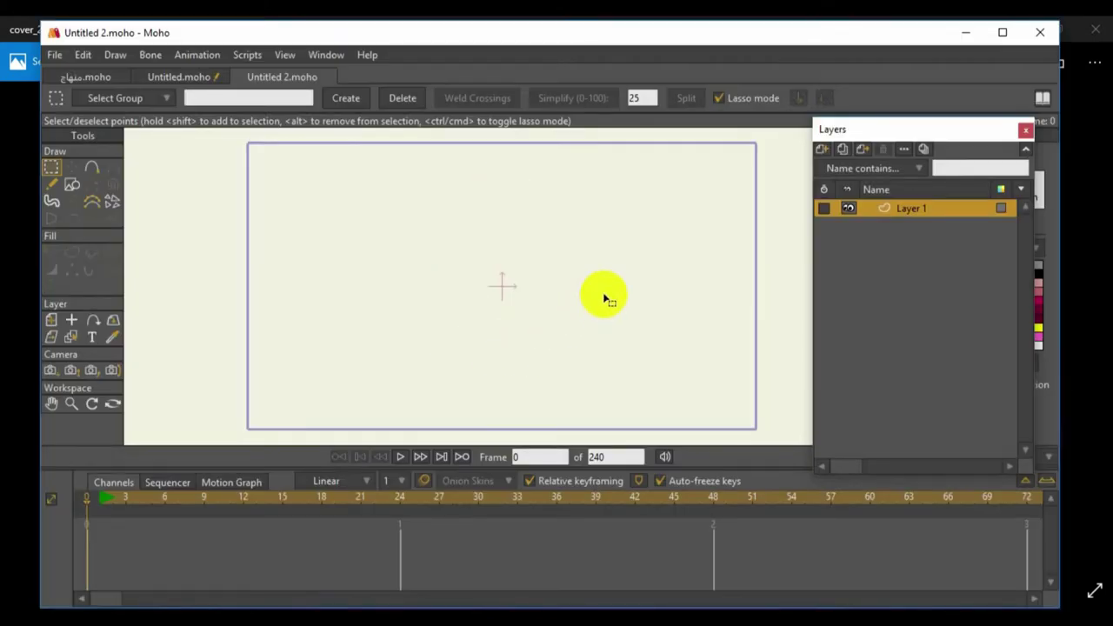
pyautogui.click(596, 102)
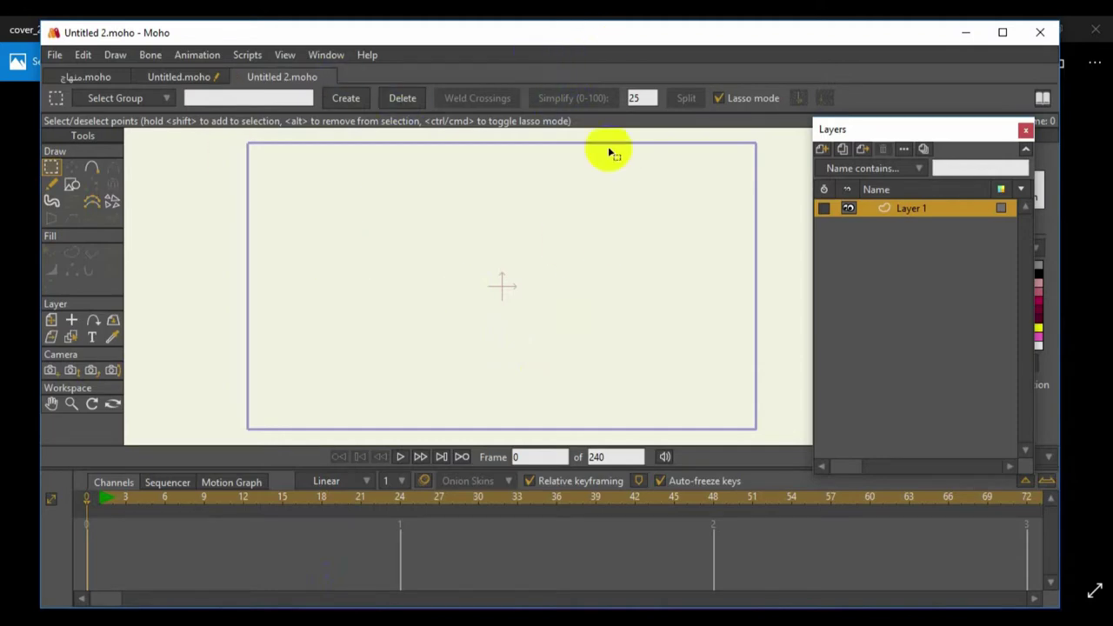
pyautogui.click(899, 237)
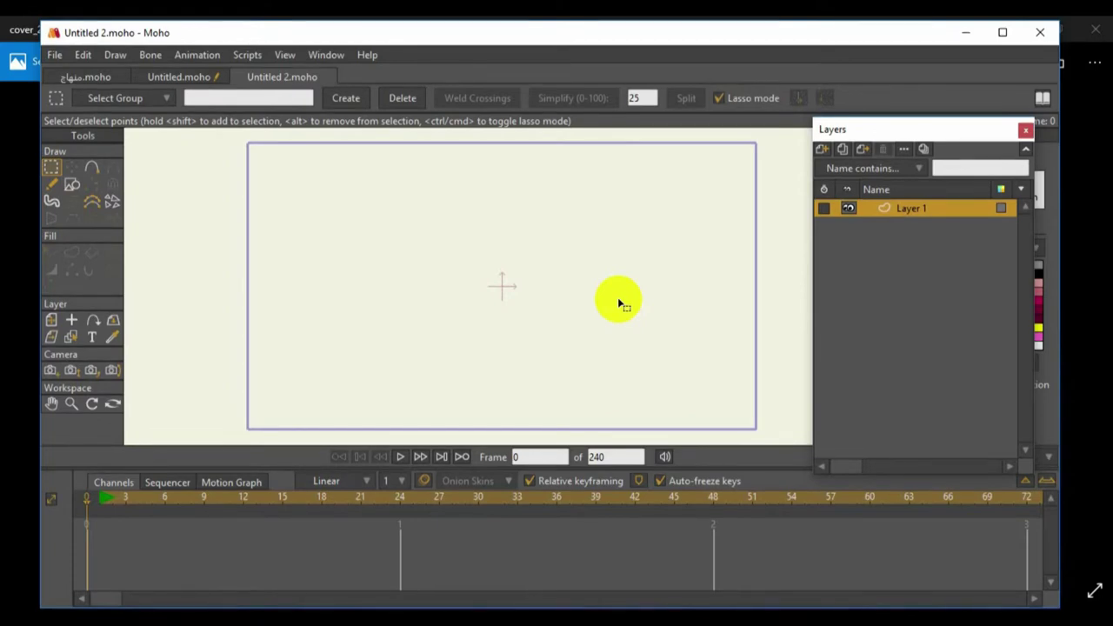
pyautogui.doubleClick(904, 210)
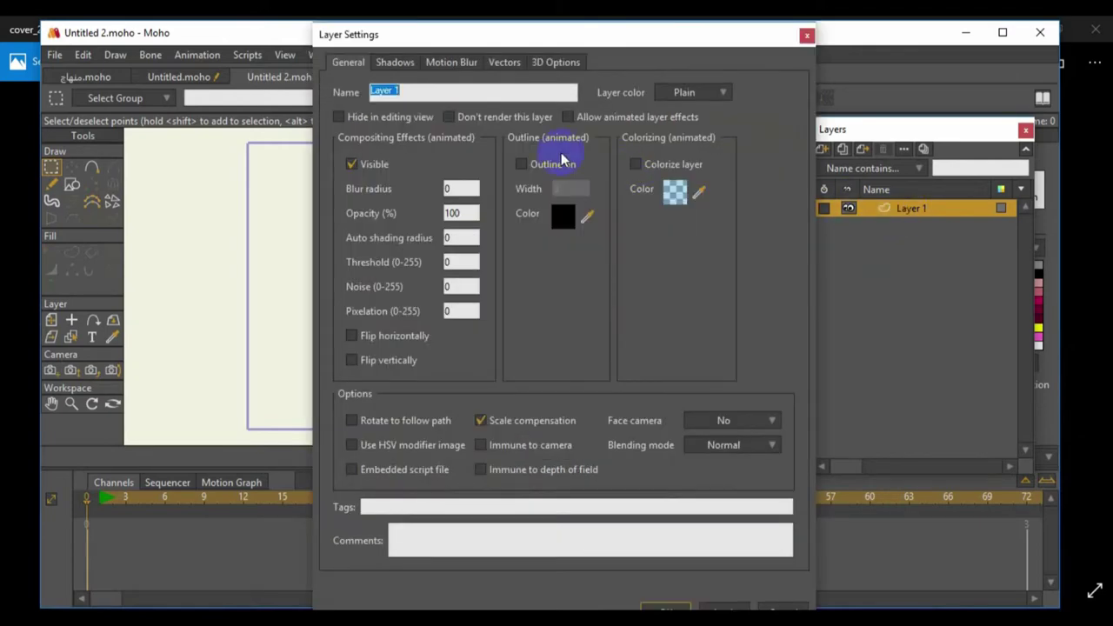
pyautogui.press('BackSpace')
pyautogui.write('face')
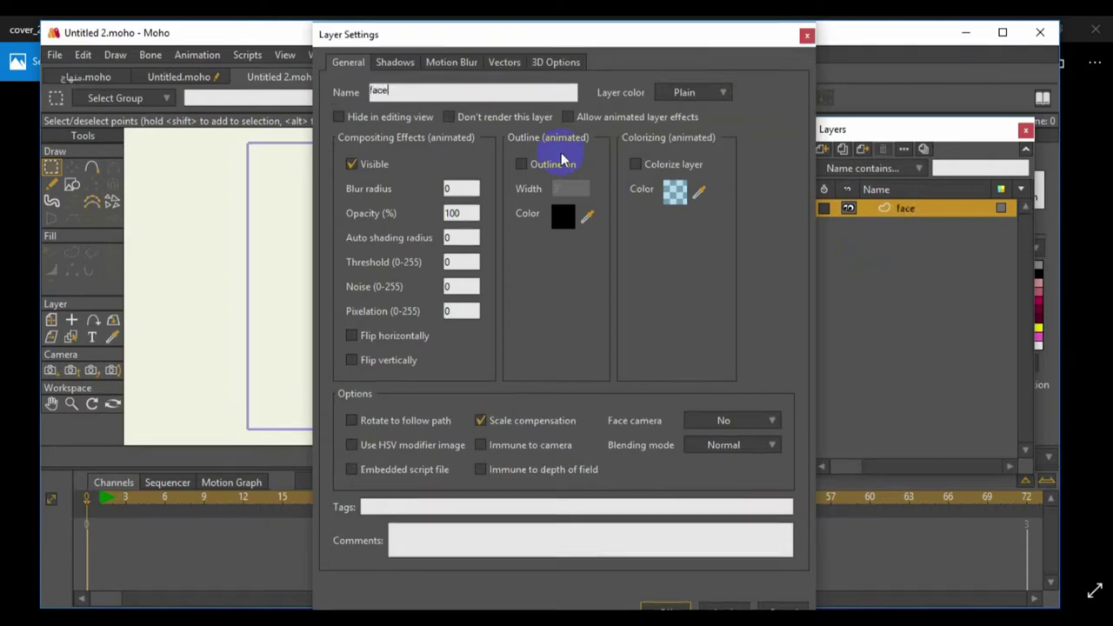
pyautogui.press('Return')
# Move the Layers window away from the style settings and load the Face.png swatches.
pyautogui.moveTo(848, 129); pyautogui.dragTo(775, 75)
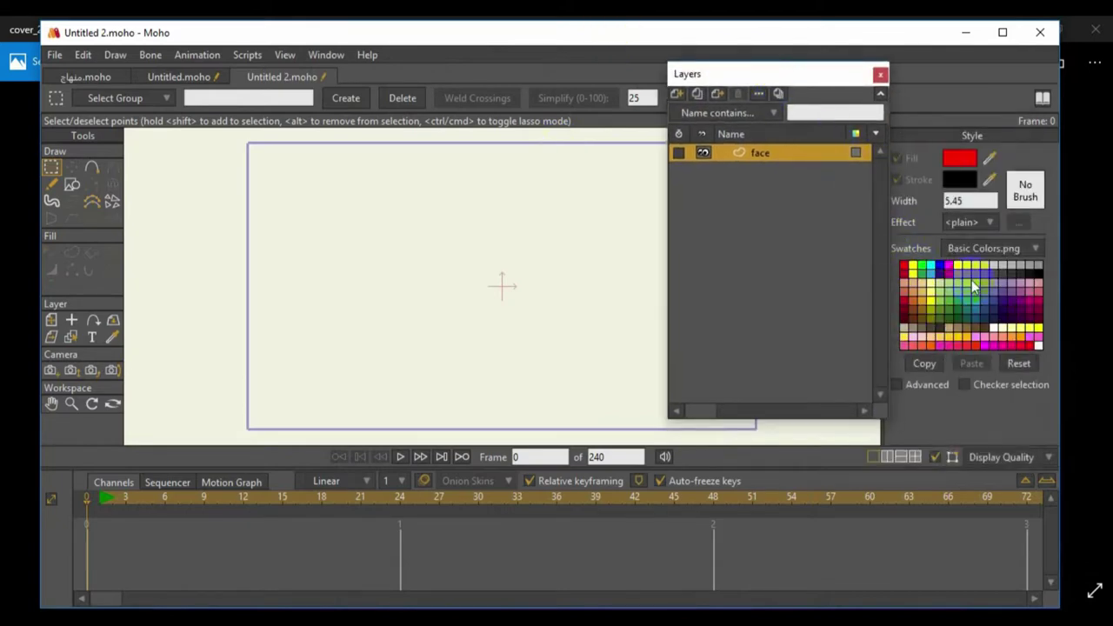
pyautogui.click(999, 251)
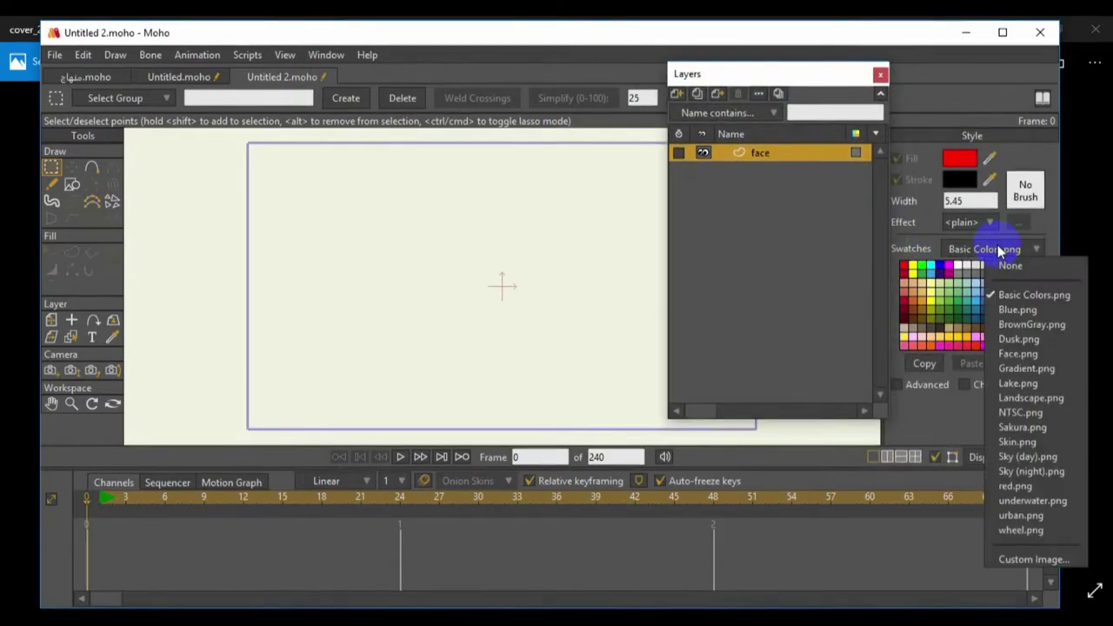
pyautogui.click(1018, 354)
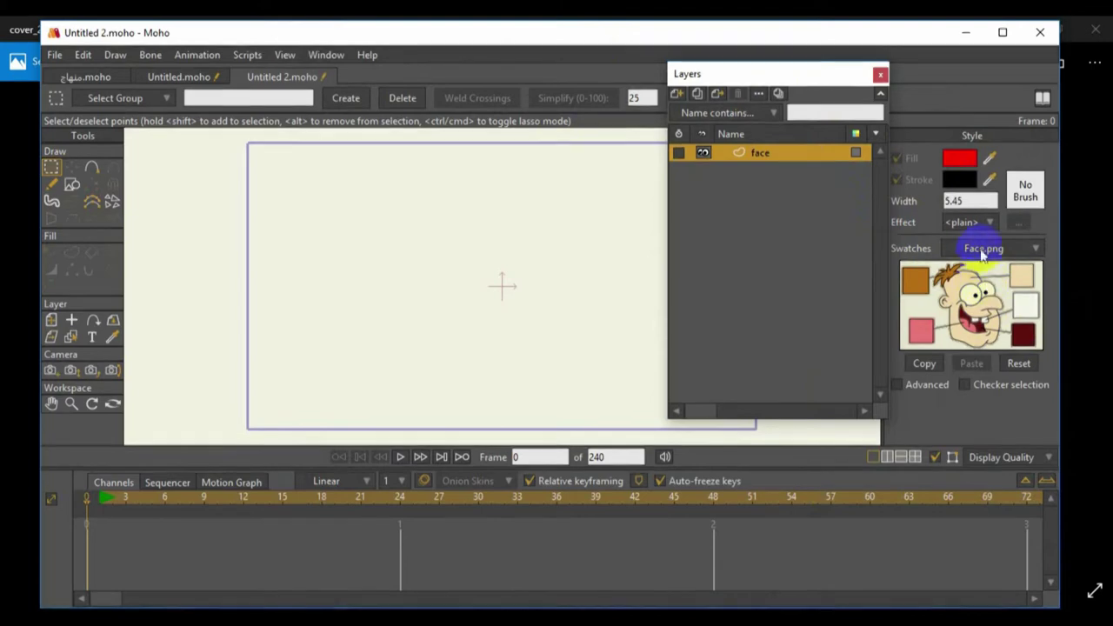
# Set the stroke width to 4 and sample the beige skin tone from the face swatch as the fill colour.
pyautogui.moveTo(968, 201); pyautogui.dragTo(876, 203)
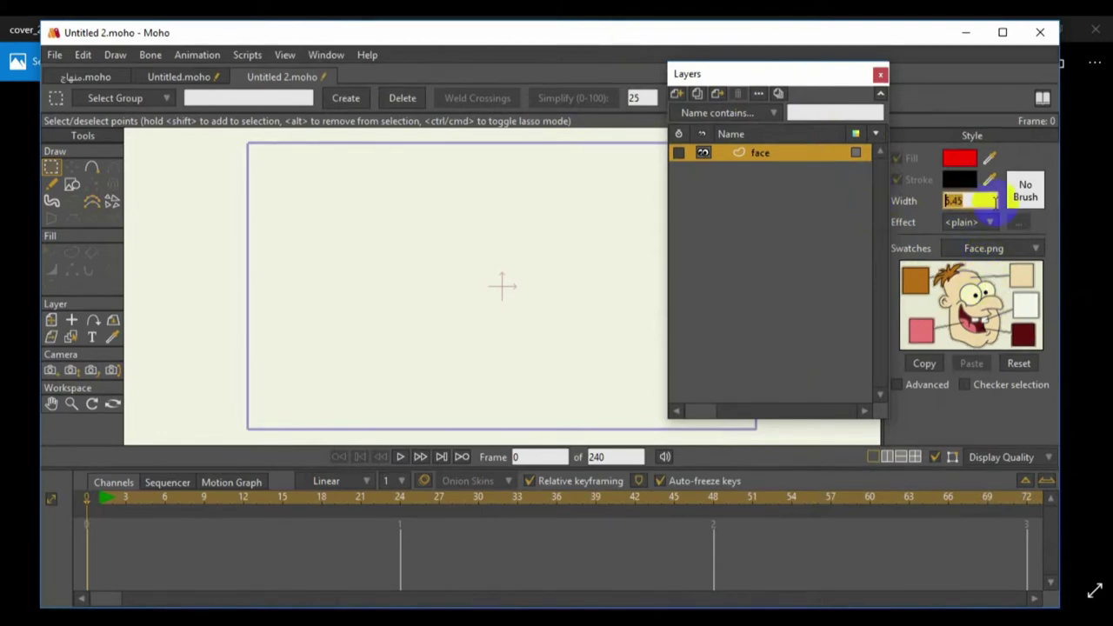
pyautogui.write('2')
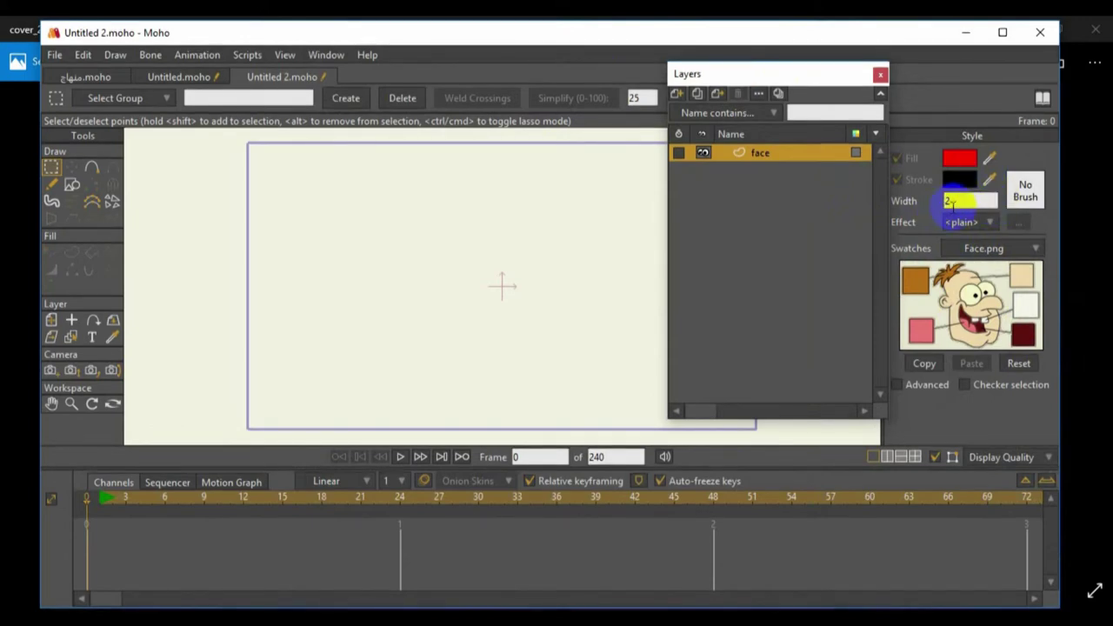
pyautogui.write('4')
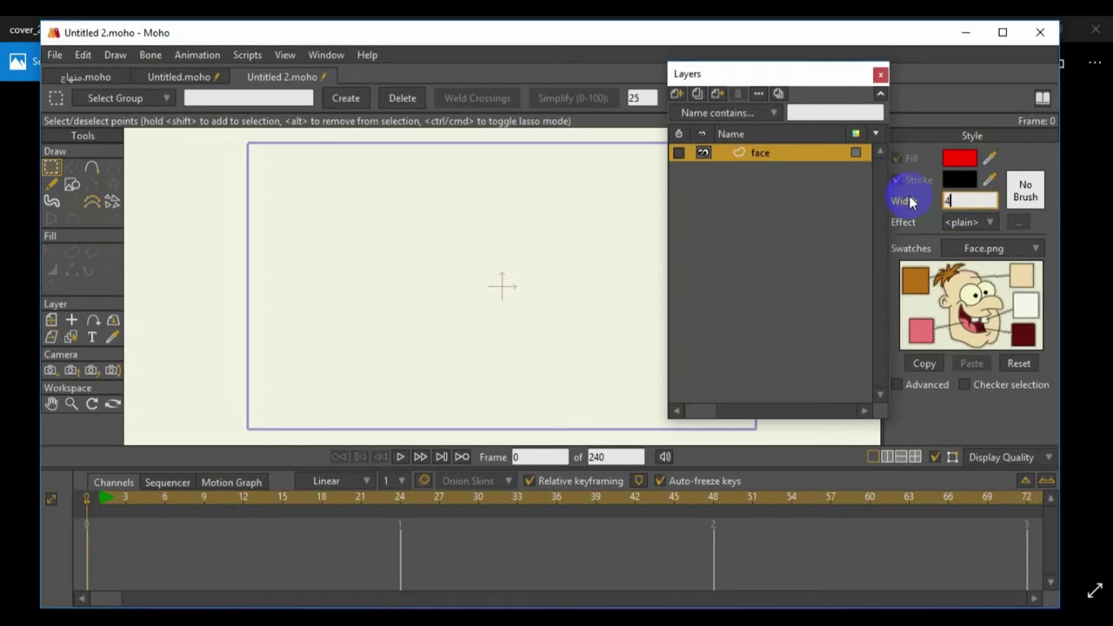
pyautogui.press('Return')
pyautogui.moveTo(992, 157); pyautogui.dragTo(967, 276)
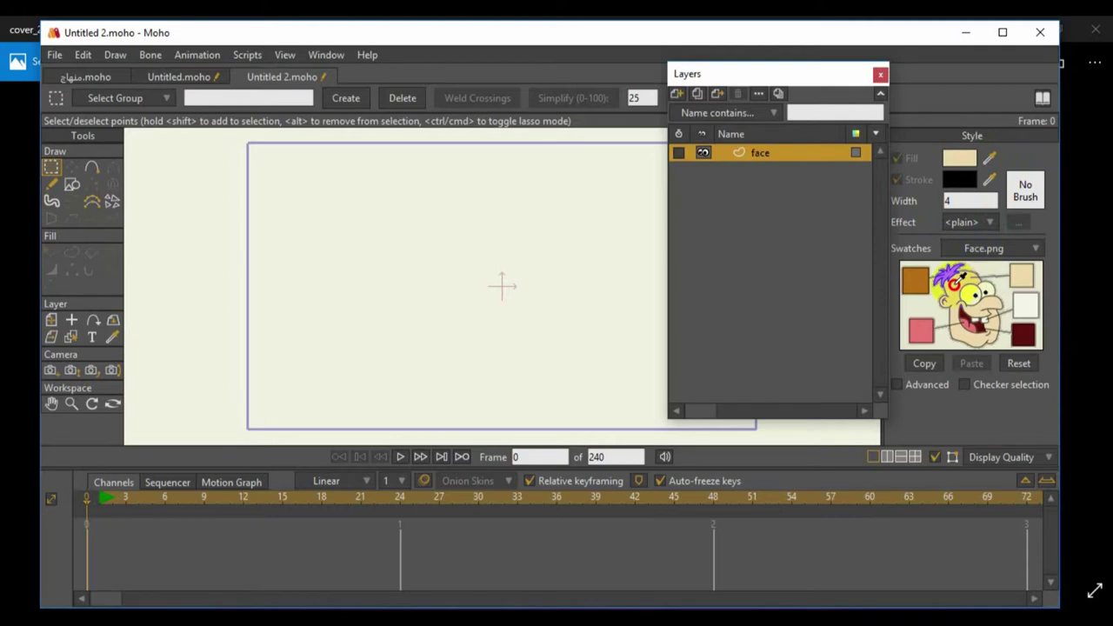
pyautogui.moveTo(783, 78)
pyautogui.mouseDown()
pyautogui.moveTo(900, 150)
pyautogui.moveTo(961, 147)
pyautogui.mouseUp()
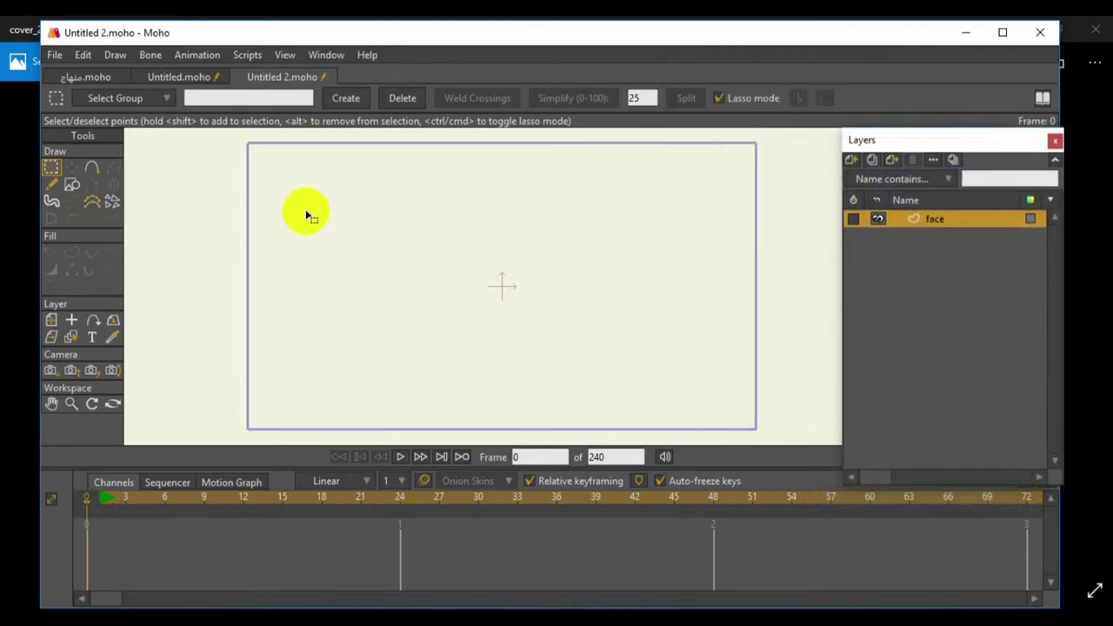
# Draw a filled oval with Auto-stroke enabled in the upper middle of the canvas as the character's face.
pyautogui.click(71, 186)
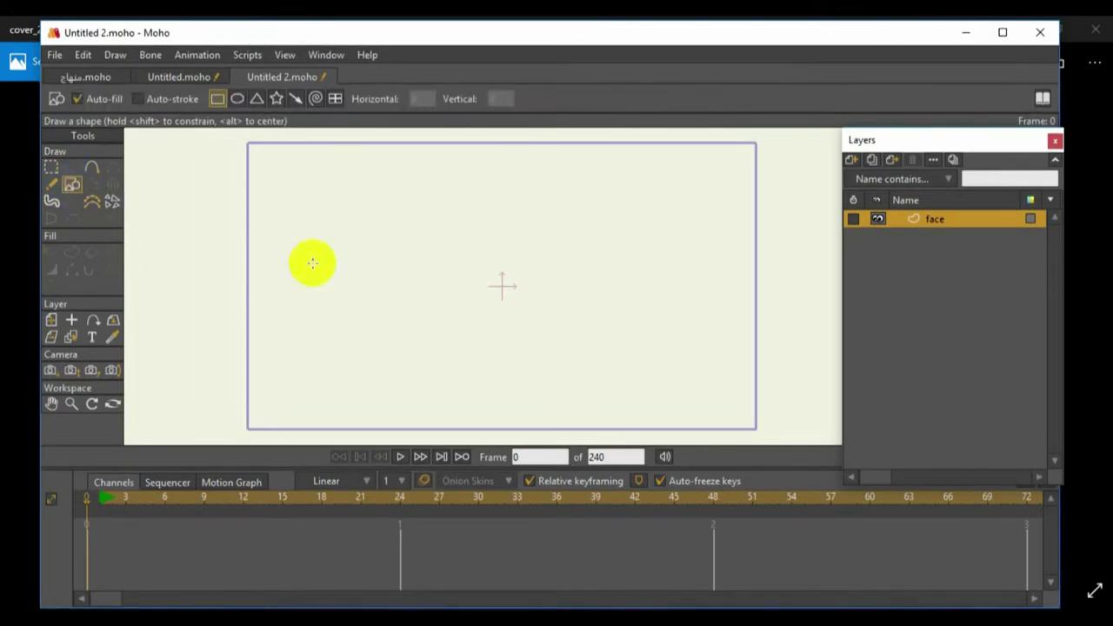
pyautogui.moveTo(455, 161); pyautogui.dragTo(532, 252)
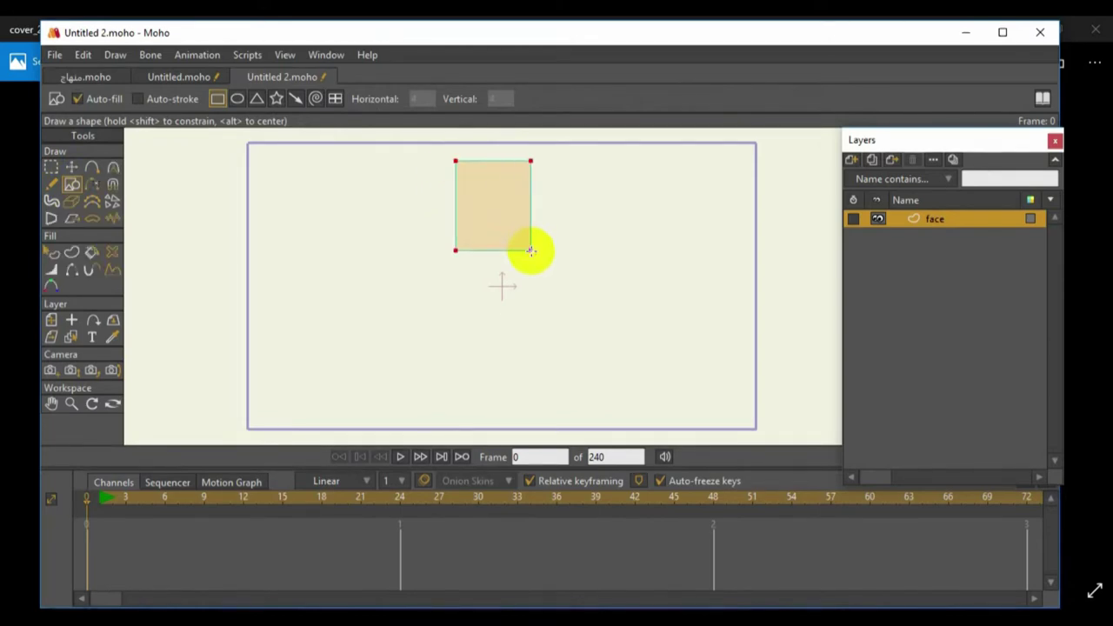
pyautogui.hotkey('ctrl', 'z')
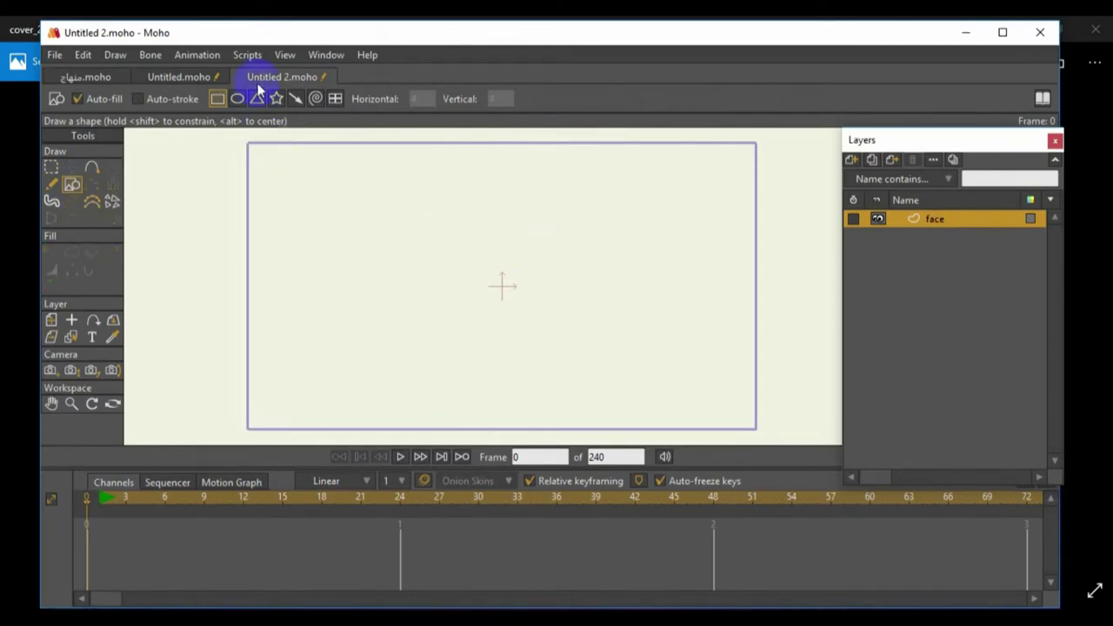
pyautogui.click(237, 98)
pyautogui.click(141, 99)
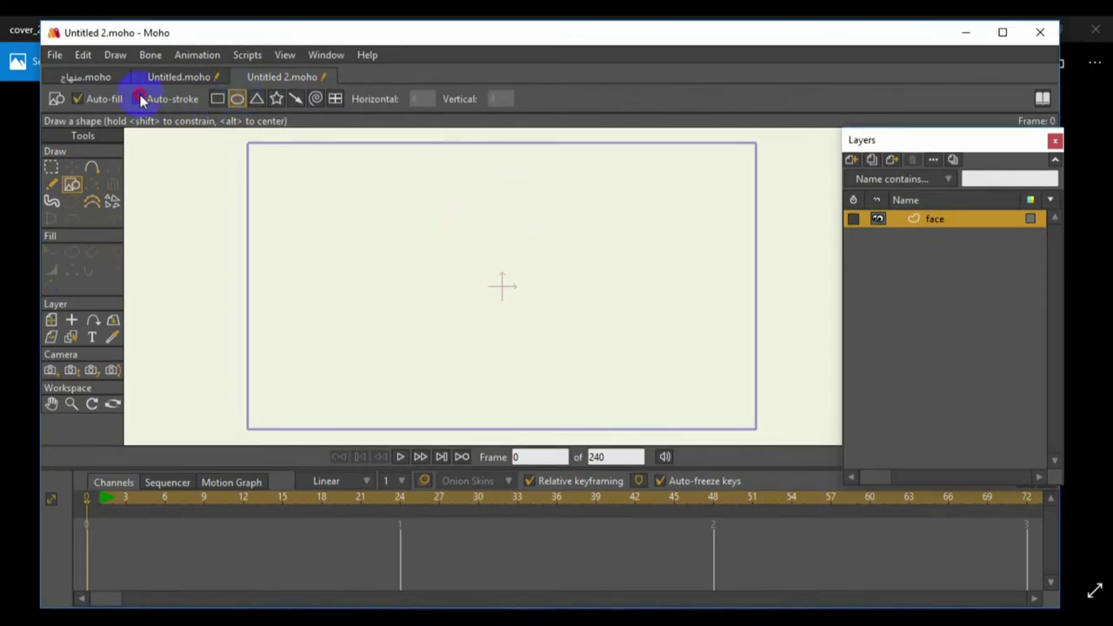
pyautogui.moveTo(461, 159); pyautogui.dragTo(588, 294)
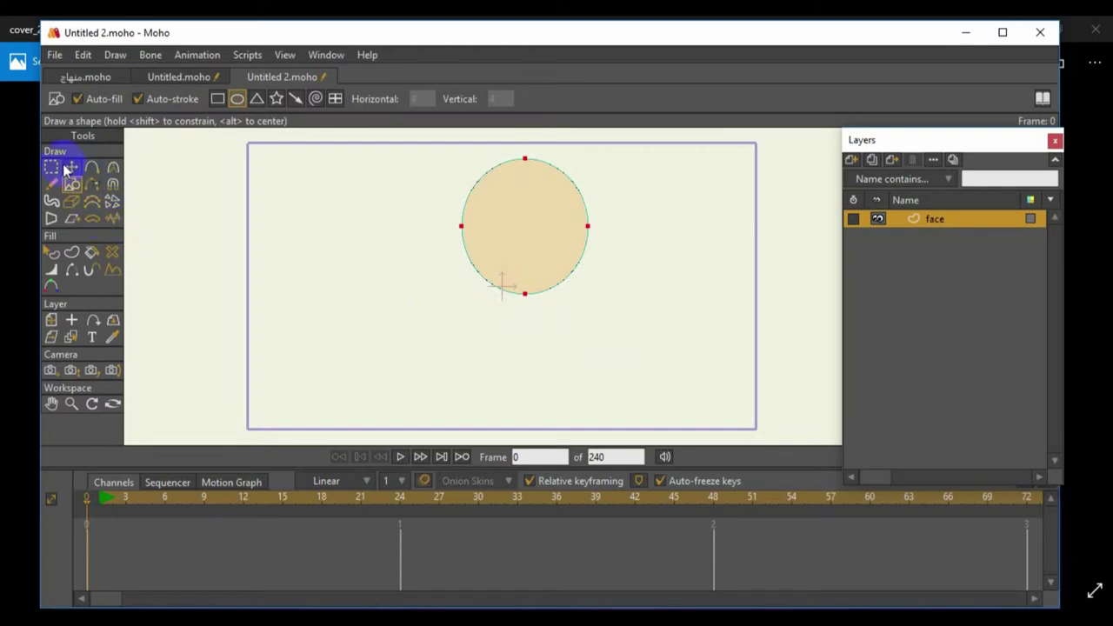
# Move the face oval slightly to about X 0.04, Y 0.4713, and deselect its points.
pyautogui.click(71, 167)
pyautogui.moveTo(524, 237); pyautogui.dragTo(510, 231)
pyautogui.scroll(3, 447, 284)
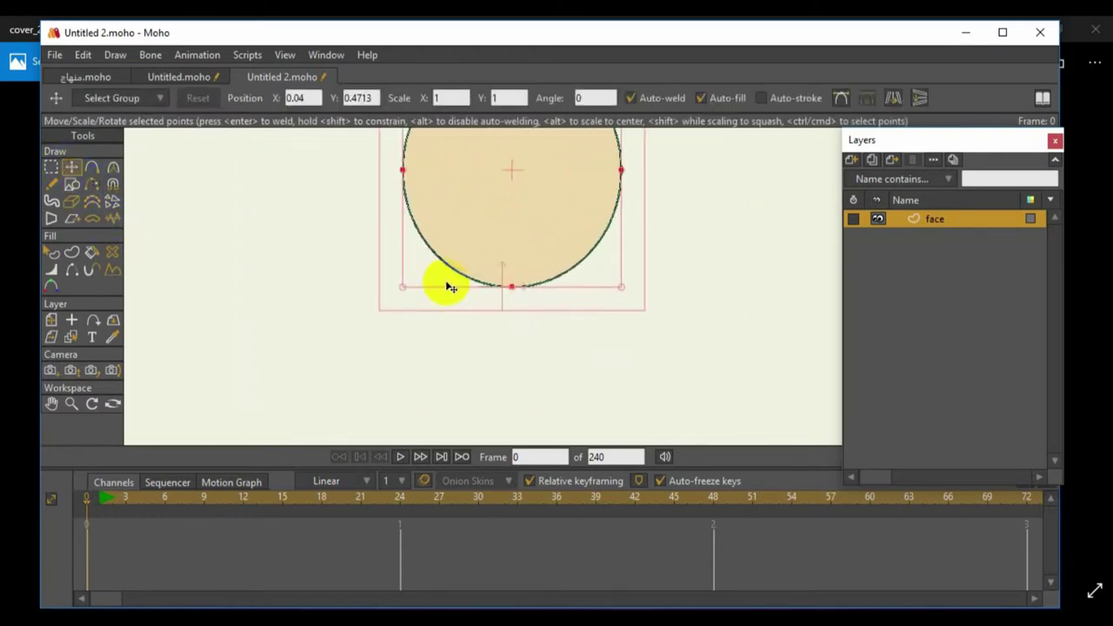
pyautogui.click(51, 403)
pyautogui.moveTo(336, 221); pyautogui.dragTo(301, 322)
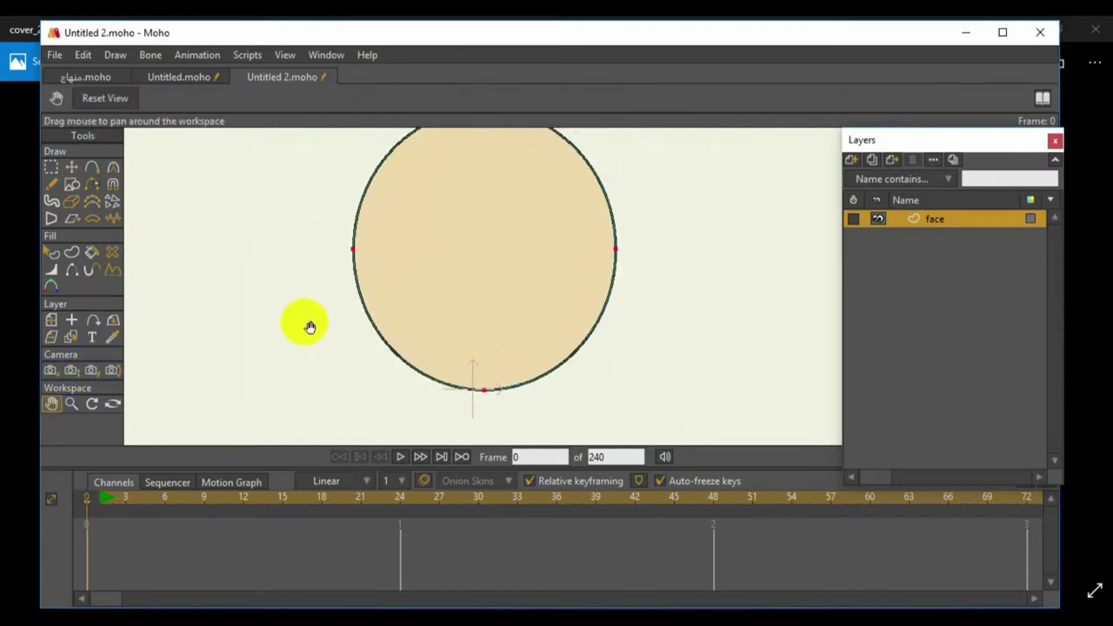
pyautogui.scroll(-1, 309, 327)
pyautogui.scroll(1, 319, 299)
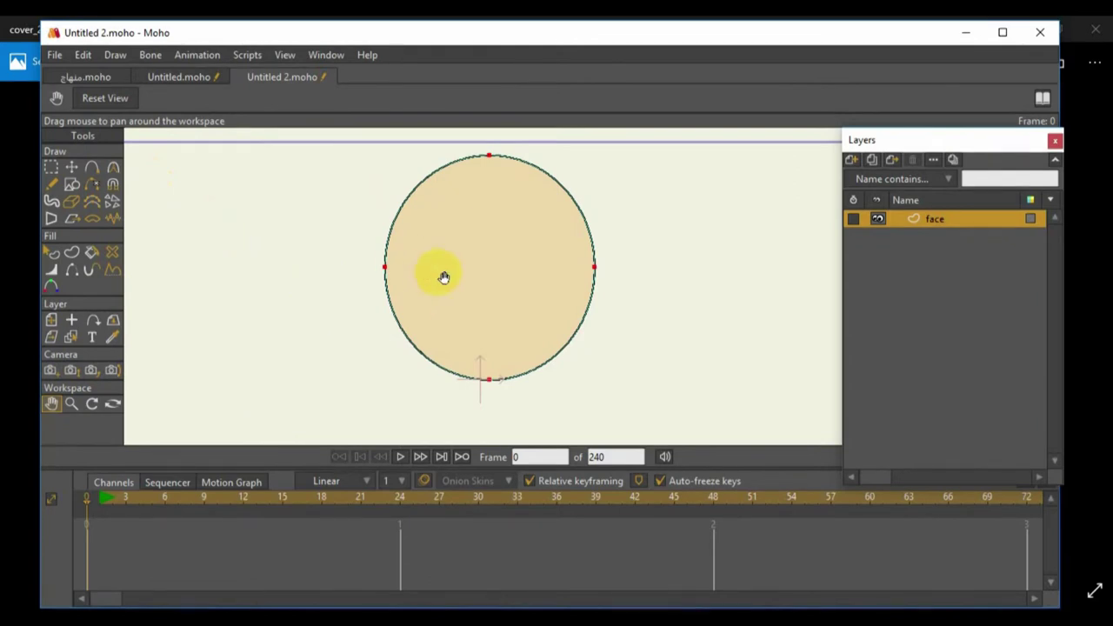
pyautogui.click(71, 167)
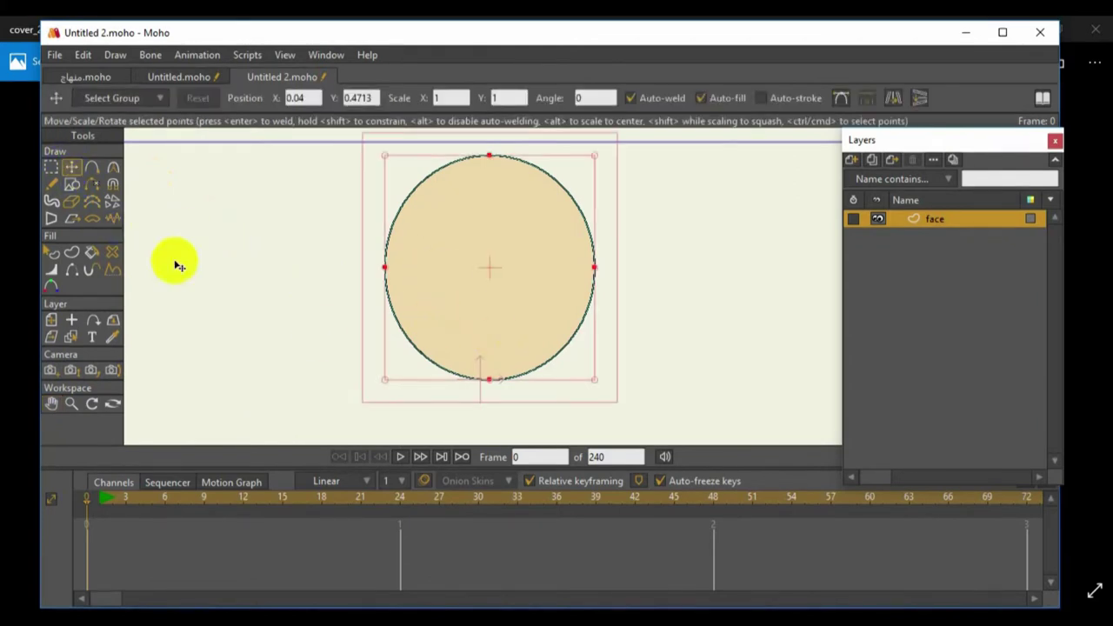
pyautogui.click(653, 373)
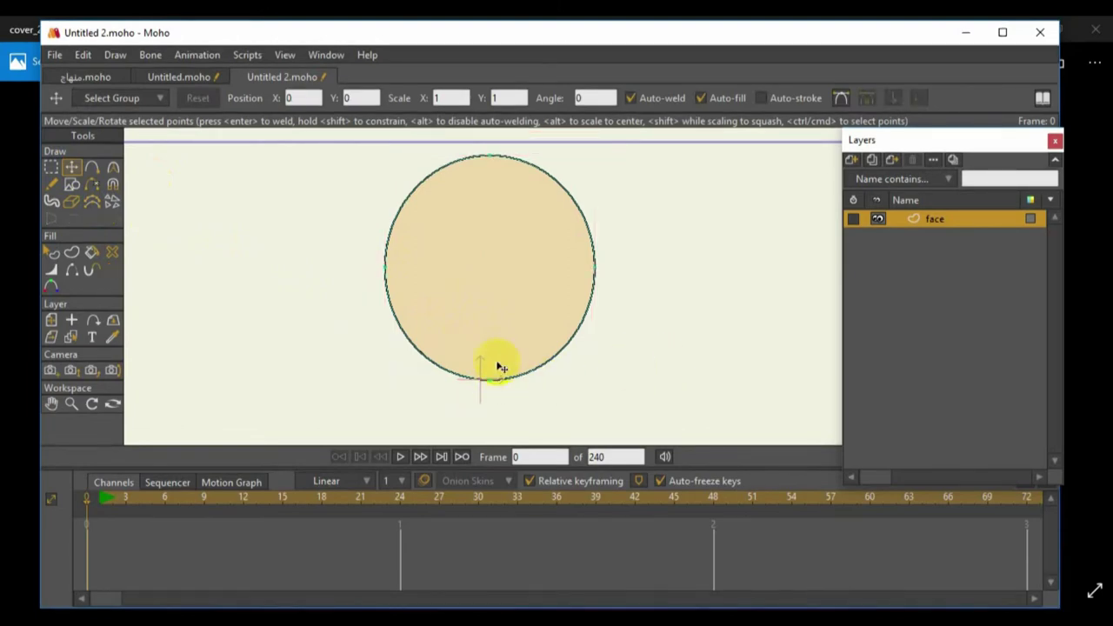
pyautogui.doubleClick(496, 274)
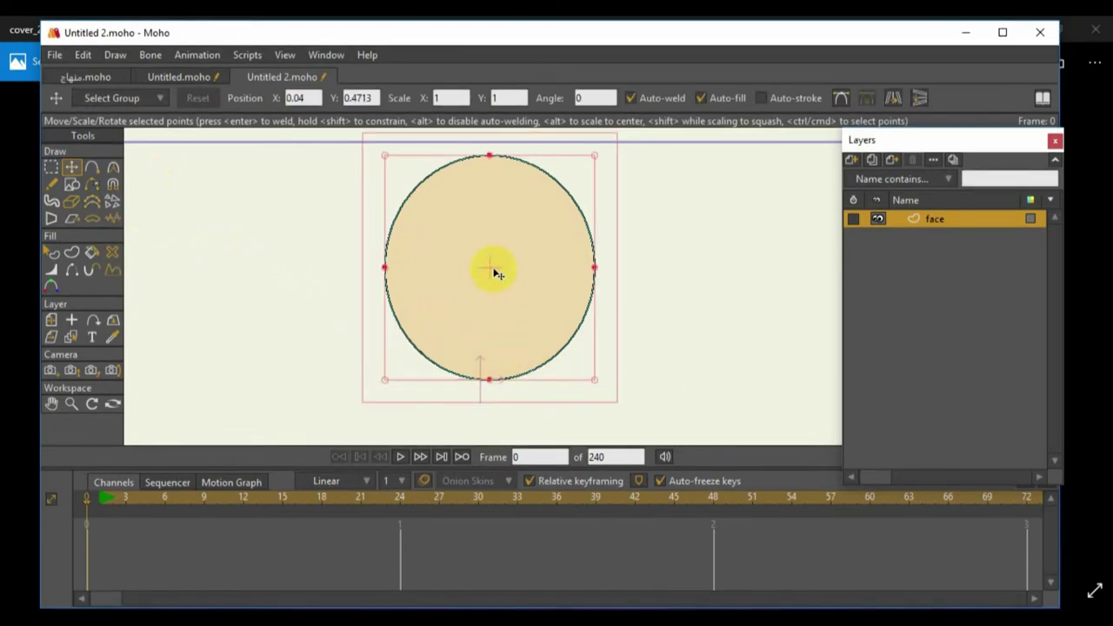
pyautogui.click(744, 326)
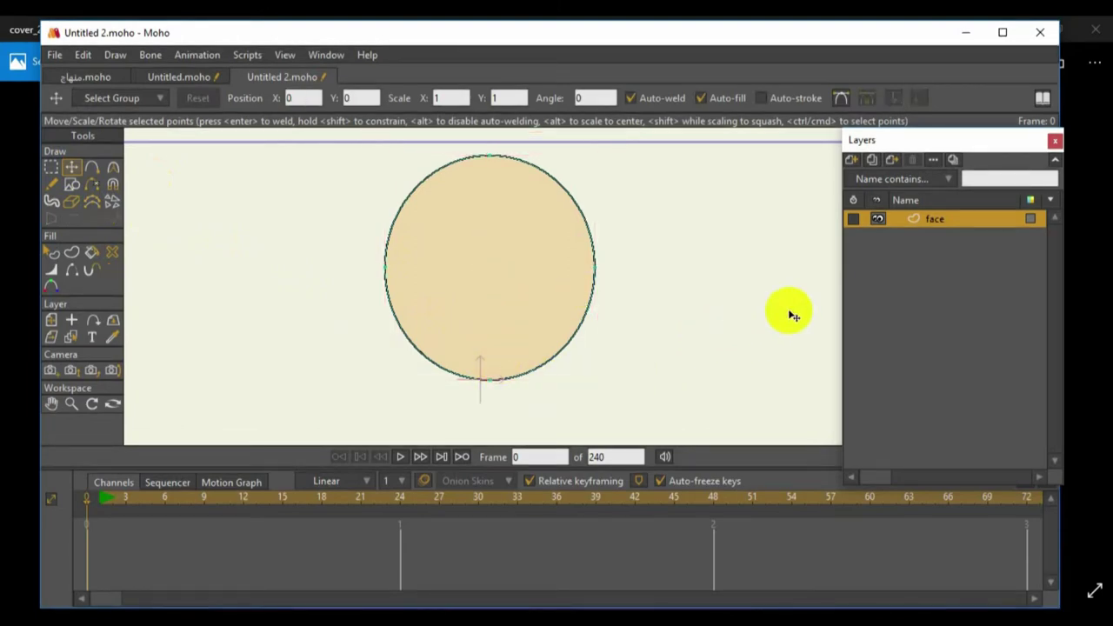
# Add a new vector layer above the face layer and name it "hair".
pyautogui.click(850, 161)
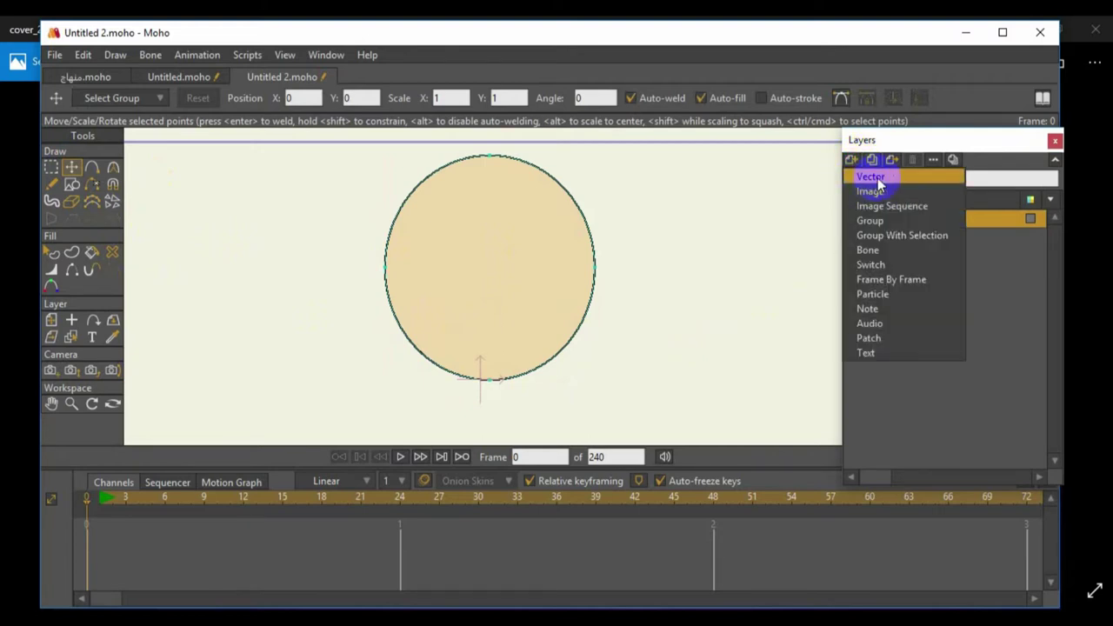
pyautogui.click(872, 178)
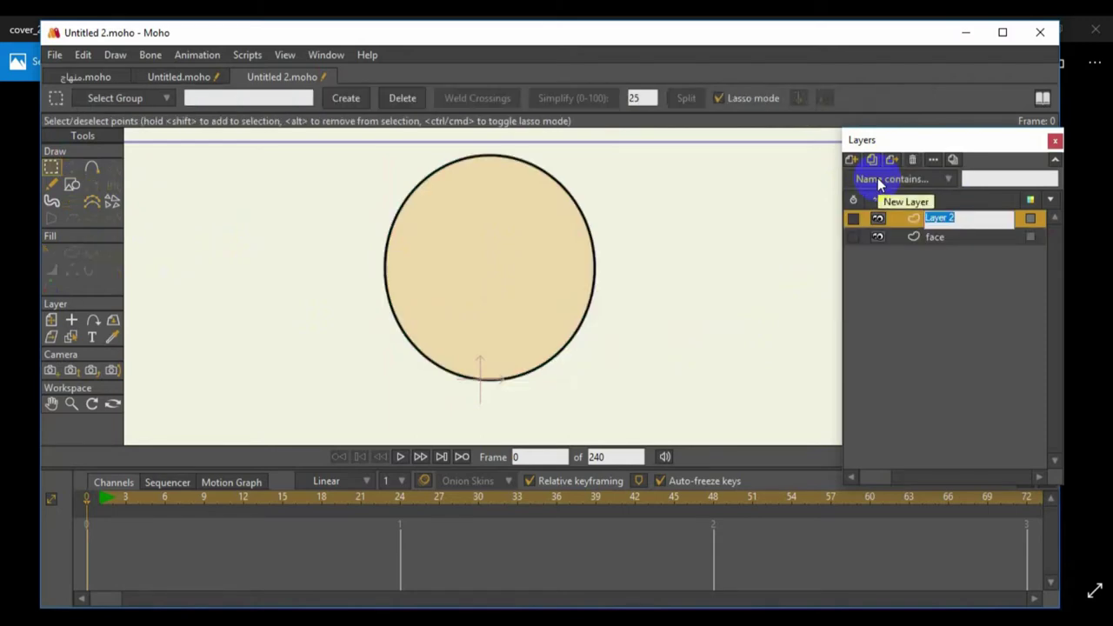
pyautogui.press('Return')
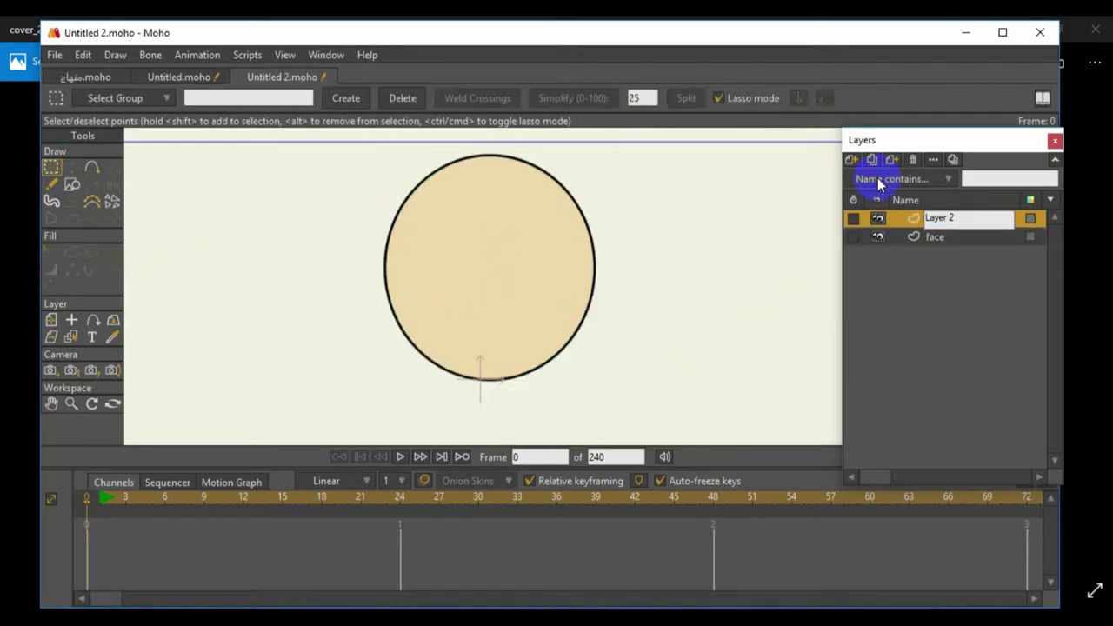
pyautogui.doubleClick(940, 218)
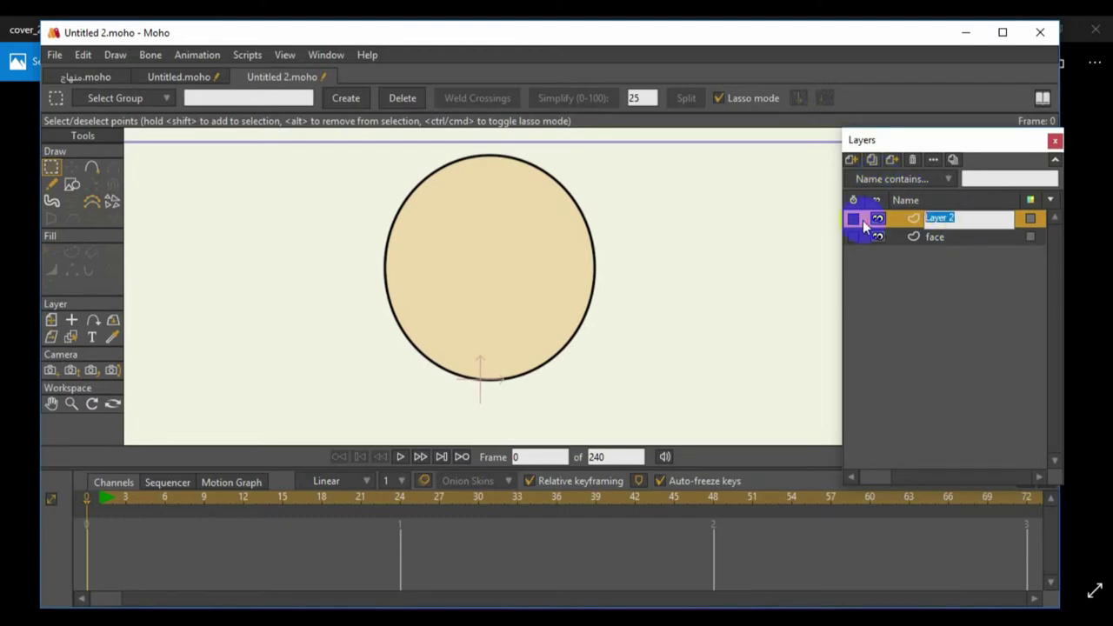
pyautogui.write('hair')
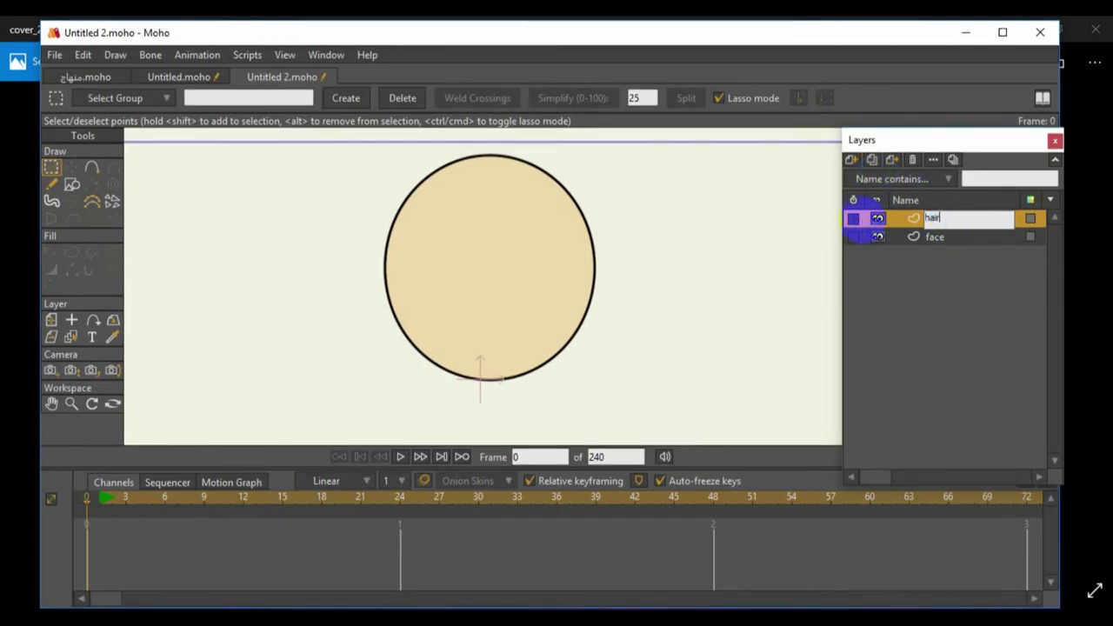
pyautogui.press('Return')
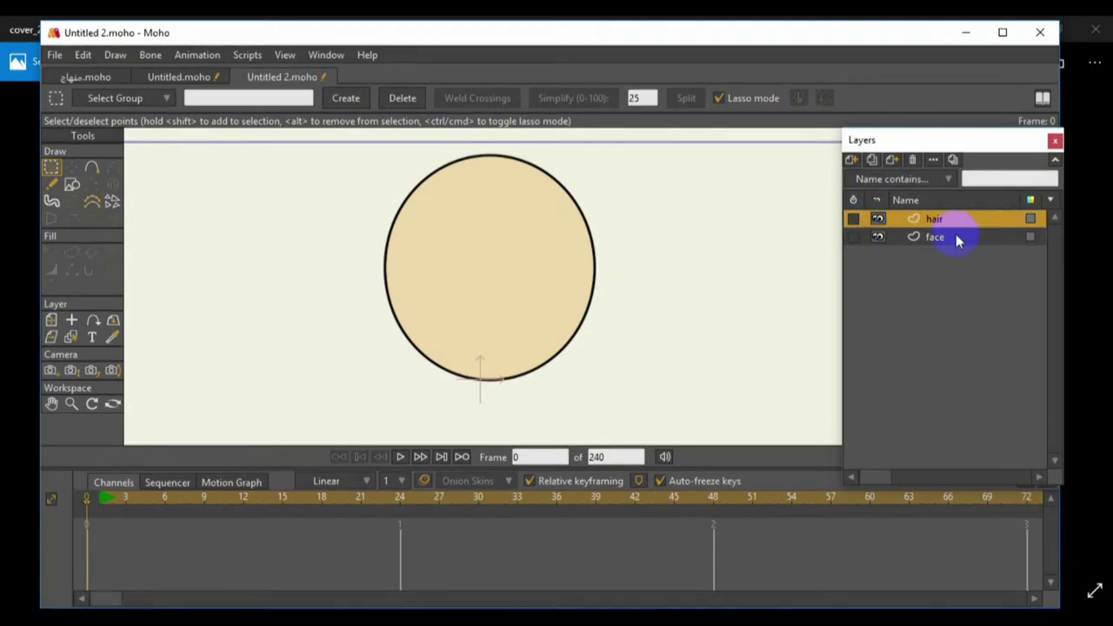
# Rename the hair layer as "hair_back" in its layer settings.
pyautogui.doubleClick(933, 221)
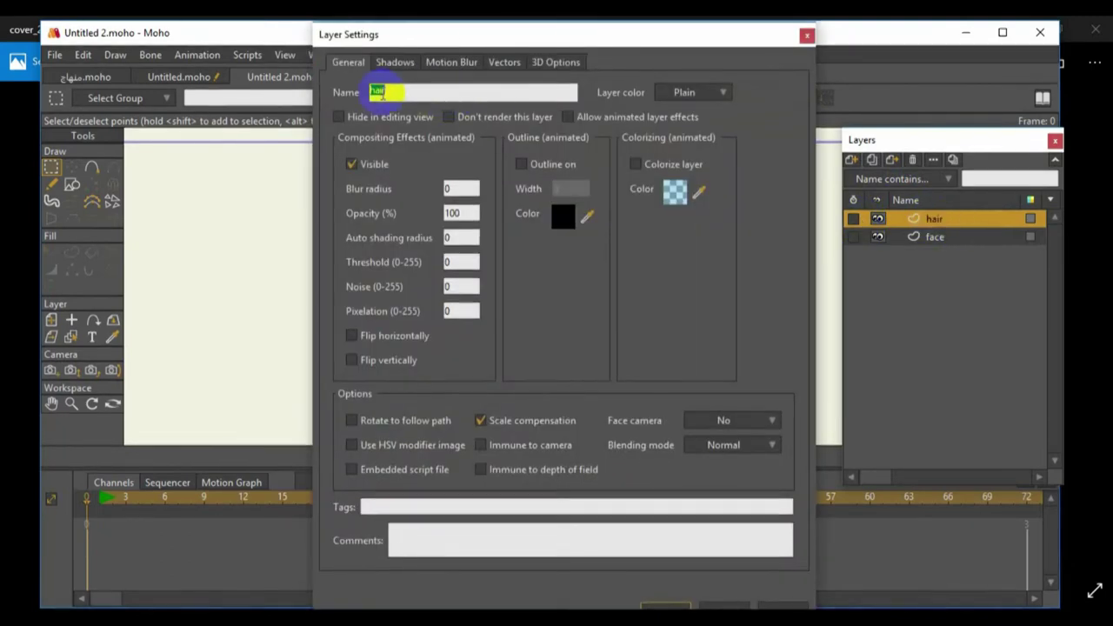
pyautogui.click(407, 91)
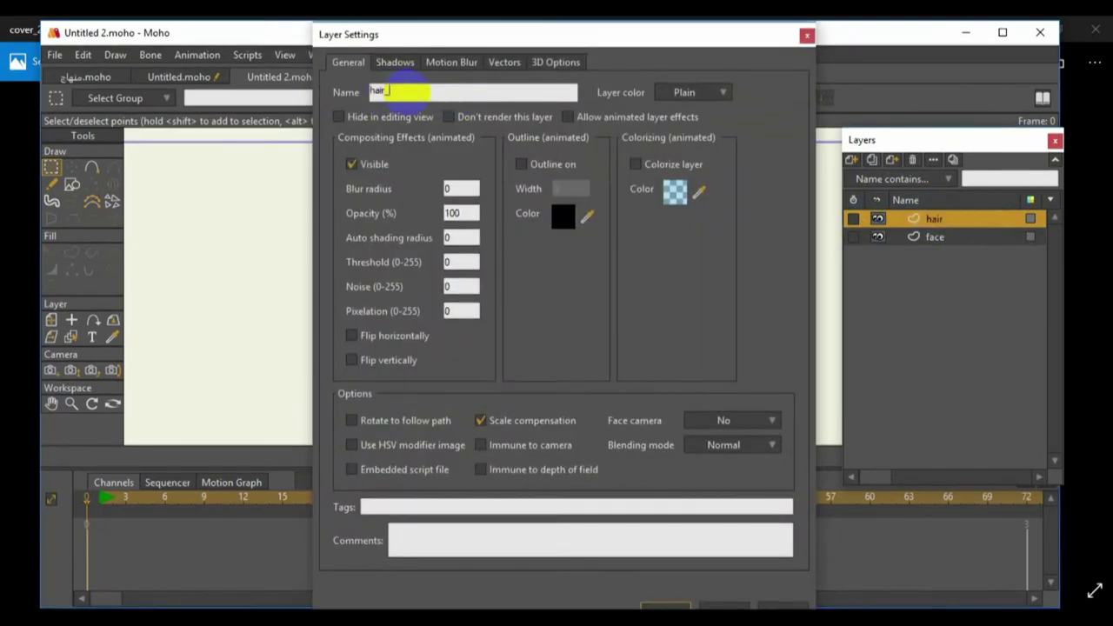
pyautogui.write('_back')
pyautogui.press('Return')
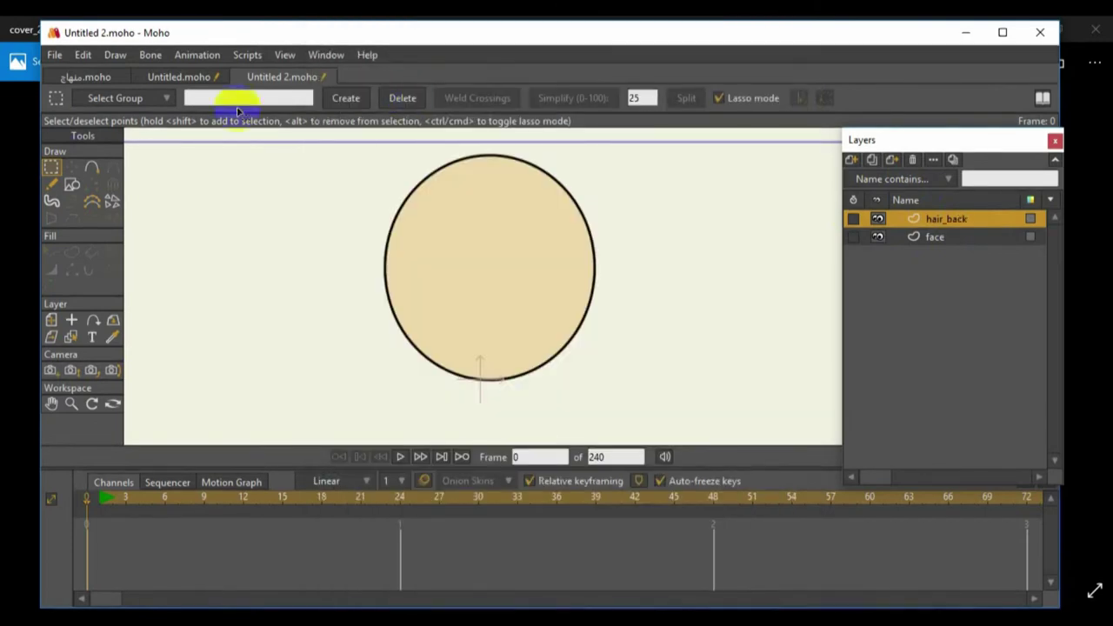
# Draw a black filled oval on the hair_back layer, wider than the face and offset upward, and deselect its points.
pyautogui.moveTo(977, 141); pyautogui.dragTo(810, 117)
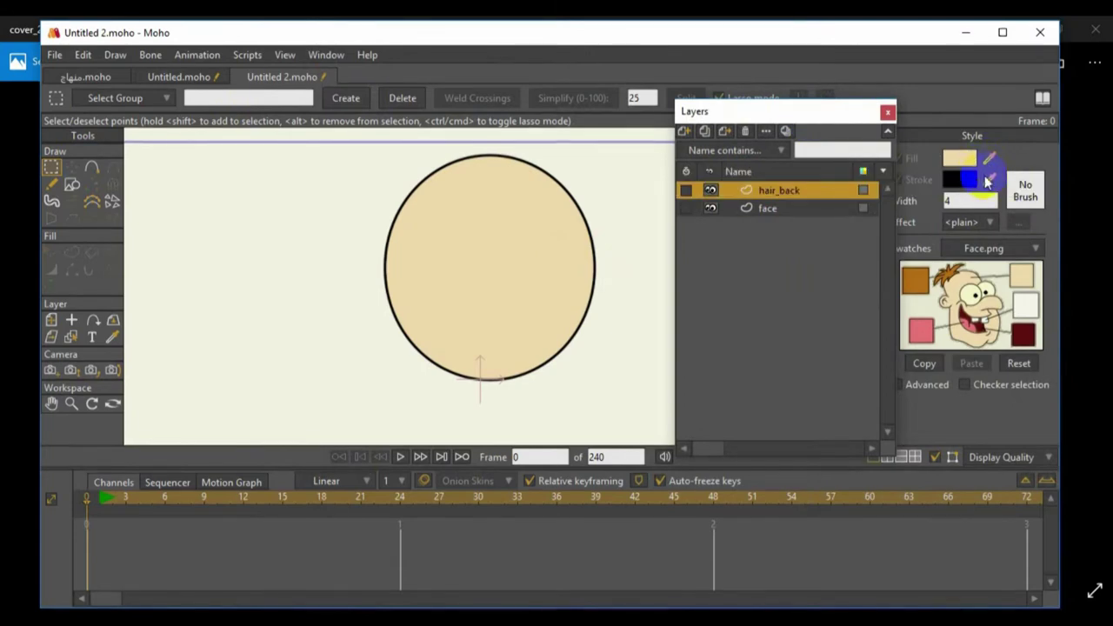
pyautogui.click(999, 161)
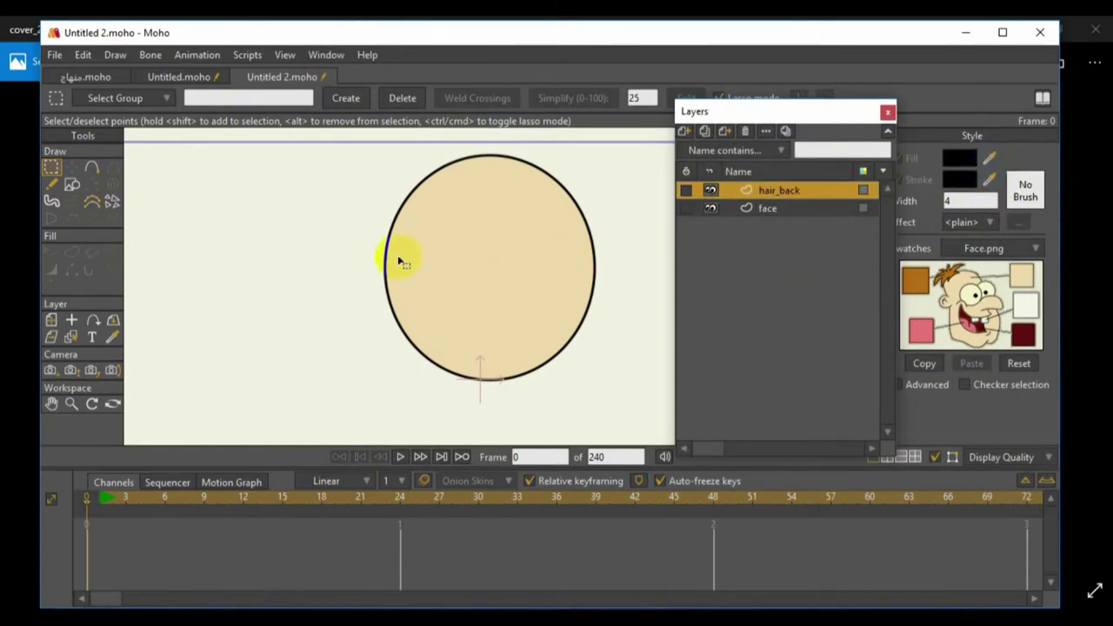
pyautogui.scroll(-2, 318, 260)
pyautogui.click(72, 183)
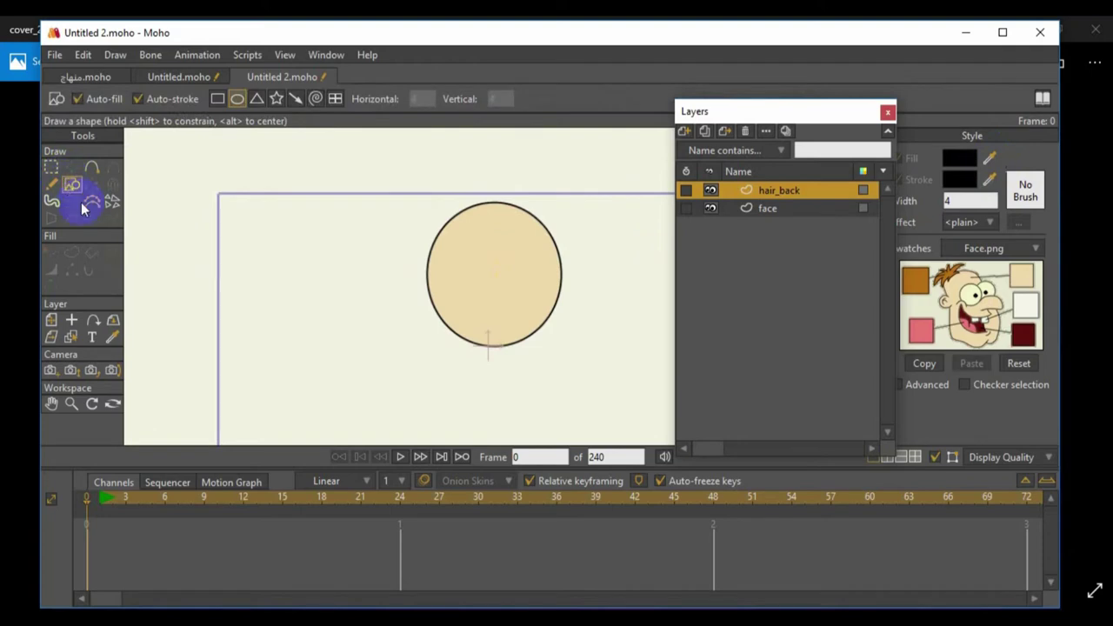
pyautogui.moveTo(406, 174); pyautogui.dragTo(577, 325)
pyautogui.click(71, 166)
pyautogui.click(194, 229)
# Move the hair_back layer below the face layer so the face covers it.
pyautogui.click(769, 212)
pyautogui.moveTo(769, 198); pyautogui.dragTo(771, 231)
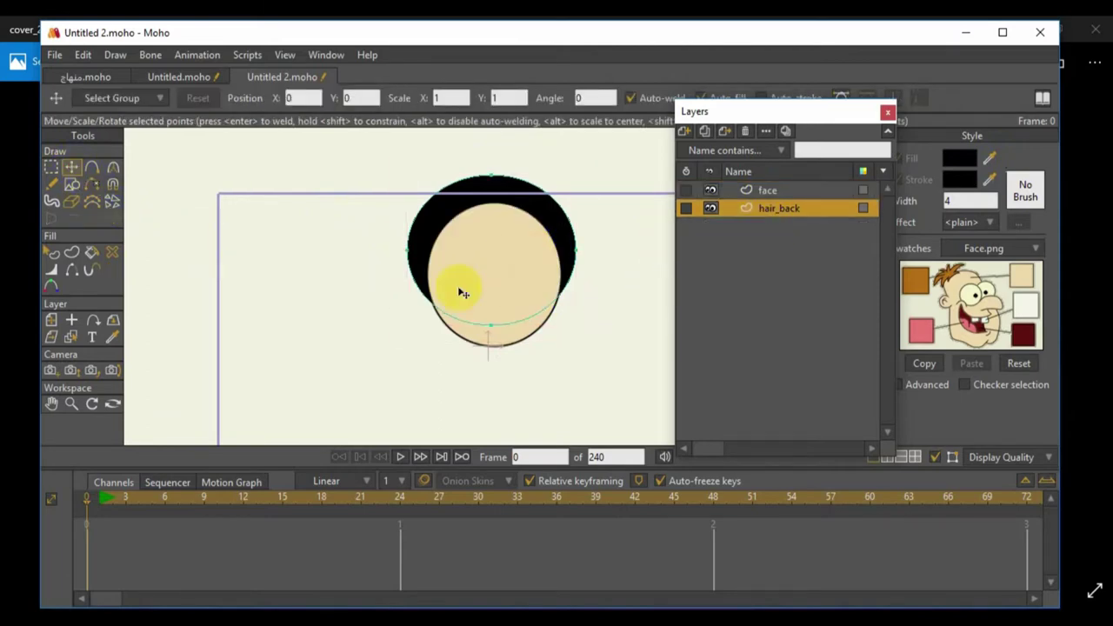
# Add a new vector layer above the face layer and name it "ha".
pyautogui.click(754, 190)
pyautogui.click(689, 138)
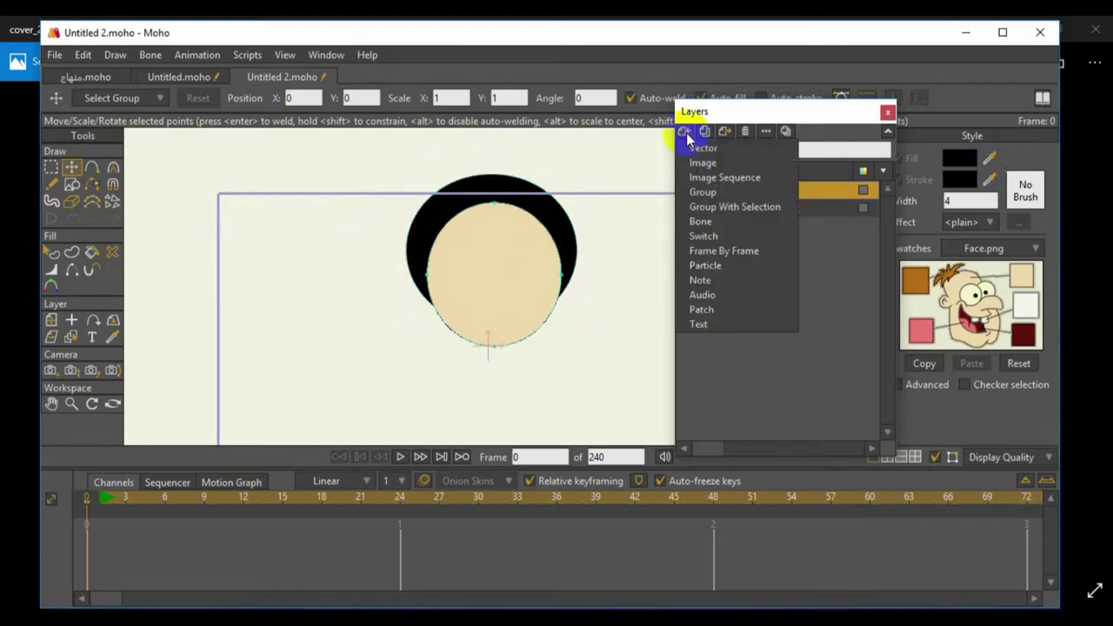
pyautogui.click(693, 148)
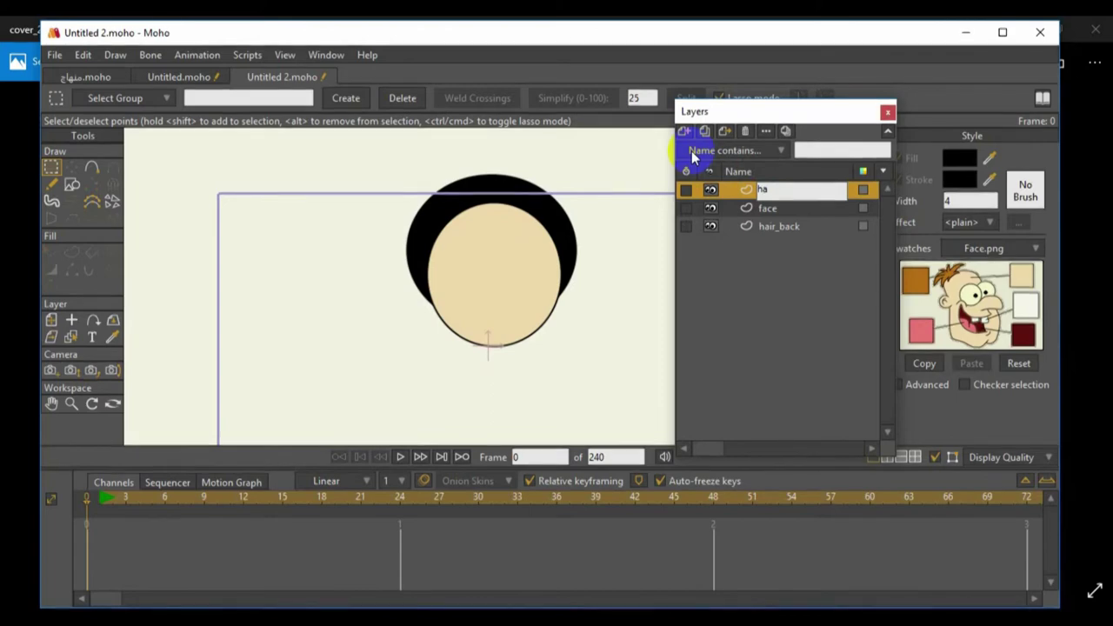
pyautogui.press('Return')
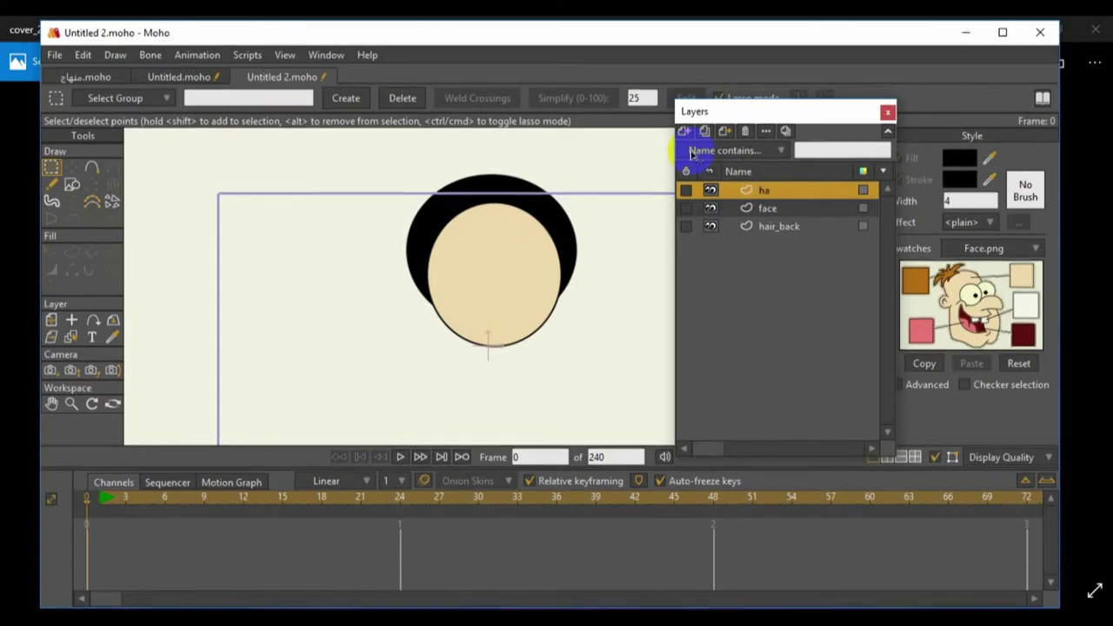
# Plot the jagged fringe line with Add Point, from the top middle of the forehead down to the left sideburn.
pyautogui.click(51, 403)
pyautogui.moveTo(307, 268); pyautogui.dragTo(288, 294)
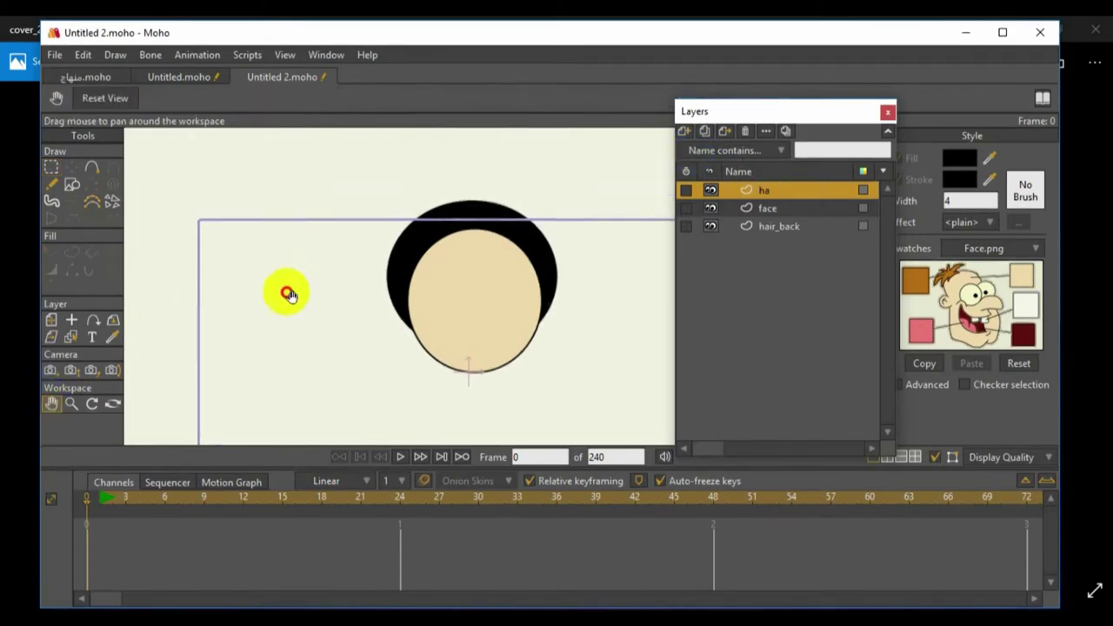
pyautogui.scroll(3, 266, 318)
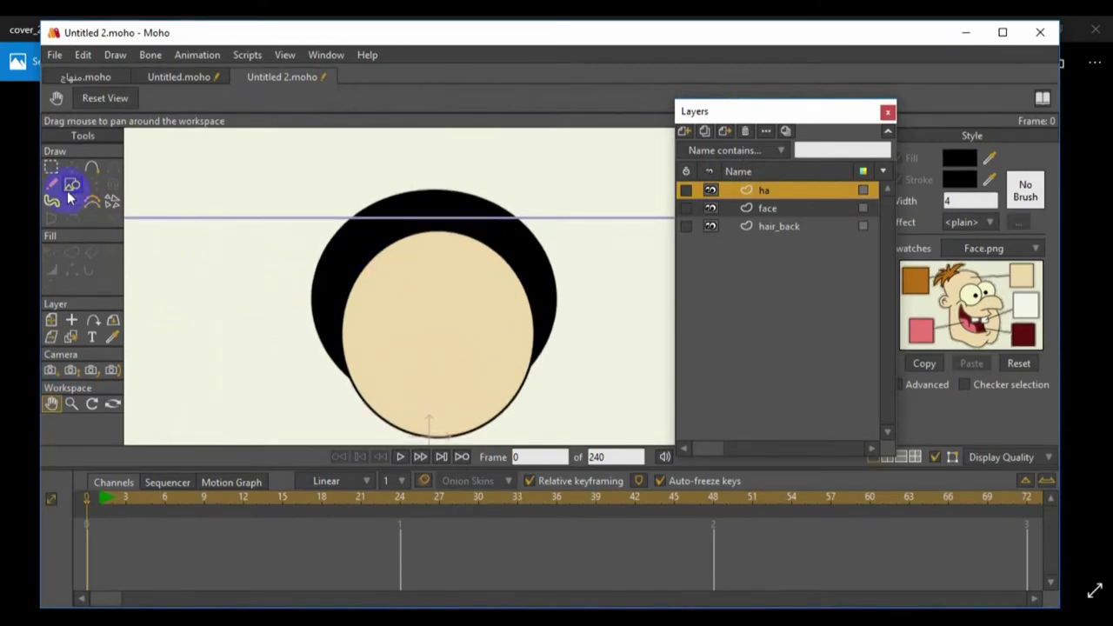
pyautogui.click(92, 167)
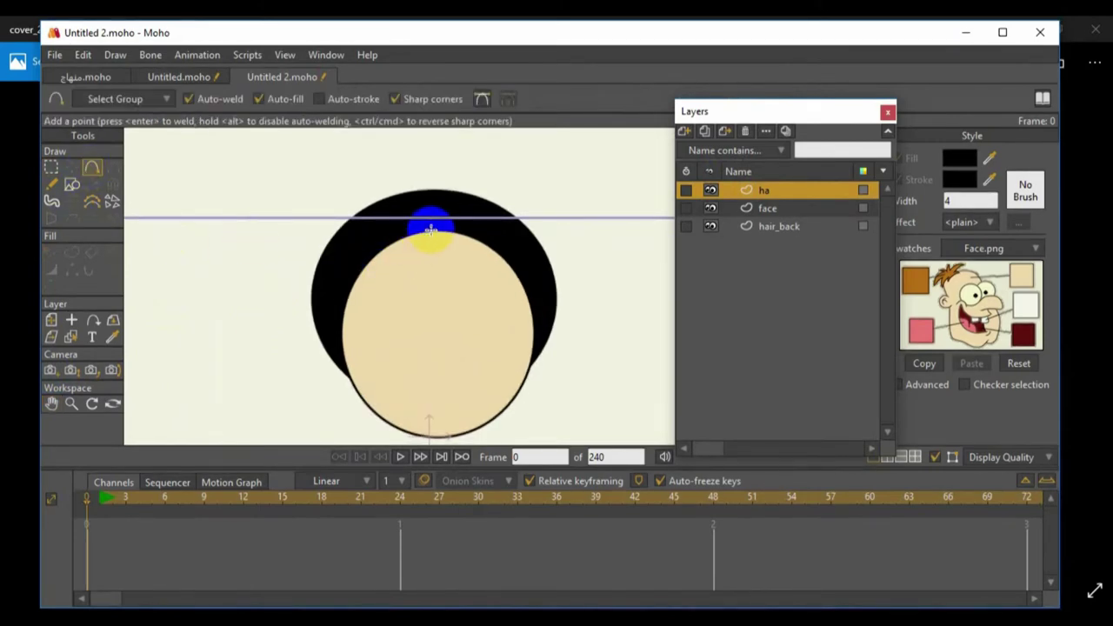
pyautogui.moveTo(430, 229); pyautogui.dragTo(423, 258)
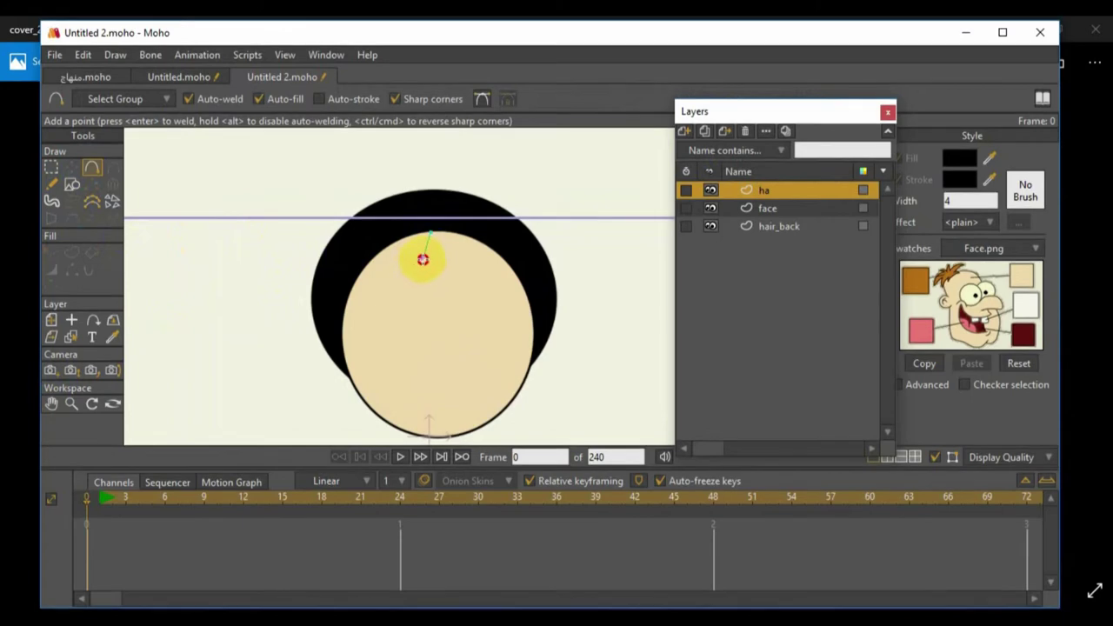
pyautogui.moveTo(426, 256); pyautogui.dragTo(411, 281)
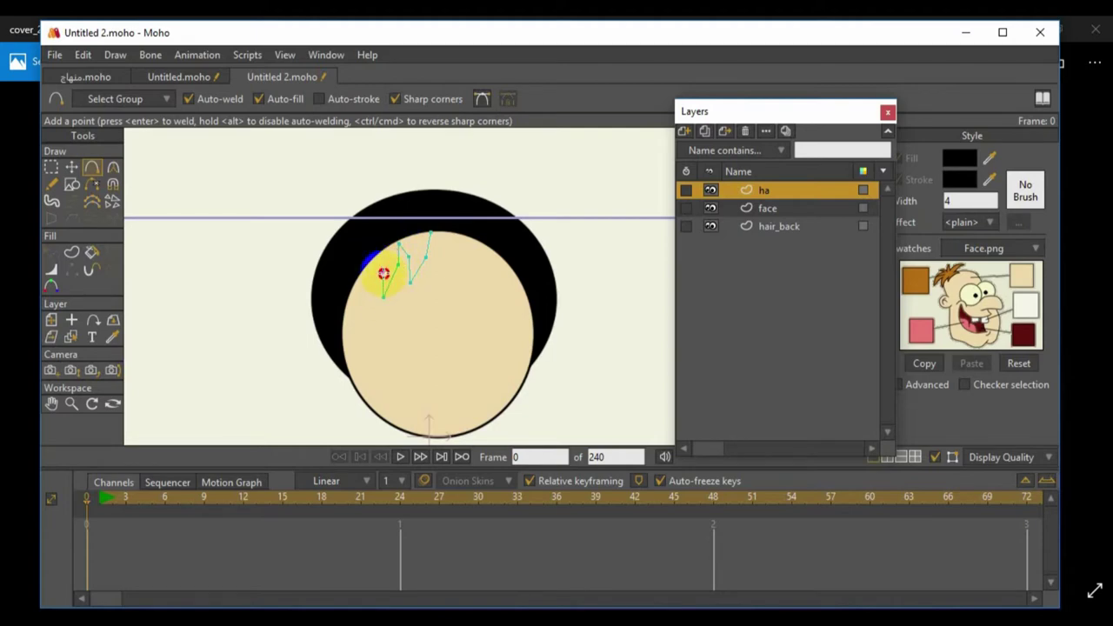
pyautogui.moveTo(383, 273); pyautogui.dragTo(360, 370)
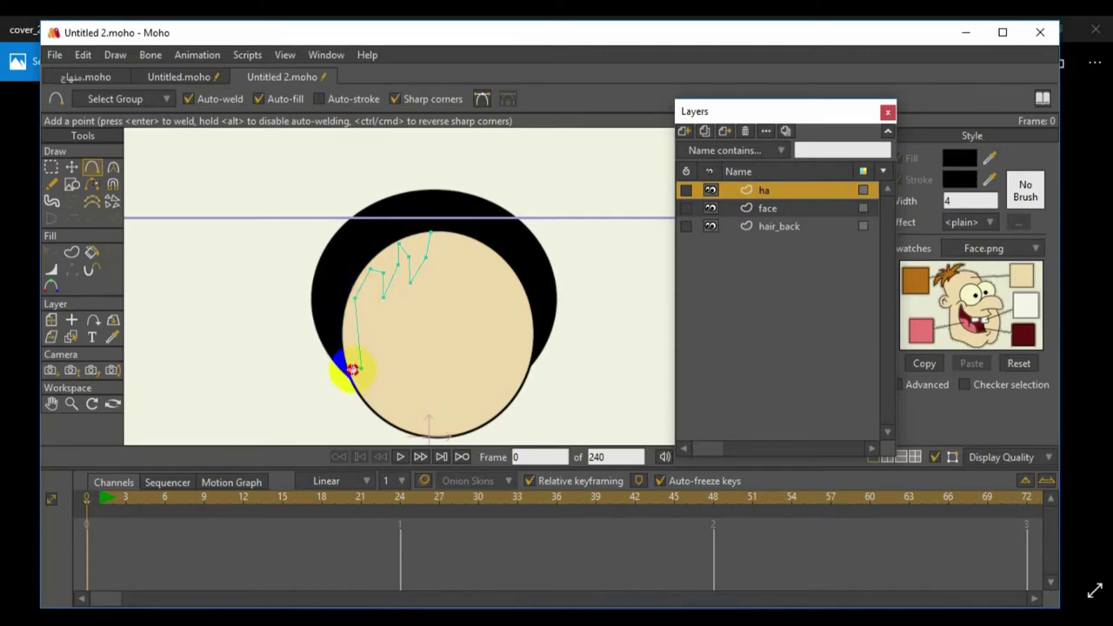
# Continue the front hair outline over the crown to the right sideburn and close it into a filled black shape.
pyautogui.moveTo(355, 368); pyautogui.dragTo(420, 207)
pyautogui.moveTo(511, 237); pyautogui.dragTo(553, 329)
pyautogui.moveTo(440, 244); pyautogui.dragTo(529, 338)
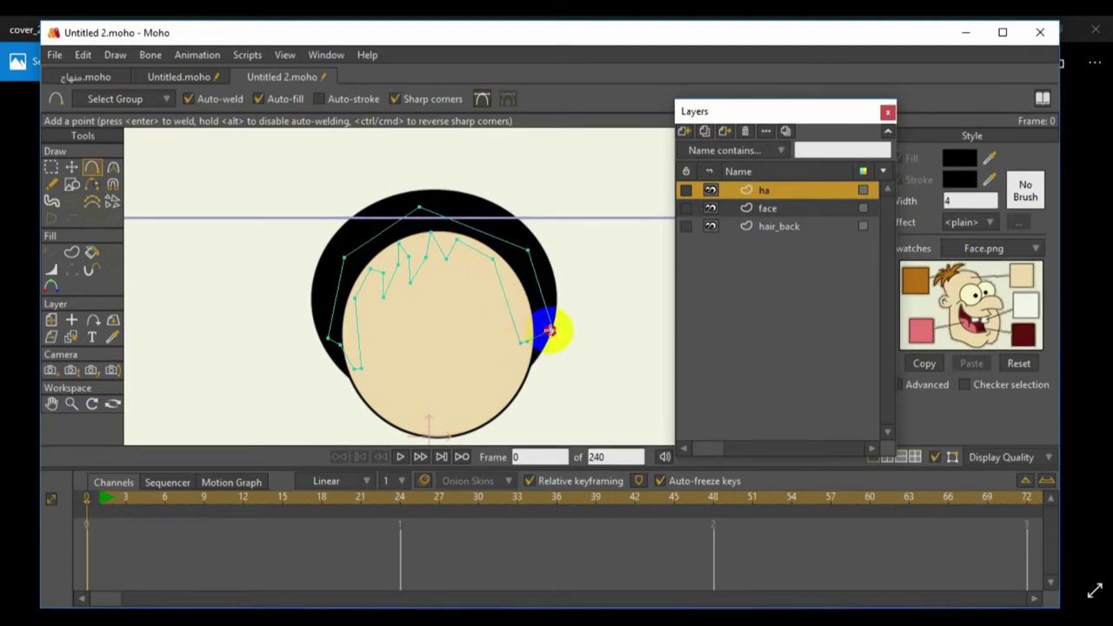
pyautogui.moveTo(549, 330); pyautogui.dragTo(549, 330)
pyautogui.click(348, 258)
# Move the right sideburn's points inward with Transform Points and select the tip point of the left sideburn.
pyautogui.click(72, 166)
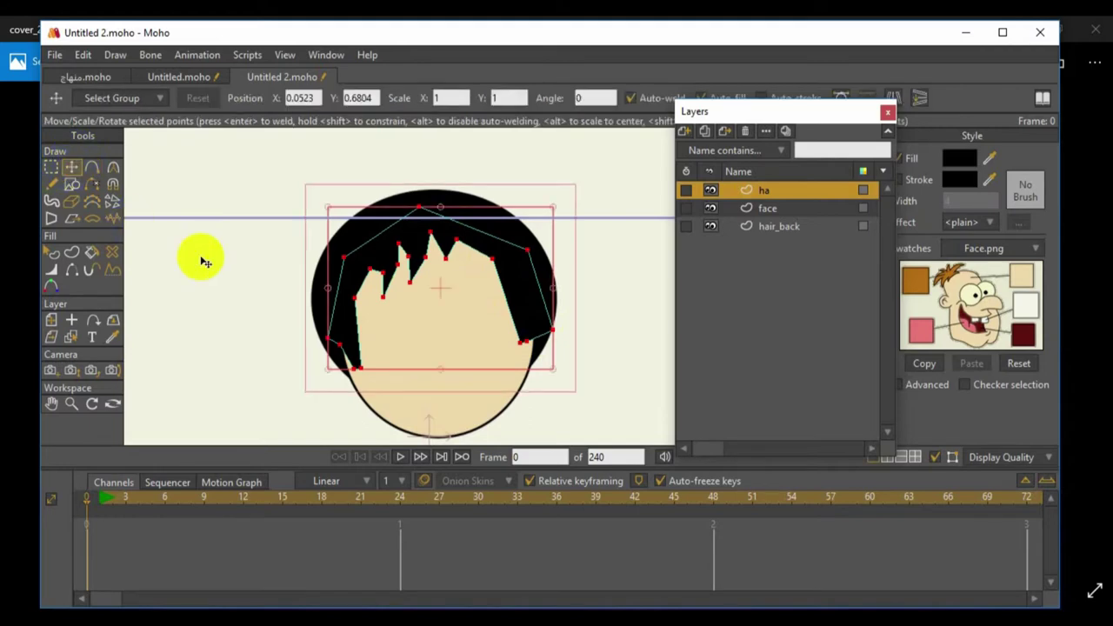
pyautogui.click(203, 261)
pyautogui.click(532, 344)
pyautogui.moveTo(544, 344)
pyautogui.mouseDown()
pyautogui.moveTo(534, 311)
pyautogui.moveTo(527, 343)
pyautogui.mouseUp()
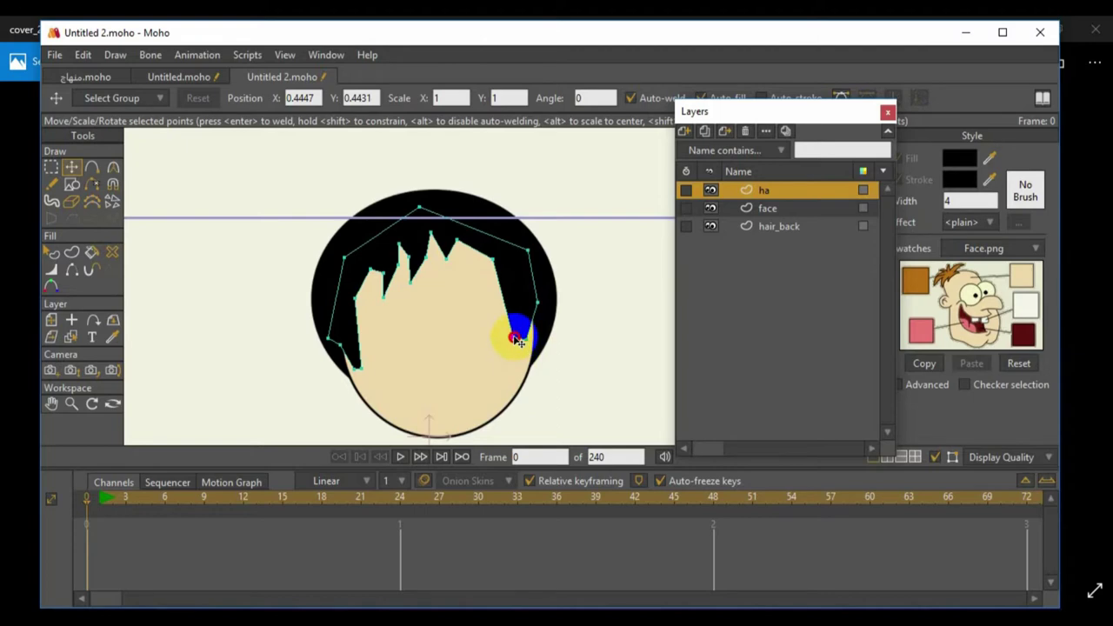
pyautogui.click(358, 366)
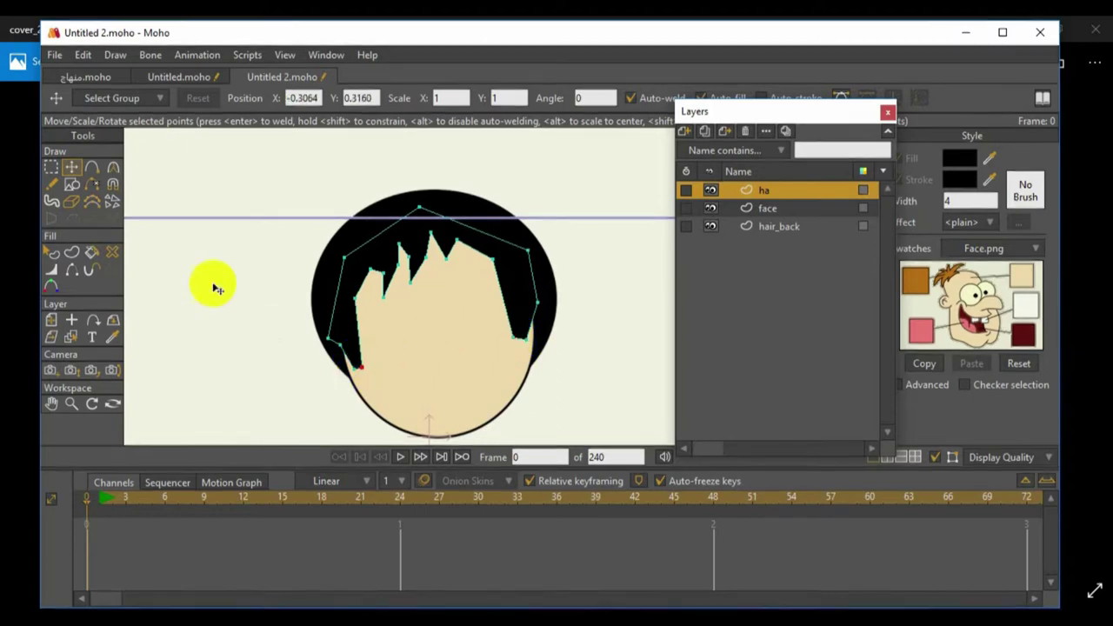
# Round the outer contour of the front hair along the crown and both sides with the Curvature tool.
pyautogui.click(113, 167)
pyautogui.moveTo(341, 209); pyautogui.dragTo(1073, 199)
pyautogui.moveTo(329, 289); pyautogui.dragTo(336, 323)
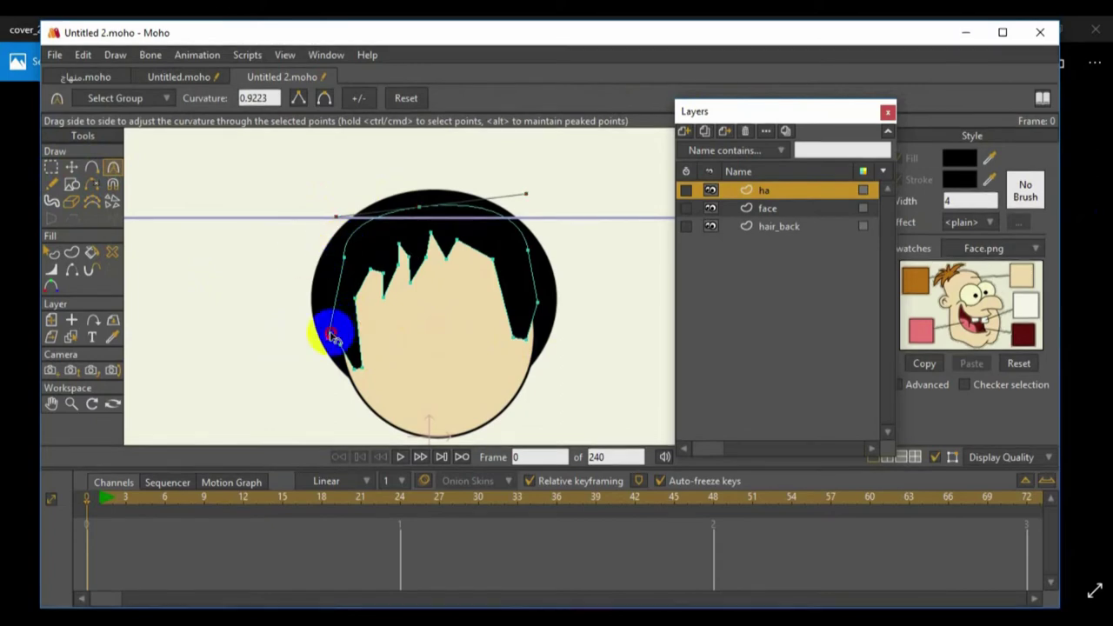
pyautogui.moveTo(509, 286); pyautogui.dragTo(522, 248)
pyautogui.moveTo(609, 250); pyautogui.dragTo(497, 249)
pyautogui.scroll(-1, 498, 251)
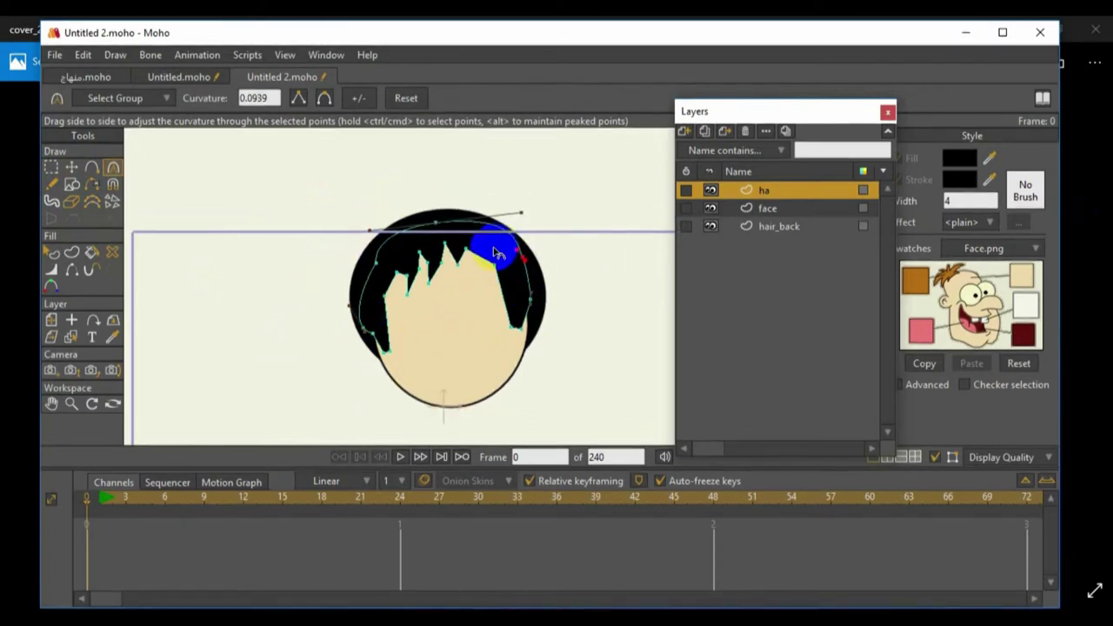
# Curve the fringe strands and the inner hairline on both sides of the forehead with the Curvature tool.
pyautogui.scroll(2, 340, 273)
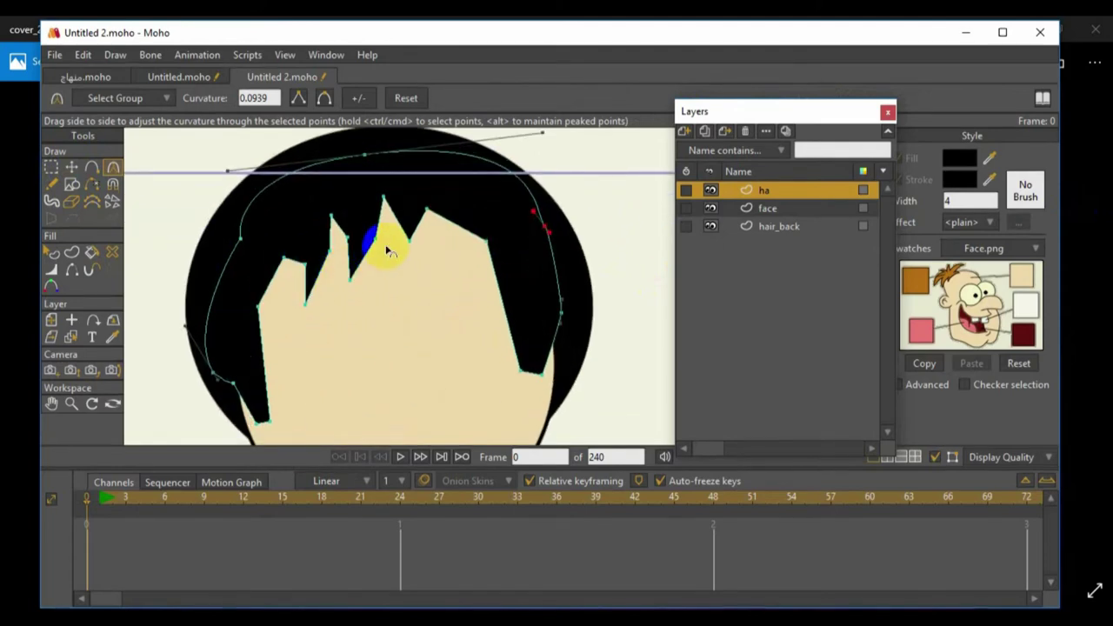
pyautogui.keyDown('ctrl'); pyautogui.click(354, 233); pyautogui.keyUp('ctrl')
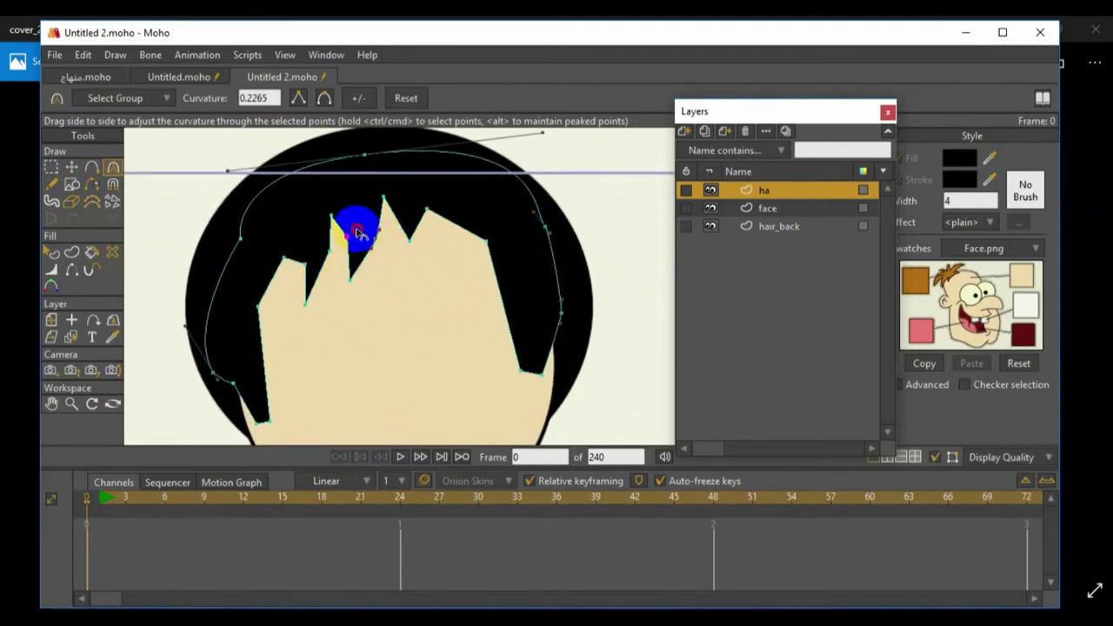
pyautogui.moveTo(352, 239); pyautogui.dragTo(514, 281)
pyautogui.keyDown('ctrl'); pyautogui.click(439, 207); pyautogui.keyUp('ctrl')
pyautogui.moveTo(439, 207); pyautogui.dragTo(406, 270)
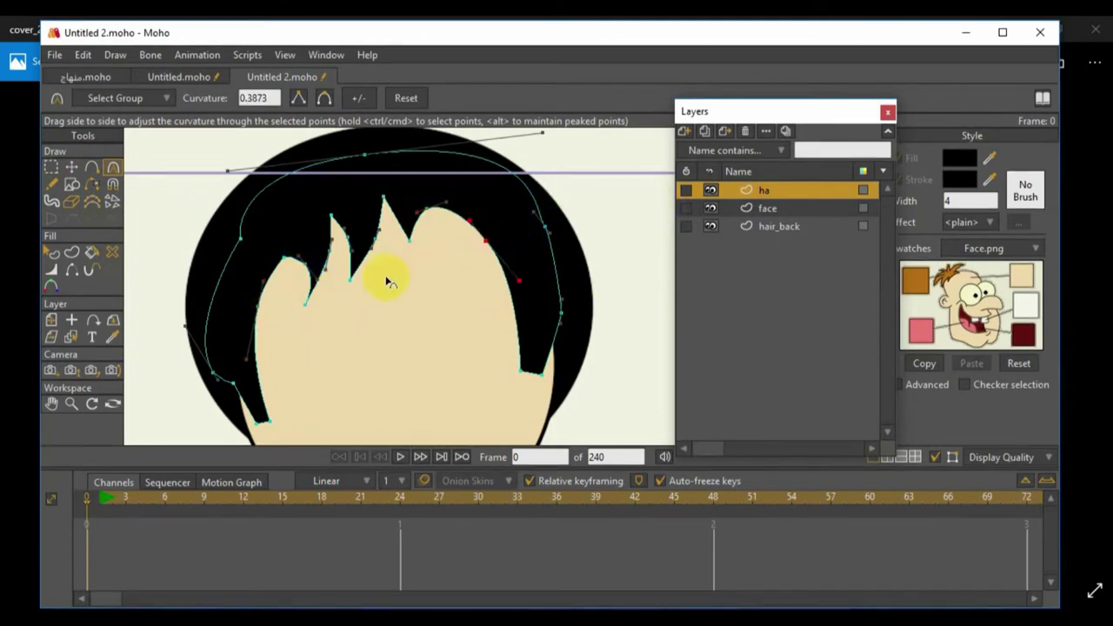
pyautogui.scroll(-3, 389, 280)
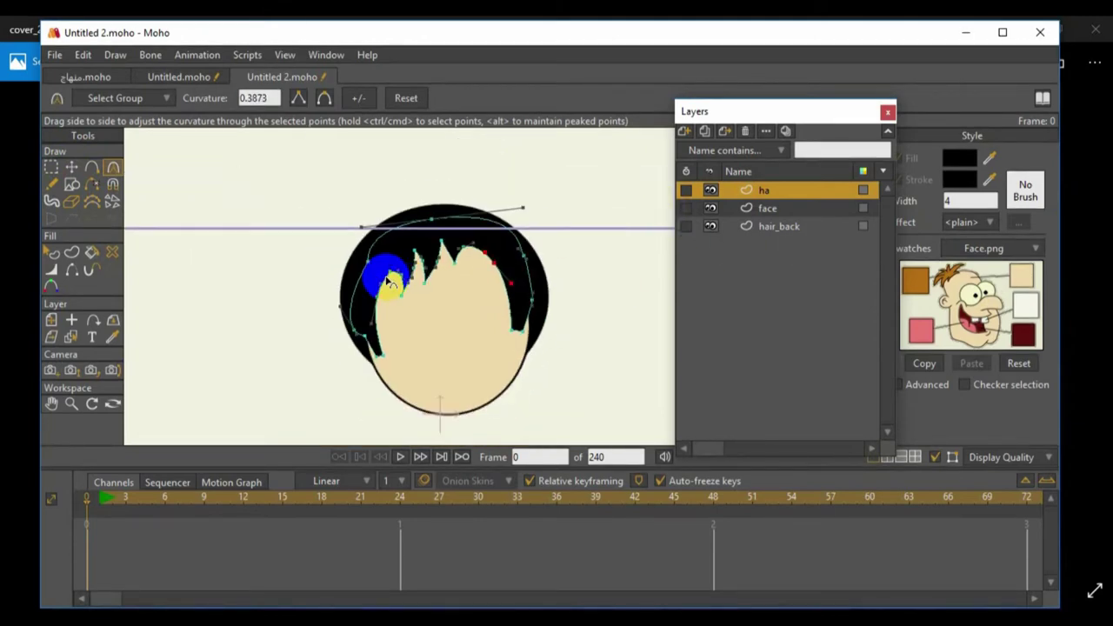
# Rename the "ha" layer as "hair_front" and add a new vector layer above it named "nois".
pyautogui.doubleClick(763, 193)
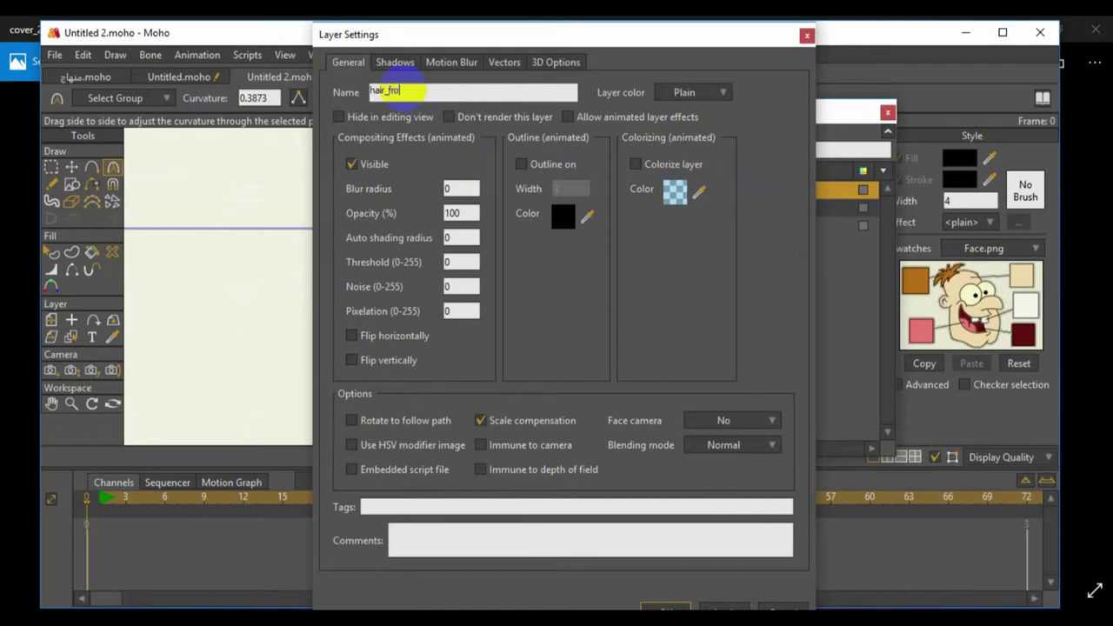
pyautogui.press('Return')
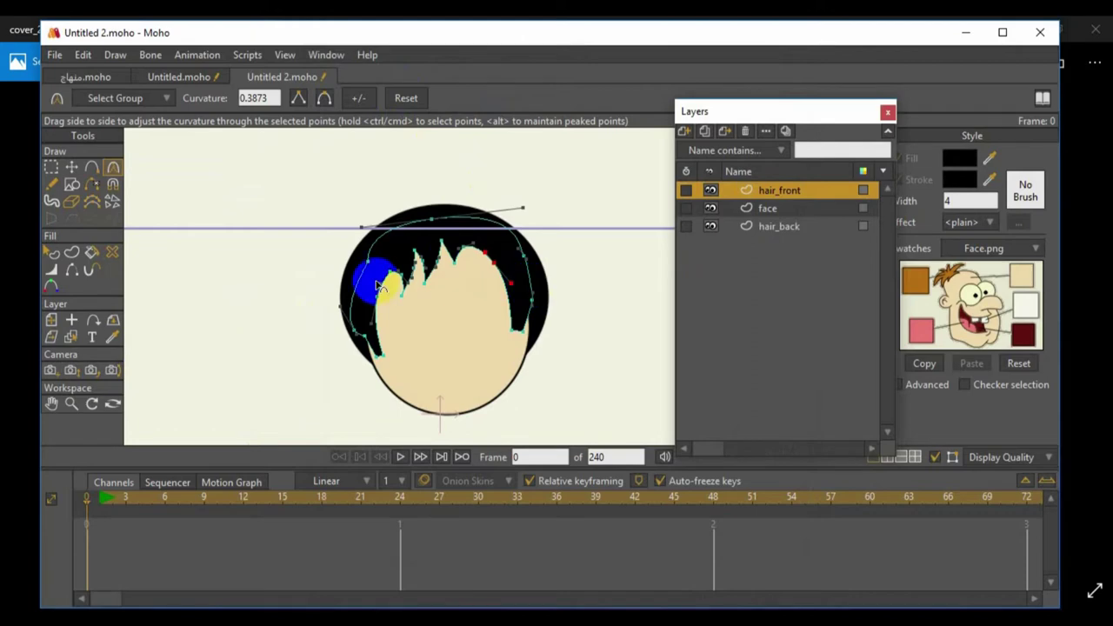
pyautogui.click(684, 132)
pyautogui.click(708, 148)
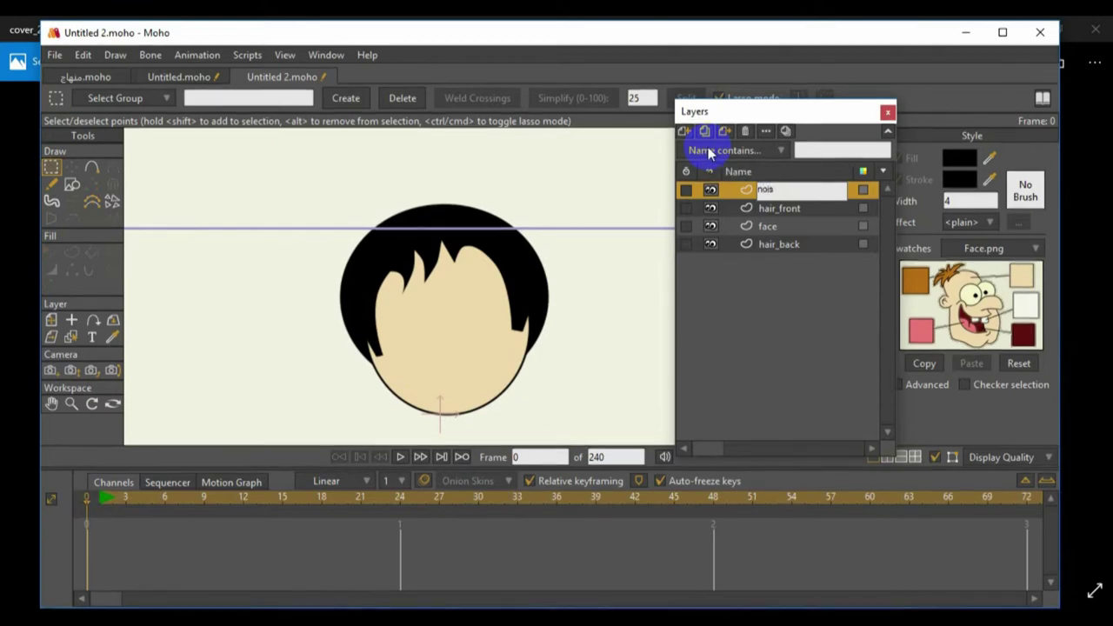
pyautogui.write('nois')
pyautogui.press('Return')
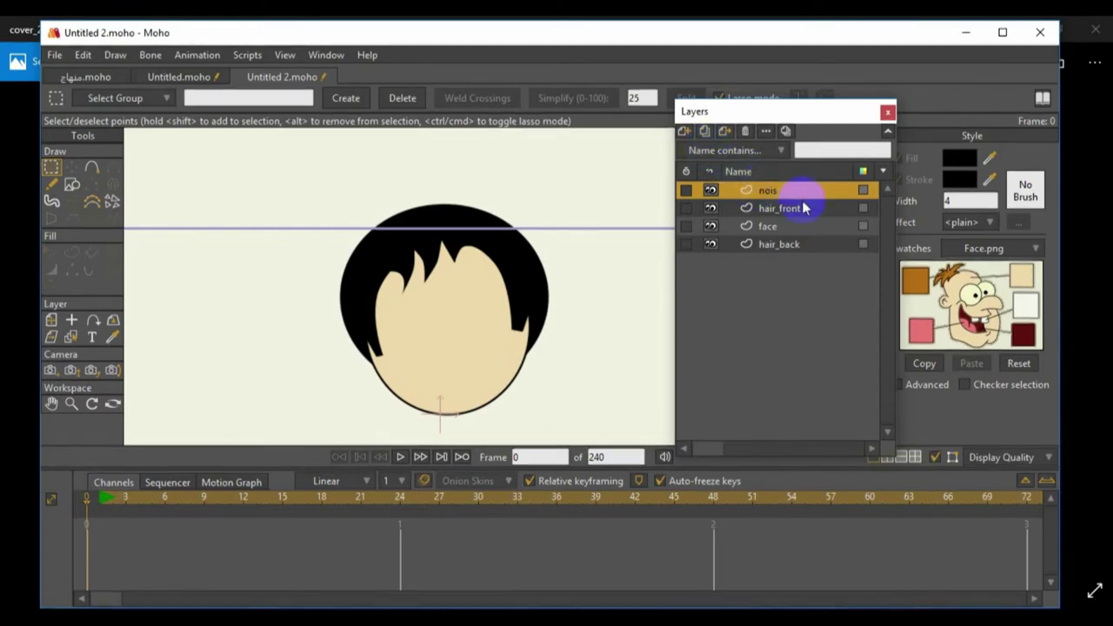
# Set the fill to the swatch's skin tone and draw a small stroked oval in the middle of the face as the nose.
pyautogui.click(979, 297)
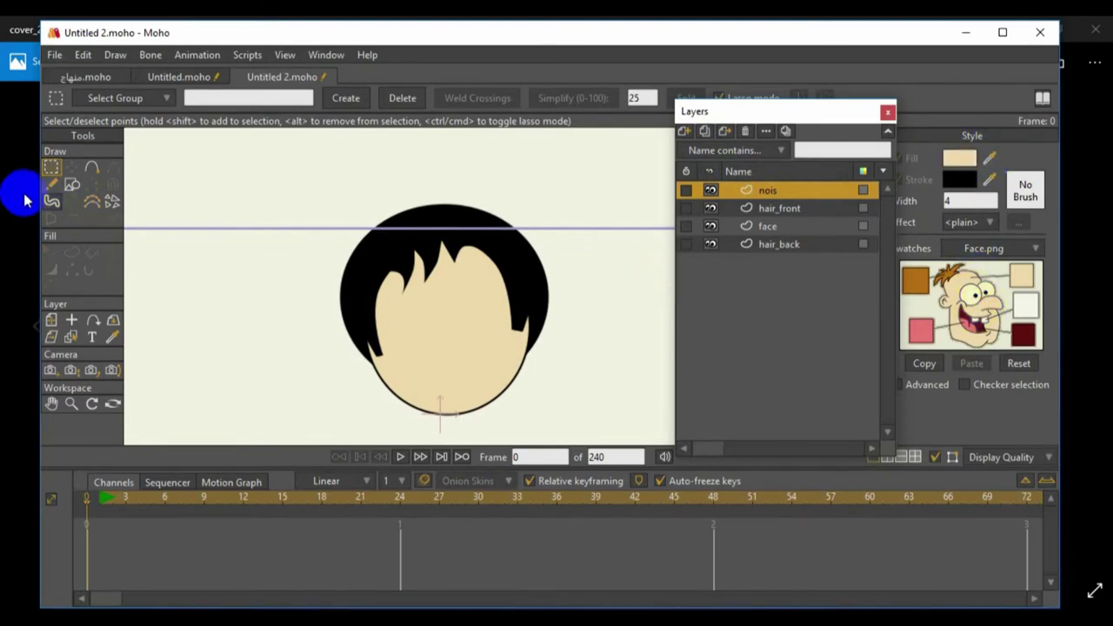
pyautogui.click(71, 184)
pyautogui.click(238, 98)
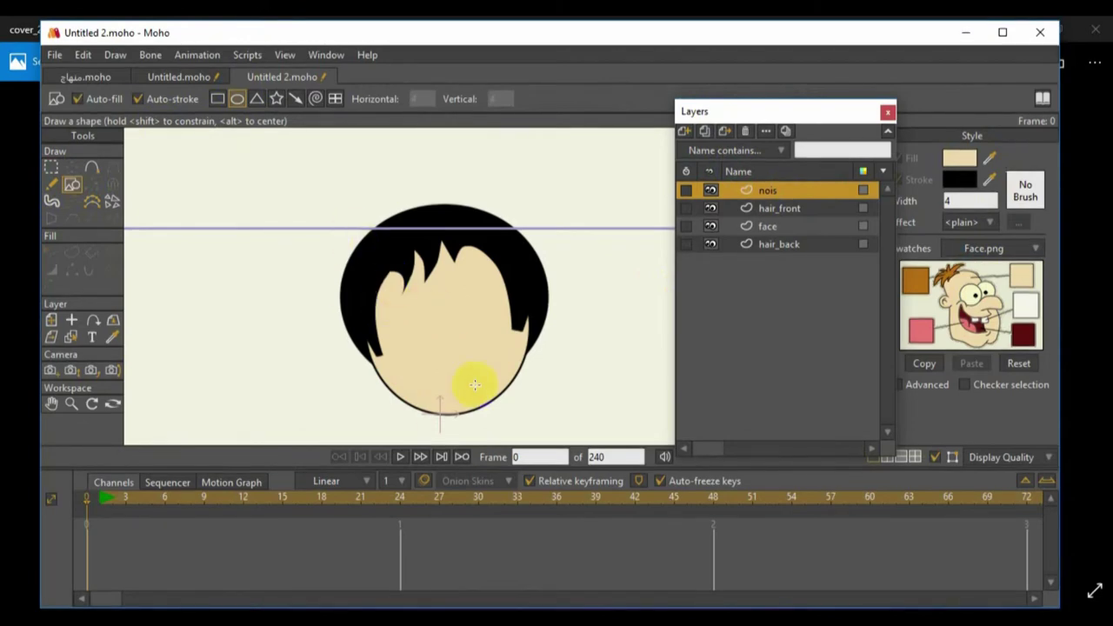
pyautogui.moveTo(427, 317); pyautogui.dragTo(465, 360)
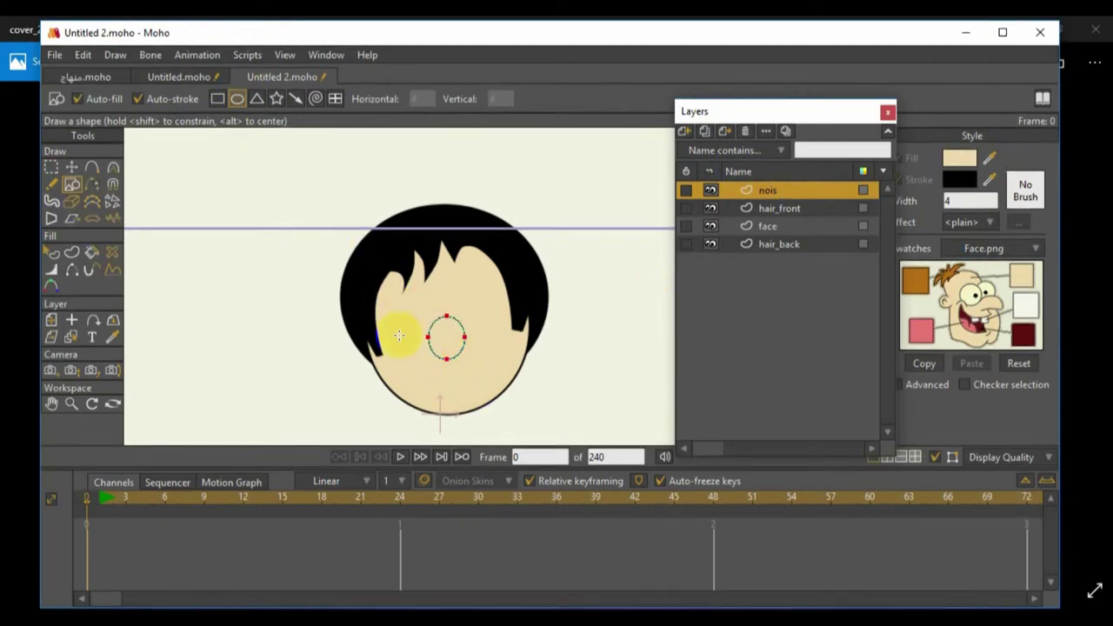
# Shift the nose oval slightly up and to the left, and deselect its points.
pyautogui.click(73, 167)
pyautogui.click(438, 341)
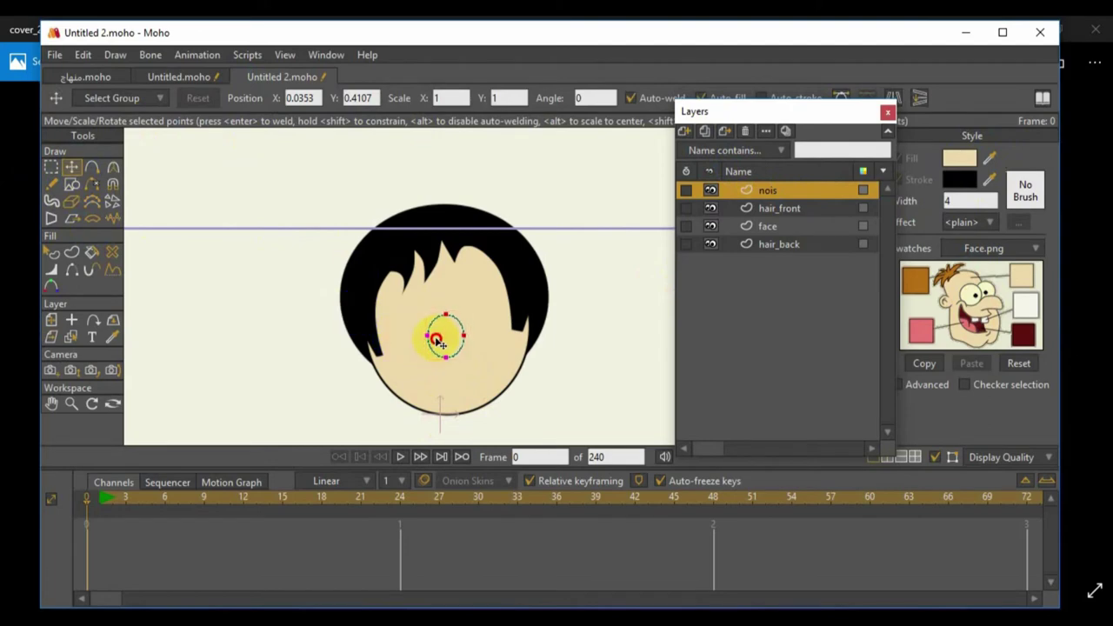
pyautogui.click(275, 357)
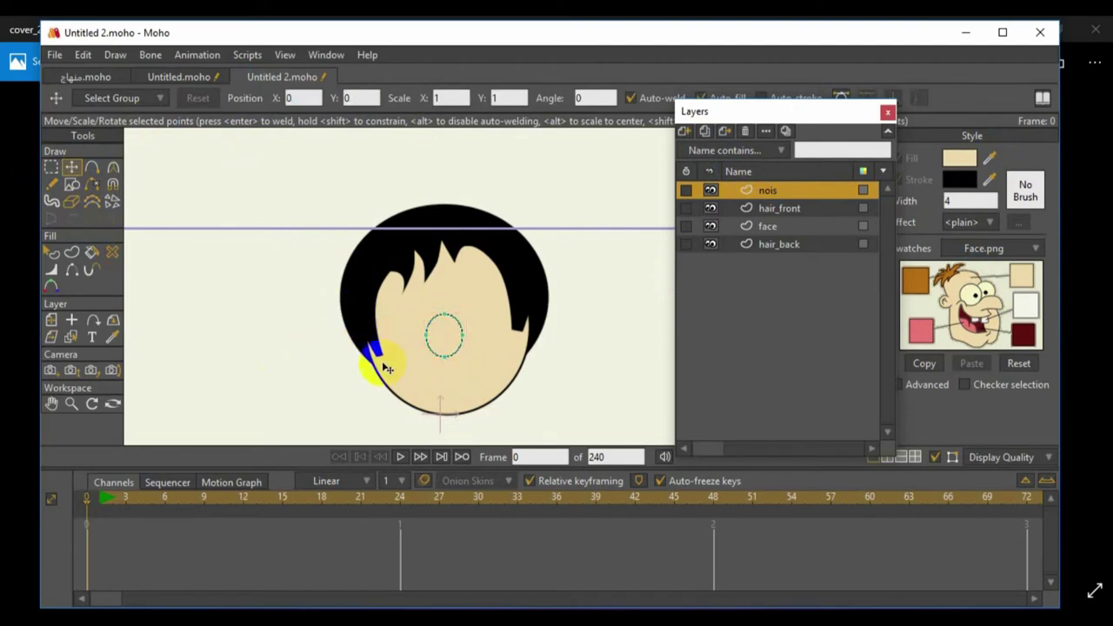
# Hide the two upper edges of the nose oval so only its lower outline is stroked.
pyautogui.scroll(3, 372, 358)
pyautogui.click(52, 404)
pyautogui.moveTo(272, 394); pyautogui.dragTo(313, 320)
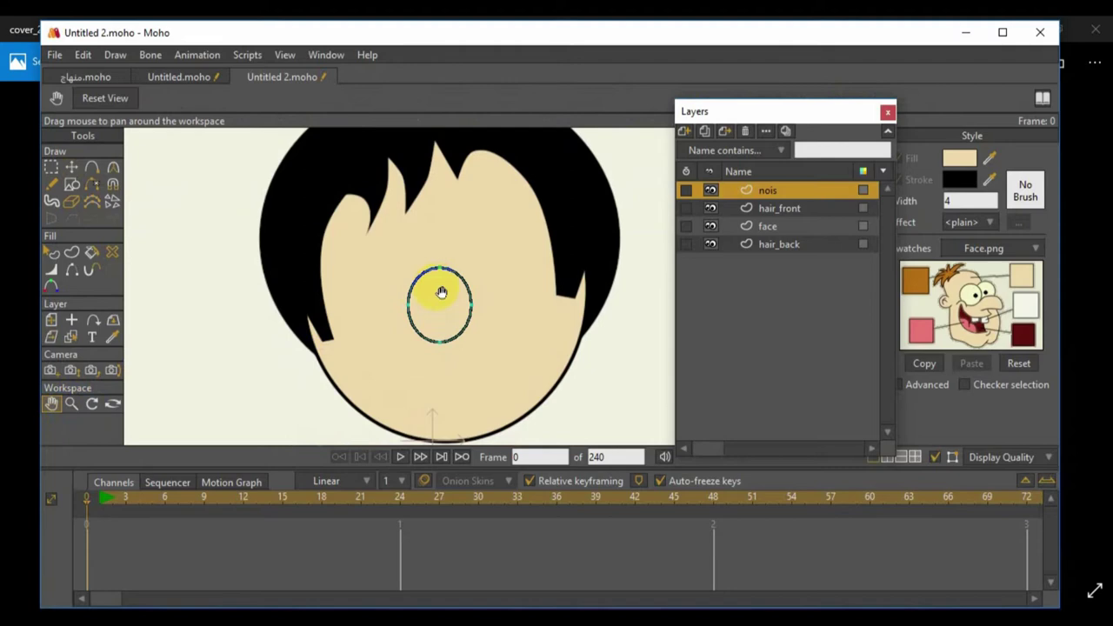
pyautogui.click(72, 275)
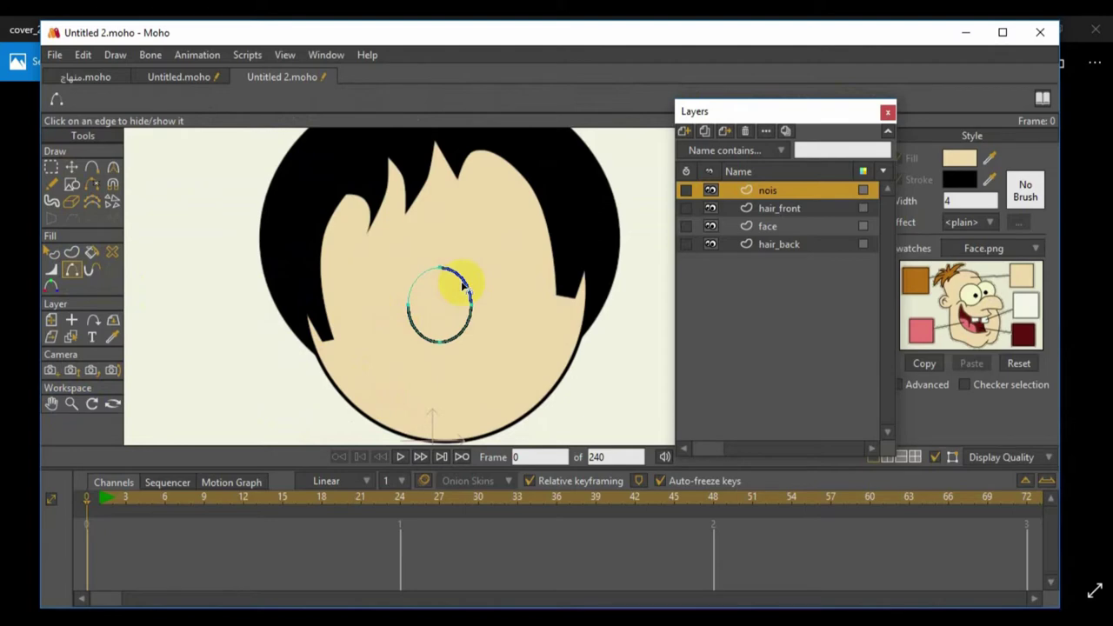
# Taper the nose line by thinning the stroke at the oval's left and right side points, then deselect the points.
pyautogui.click(51, 270)
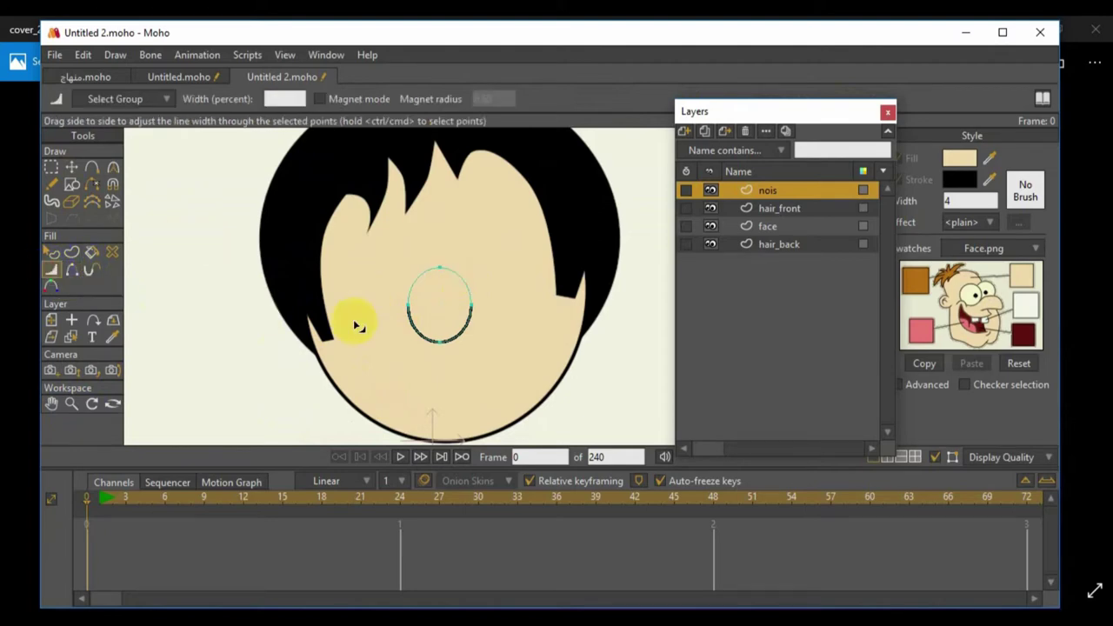
pyautogui.moveTo(410, 310); pyautogui.dragTo(382, 306)
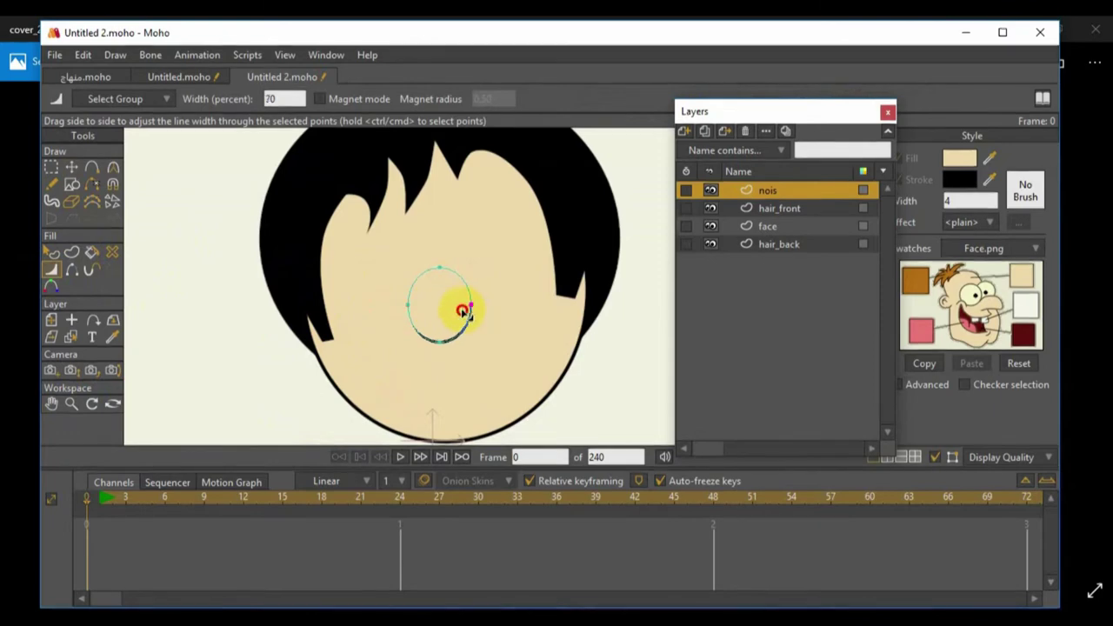
pyautogui.click(71, 167)
pyautogui.click(218, 317)
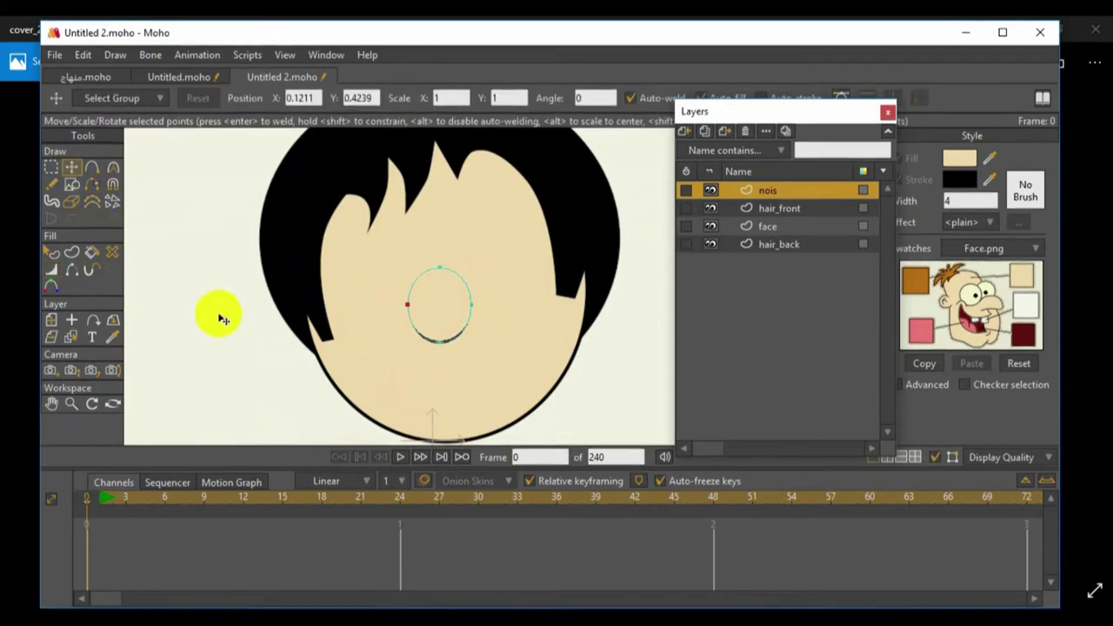
# Add a new vector layer above the nose layer and name it "braws".
pyautogui.click(684, 132)
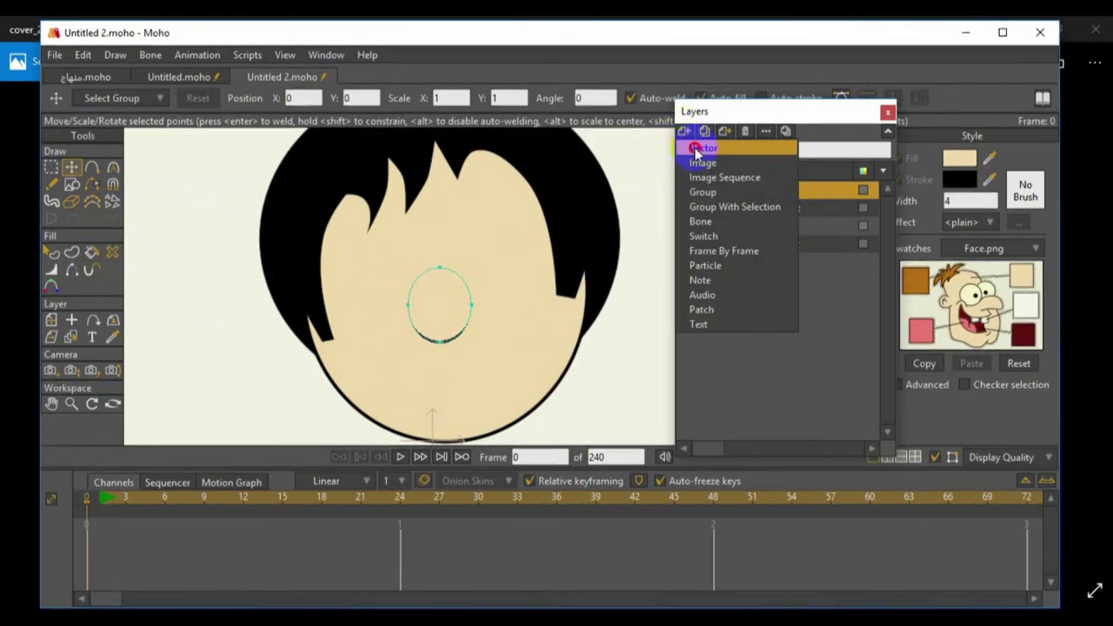
pyautogui.click(696, 154)
pyautogui.write('b')
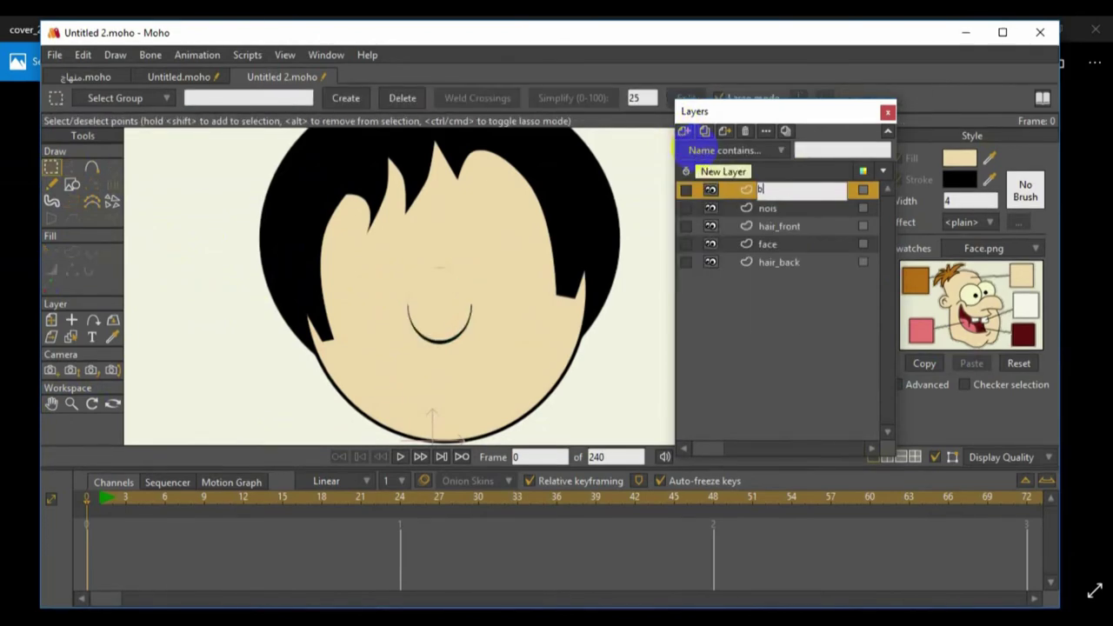
pyautogui.write('raws')
pyautogui.press('Return')
# Pick the hair's black as the fill and draw a closed, angular eyebrow shape above and to the right of the nose.
pyautogui.click(989, 158)
pyautogui.click(510, 161)
pyautogui.click(91, 166)
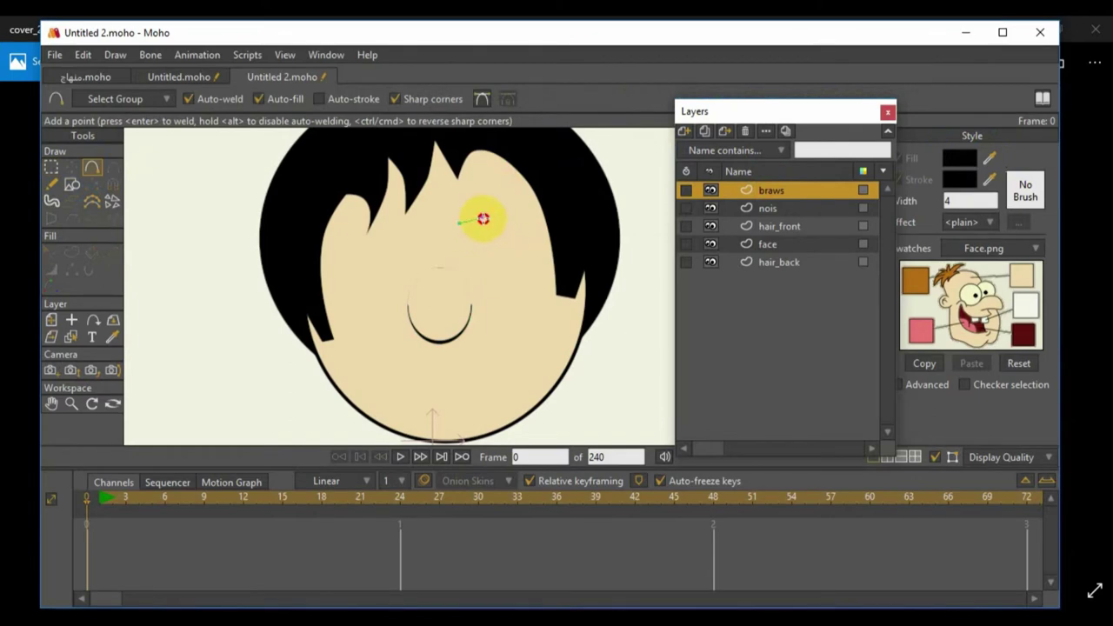
pyautogui.moveTo(489, 210); pyautogui.dragTo(505, 221)
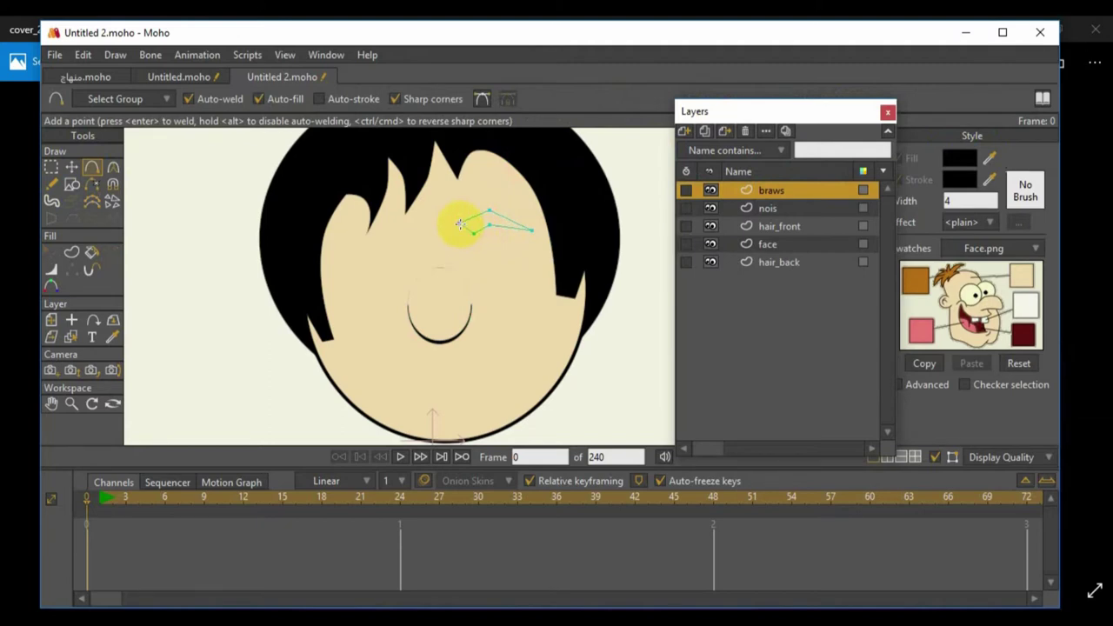
pyautogui.click(460, 224)
pyautogui.click(72, 167)
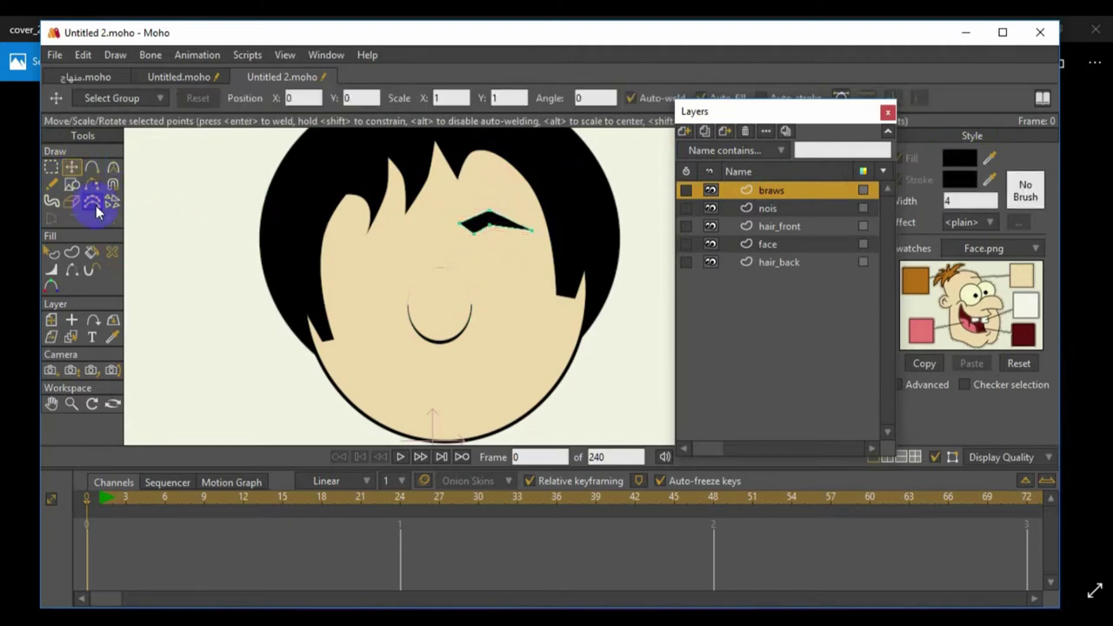
# Round the middle points of the eyebrow's upper and lower edges with the Curvature tool to form a smooth arch.
pyautogui.click(113, 167)
pyautogui.moveTo(393, 209); pyautogui.dragTo(580, 204)
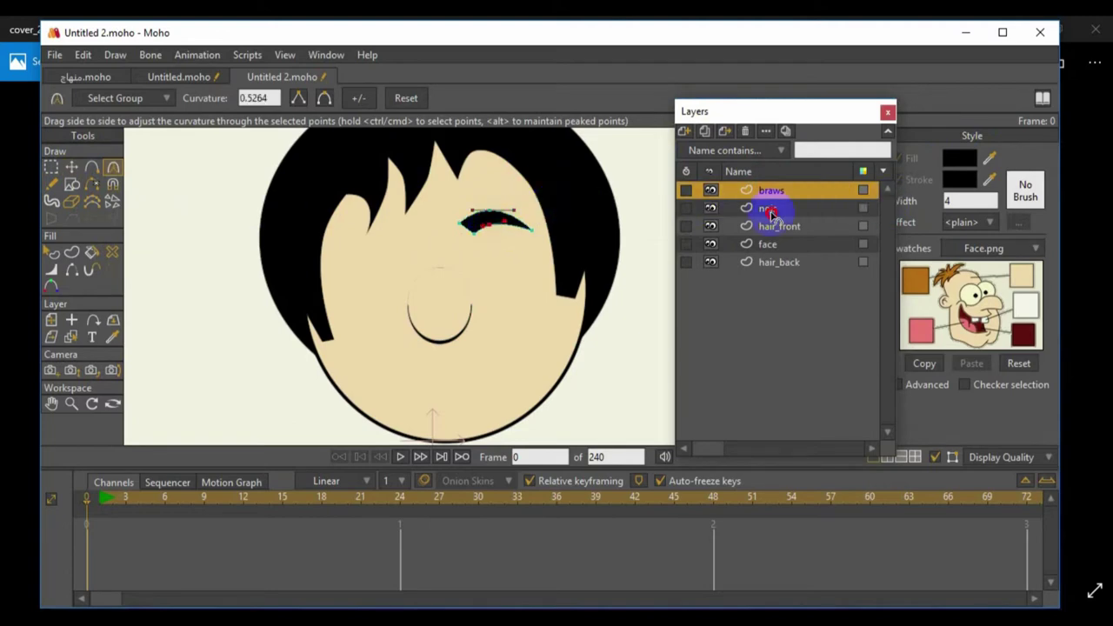
pyautogui.moveTo(483, 226); pyautogui.dragTo(583, 206)
pyautogui.click(71, 167)
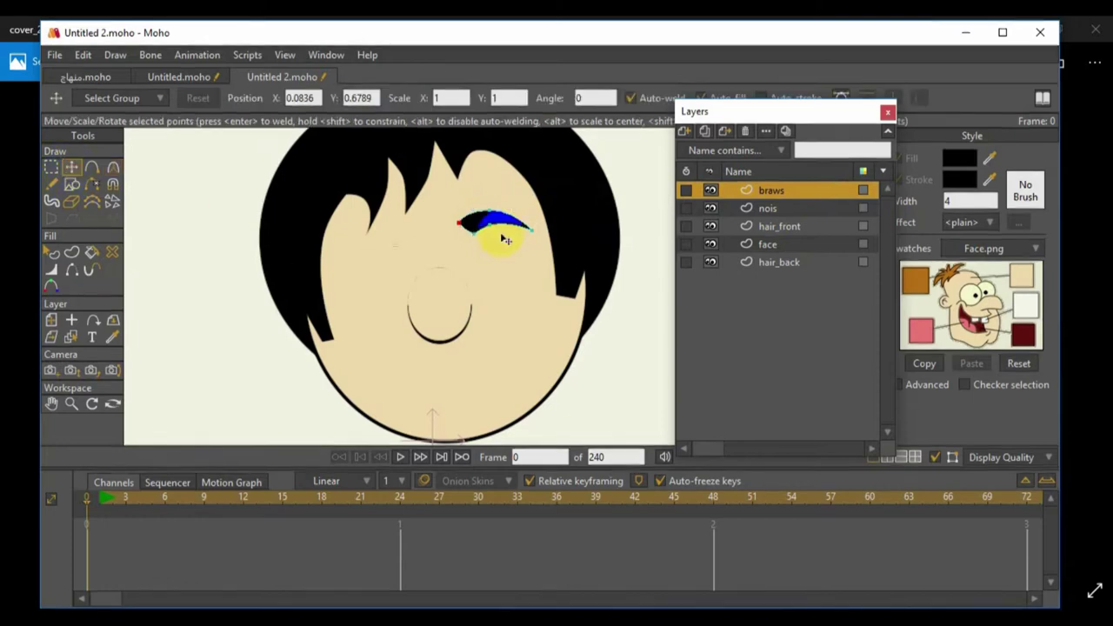
# Duplicate the braws layer as "braws 2" and set the copy's origin at the middle of the eyebrow.
pyautogui.click(740, 188)
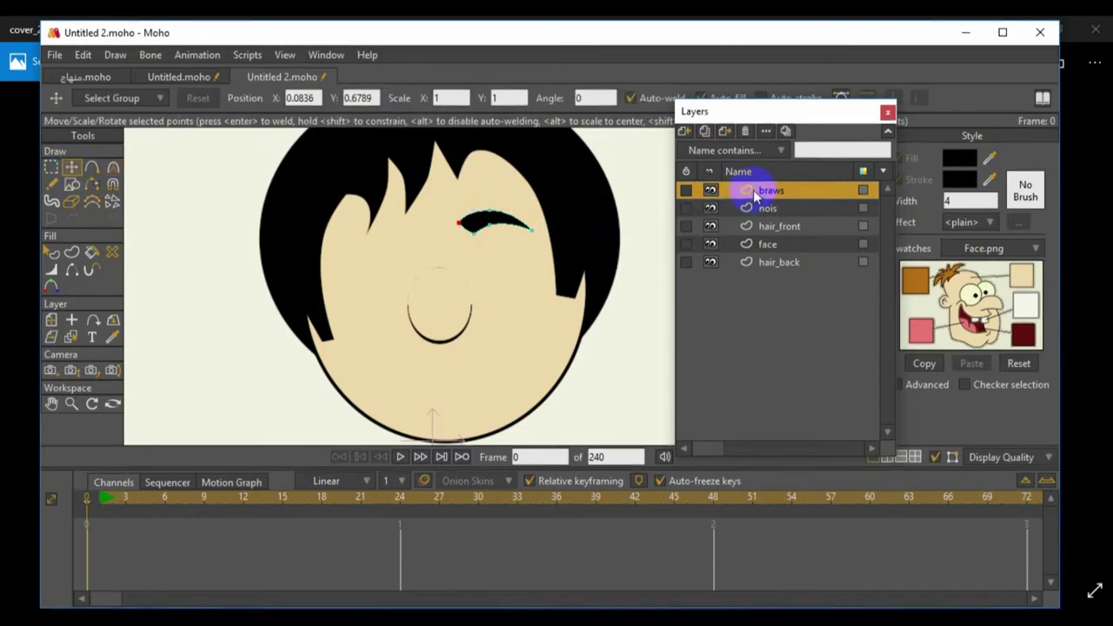
pyautogui.click(704, 132)
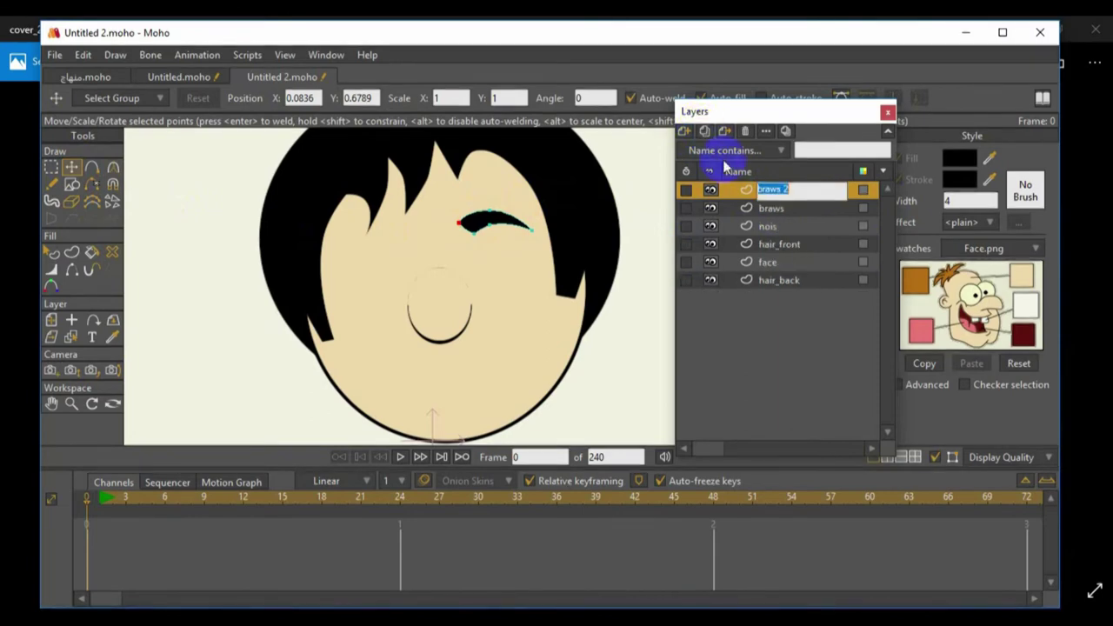
pyautogui.click(50, 322)
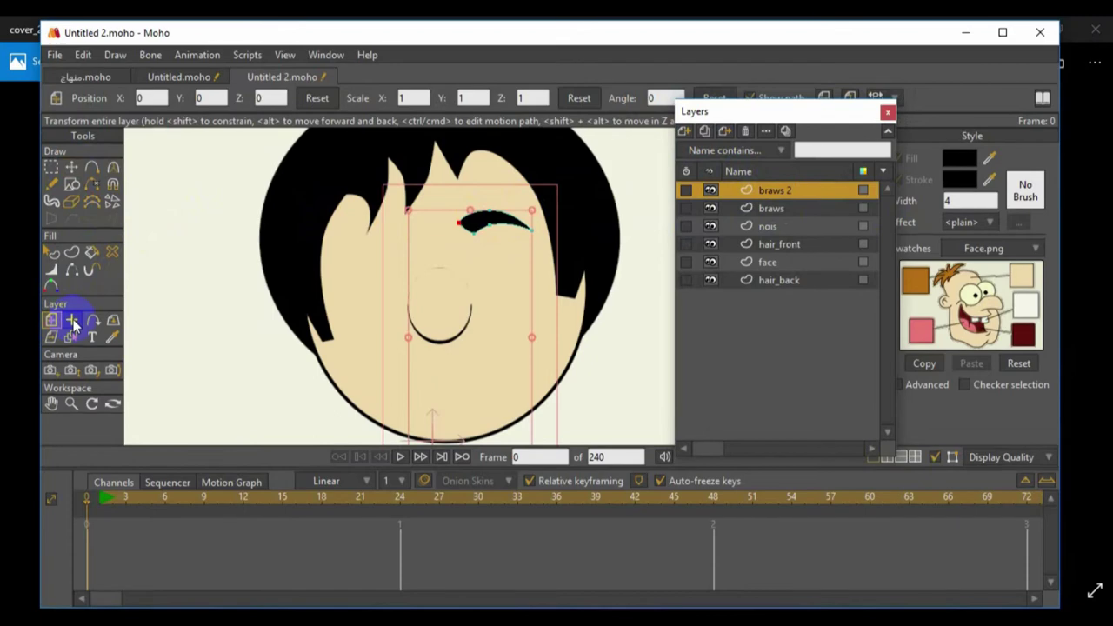
pyautogui.click(71, 321)
pyautogui.click(483, 220)
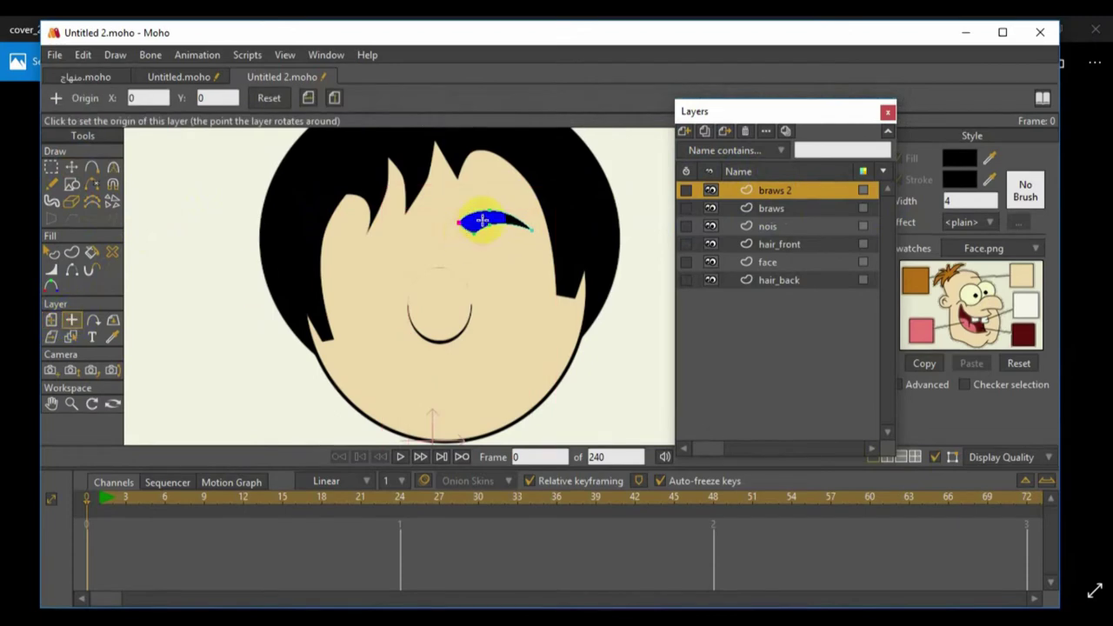
pyautogui.click(50, 320)
# Flip the braws 2 layer horizontally and move it to the left side of the face, at about X -0.247, Y -0.018.
pyautogui.moveTo(735, 109); pyautogui.dragTo(721, 187)
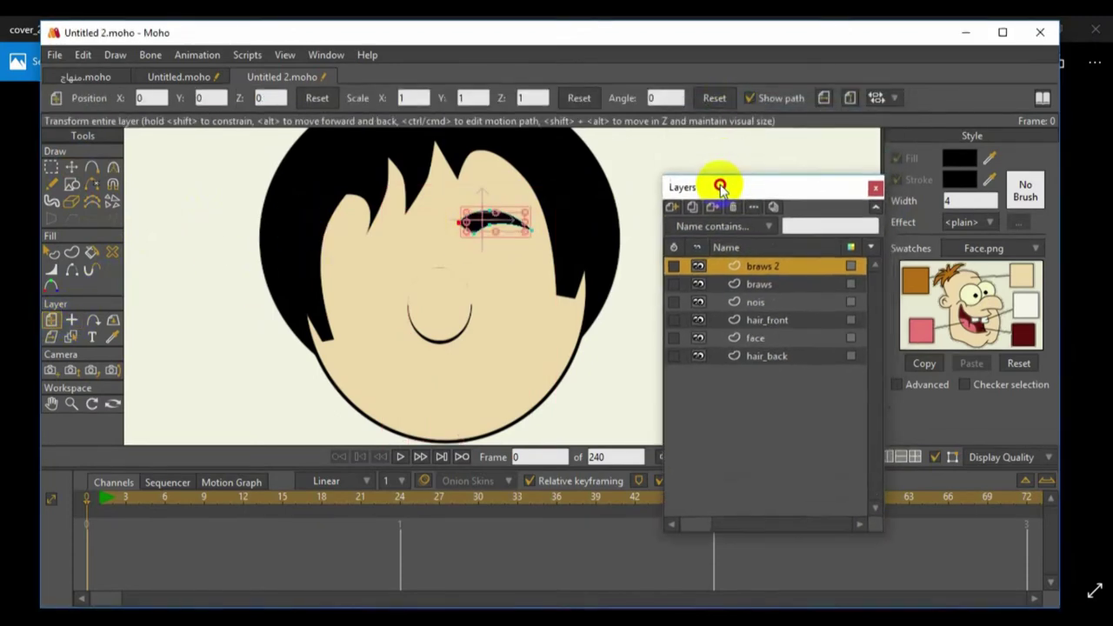
pyautogui.click(825, 97)
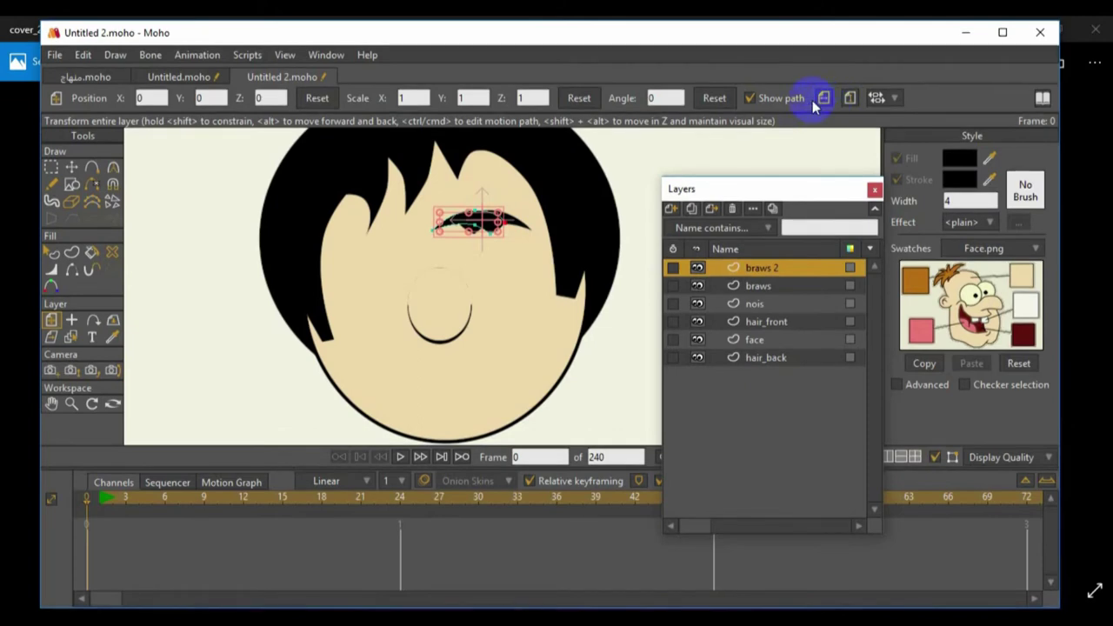
pyautogui.click(489, 224)
pyautogui.moveTo(488, 224); pyautogui.dragTo(406, 229)
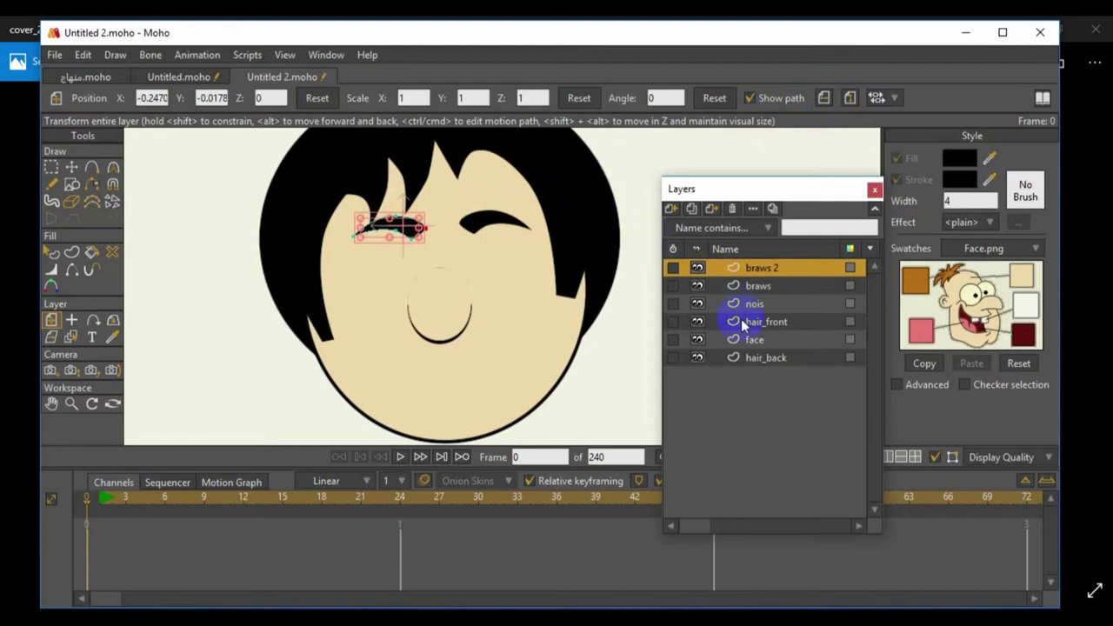
# Move the hair_front layer to the top of the layer stack and set the braws layer's origin at the middle of its eyebrow.
pyautogui.moveTo(747, 320); pyautogui.dragTo(753, 267)
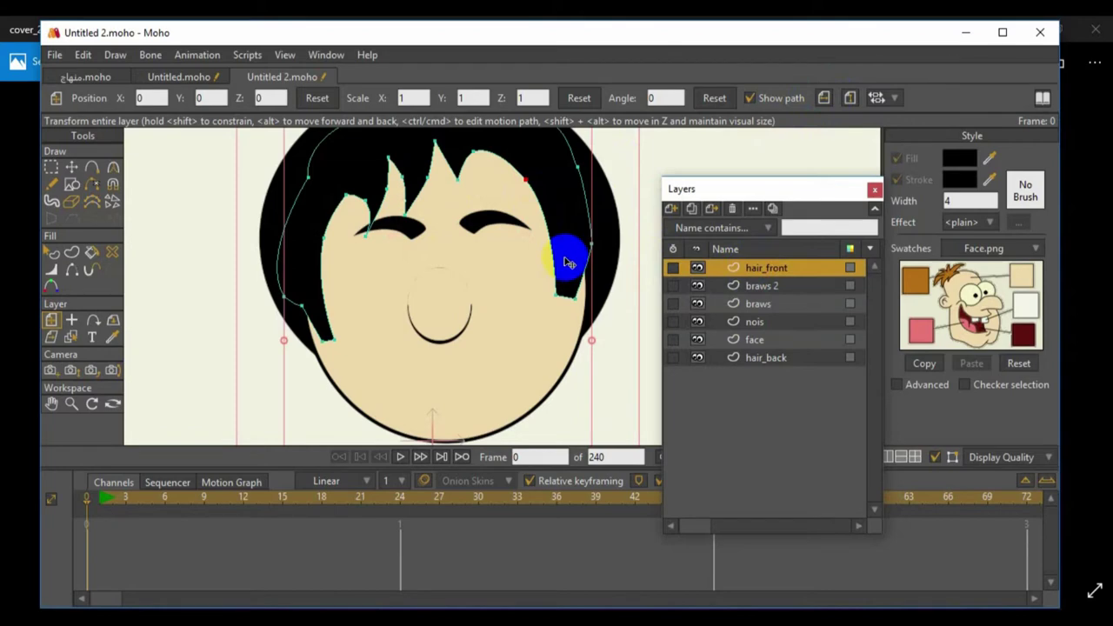
pyautogui.click(758, 287)
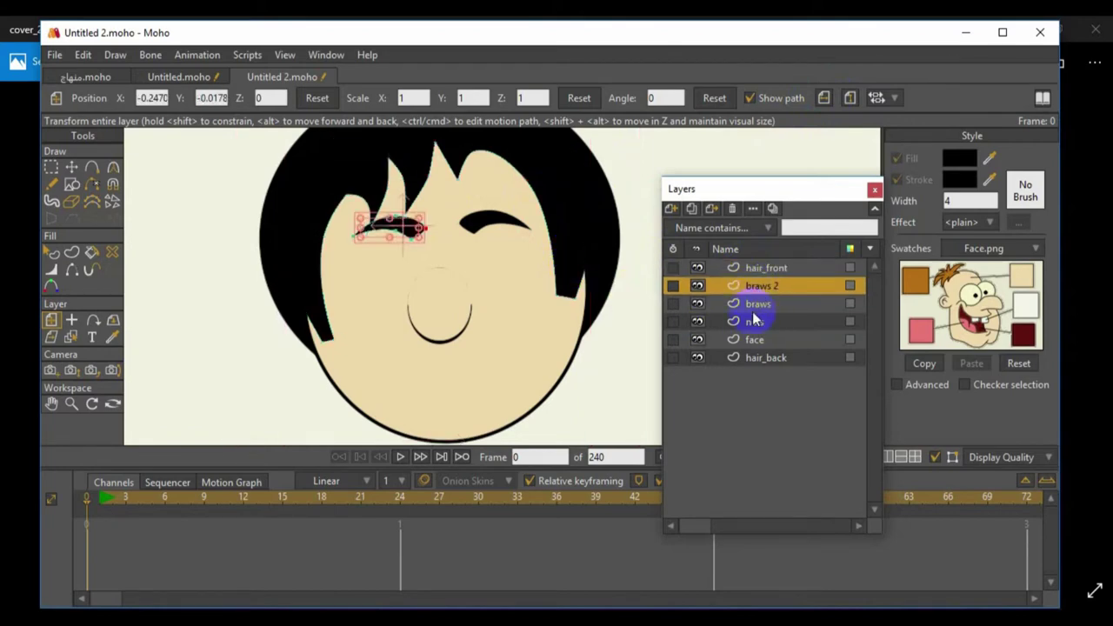
pyautogui.click(755, 306)
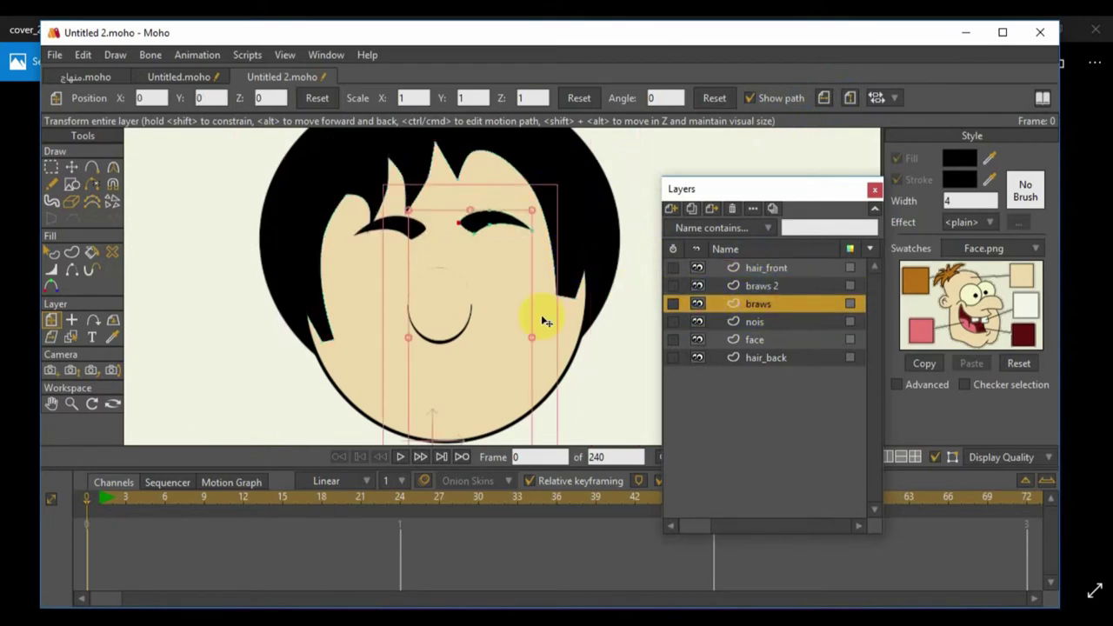
pyautogui.click(72, 323)
pyautogui.click(486, 219)
pyautogui.click(51, 320)
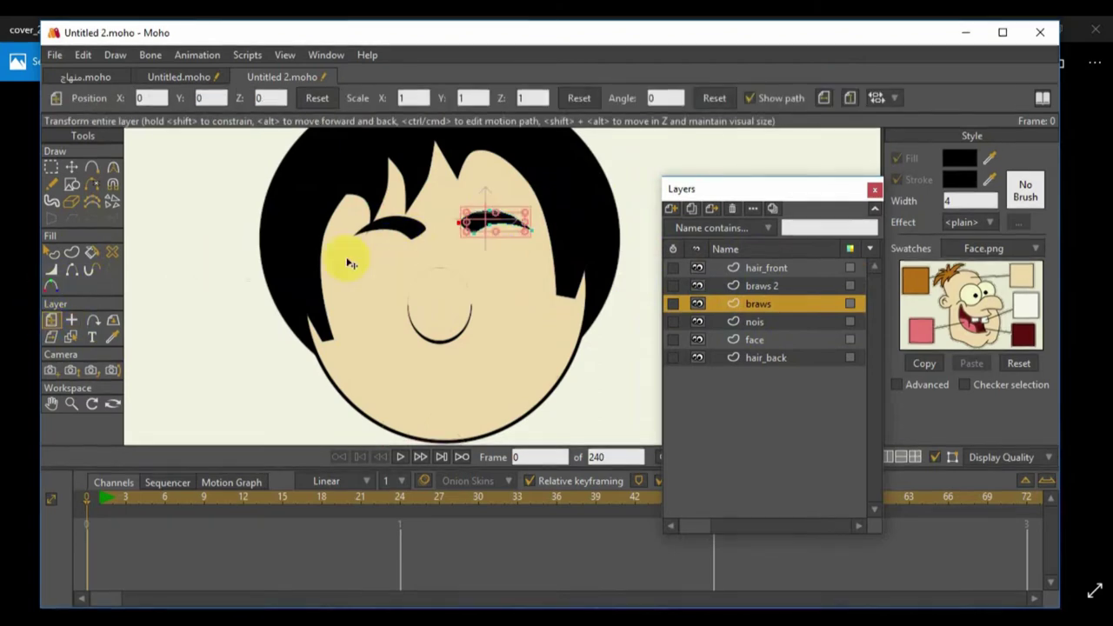
# Import Mouth 2 from the library's Head - Mouth Sets props, placing it above the hair_front layer.
pyautogui.click(764, 270)
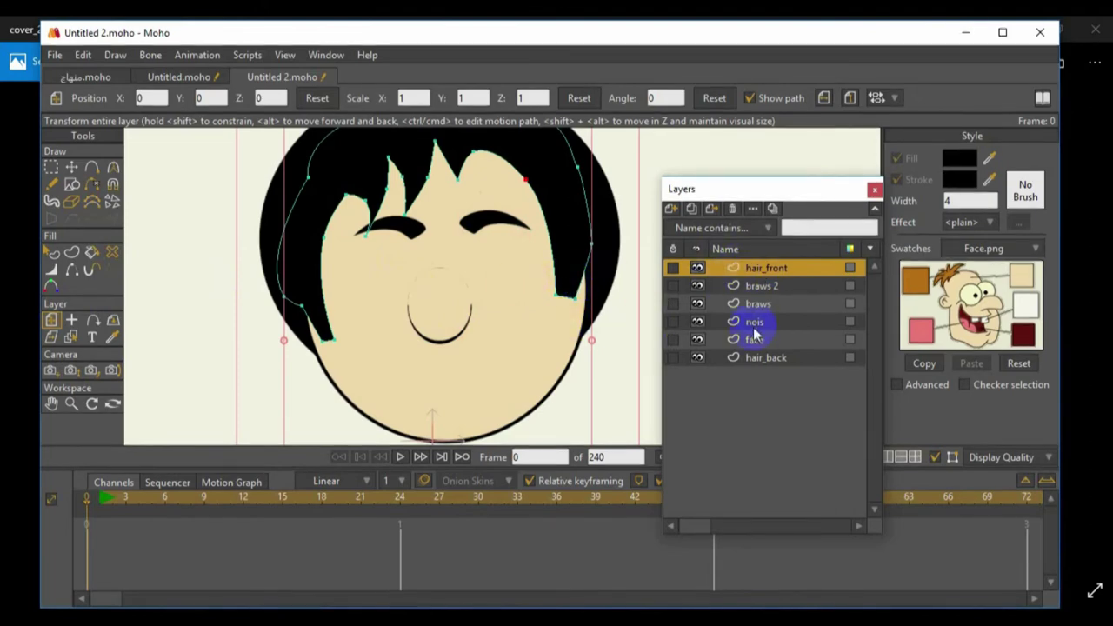
pyautogui.click(56, 57)
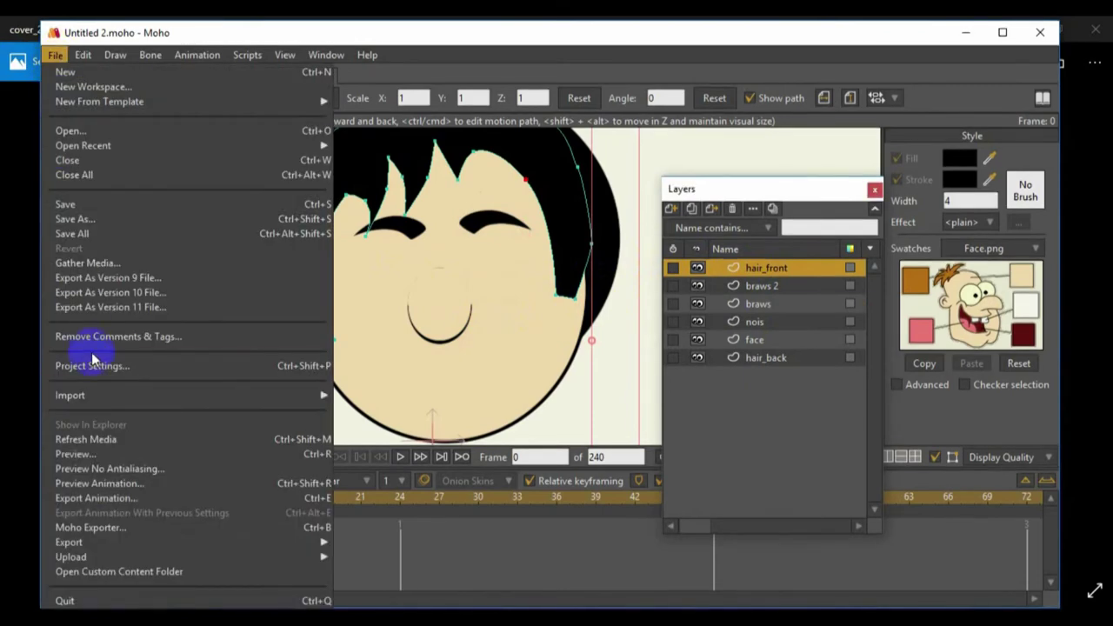
pyautogui.moveTo(95, 394)
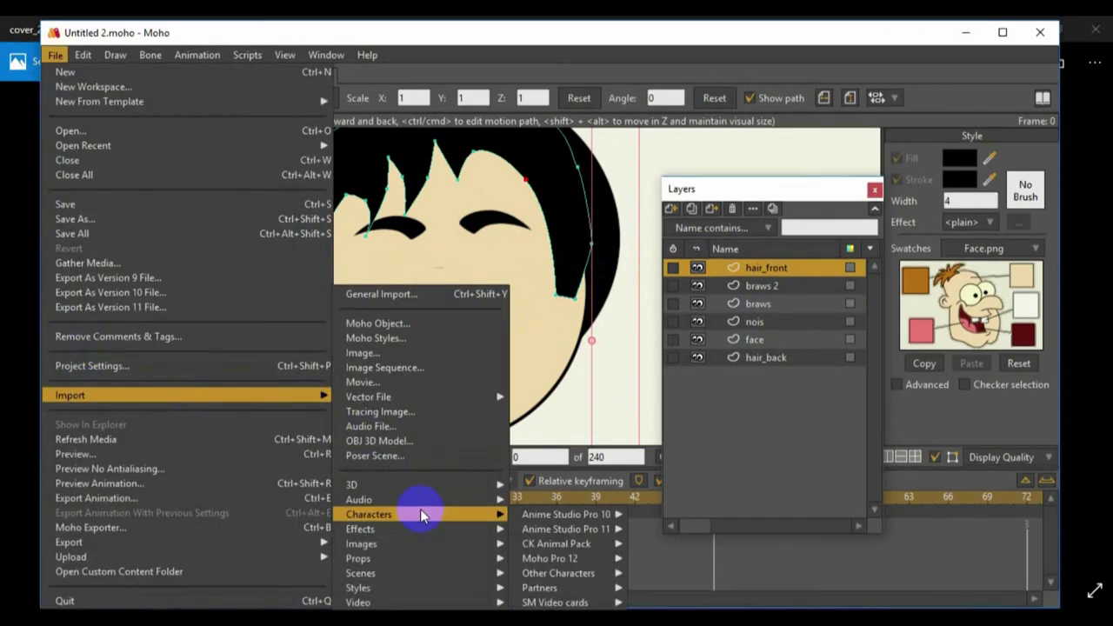
pyautogui.moveTo(382, 555)
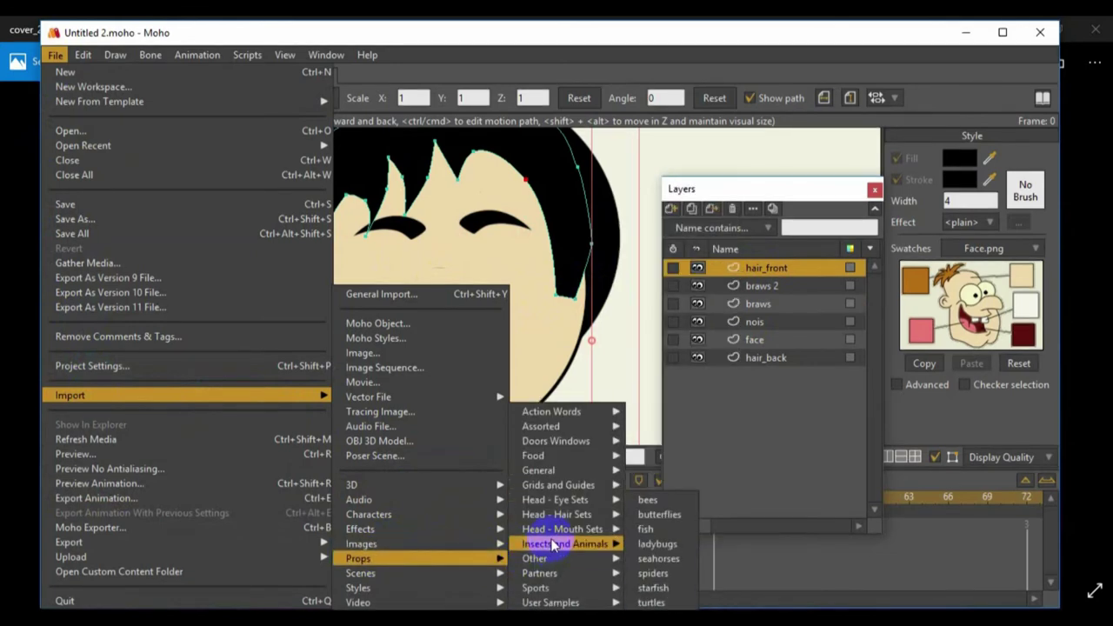
pyautogui.moveTo(581, 532)
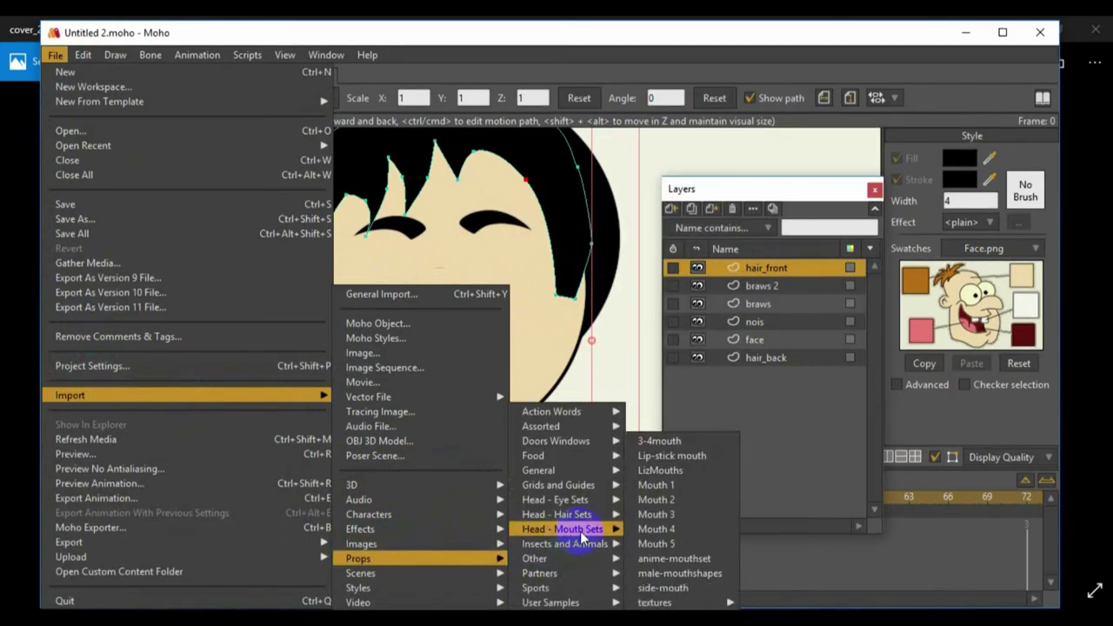
pyautogui.click(657, 501)
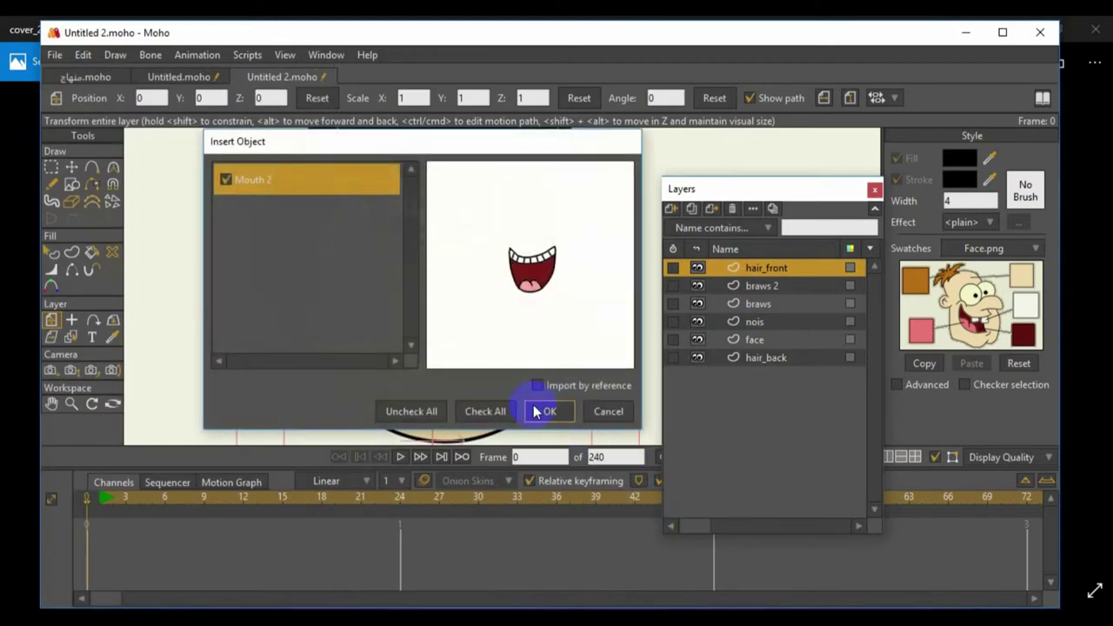
pyautogui.click(536, 412)
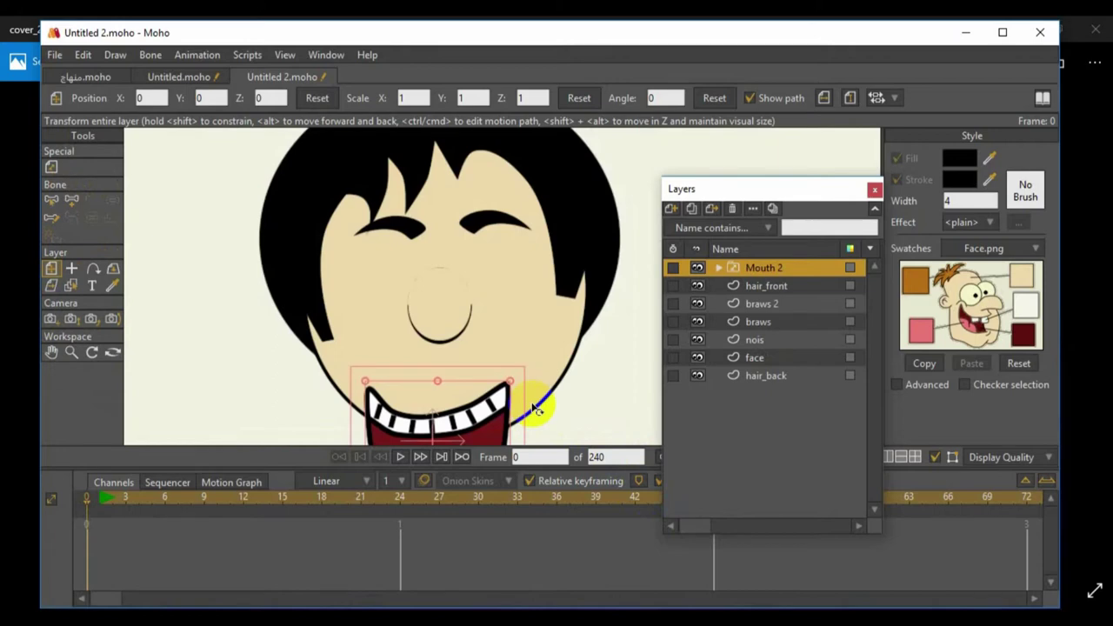
# Scale the Mouth 2 layer to about 0.36 and position it just below the nose, at about X 0.02, Y 0.22.
pyautogui.moveTo(534, 409); pyautogui.dragTo(453, 347)
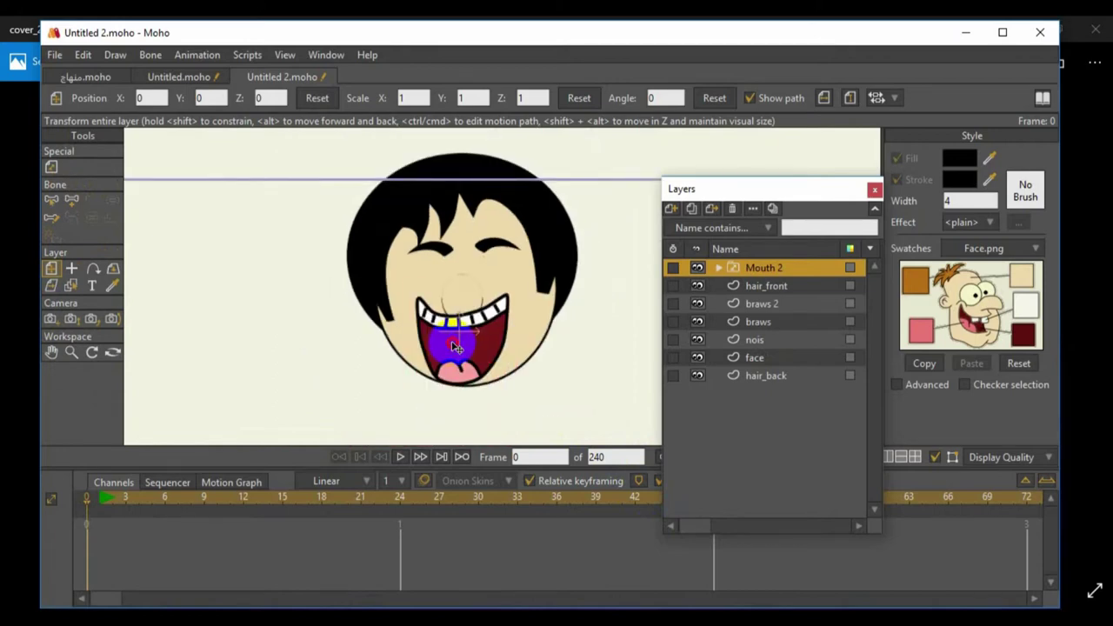
pyautogui.scroll(1, 374, 352)
pyautogui.click(511, 298)
pyautogui.moveTo(511, 298); pyautogui.dragTo(463, 364)
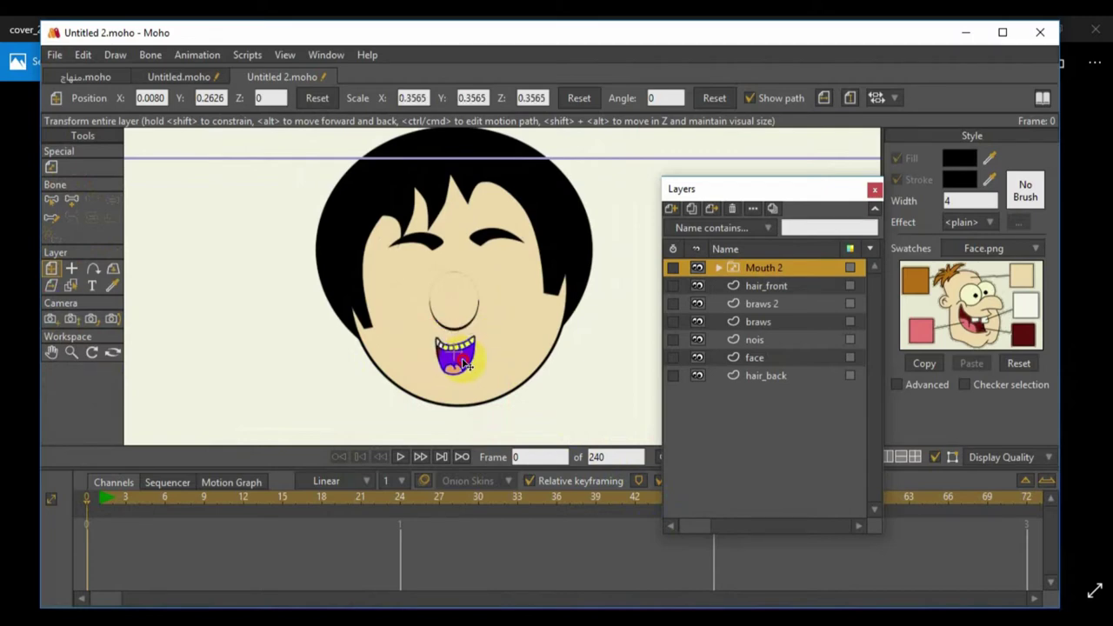
pyautogui.moveTo(465, 365); pyautogui.dragTo(470, 364)
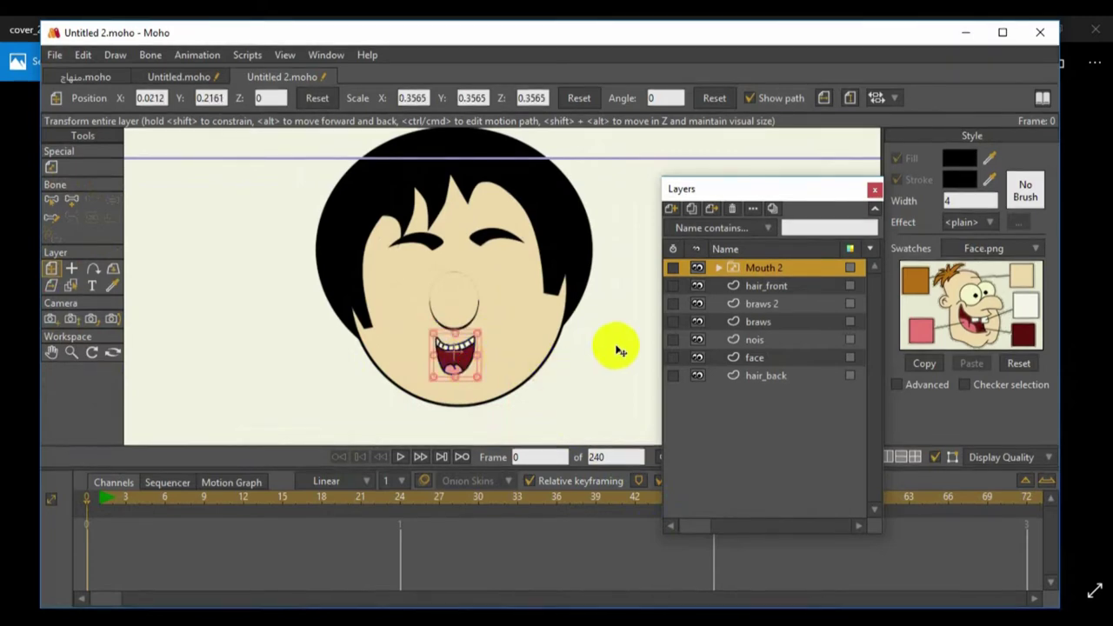
# Switch the Mouth 2 layer through its O and U shapes and leave it on the rest shape.
pyautogui.click(732, 262)
pyautogui.click(719, 269)
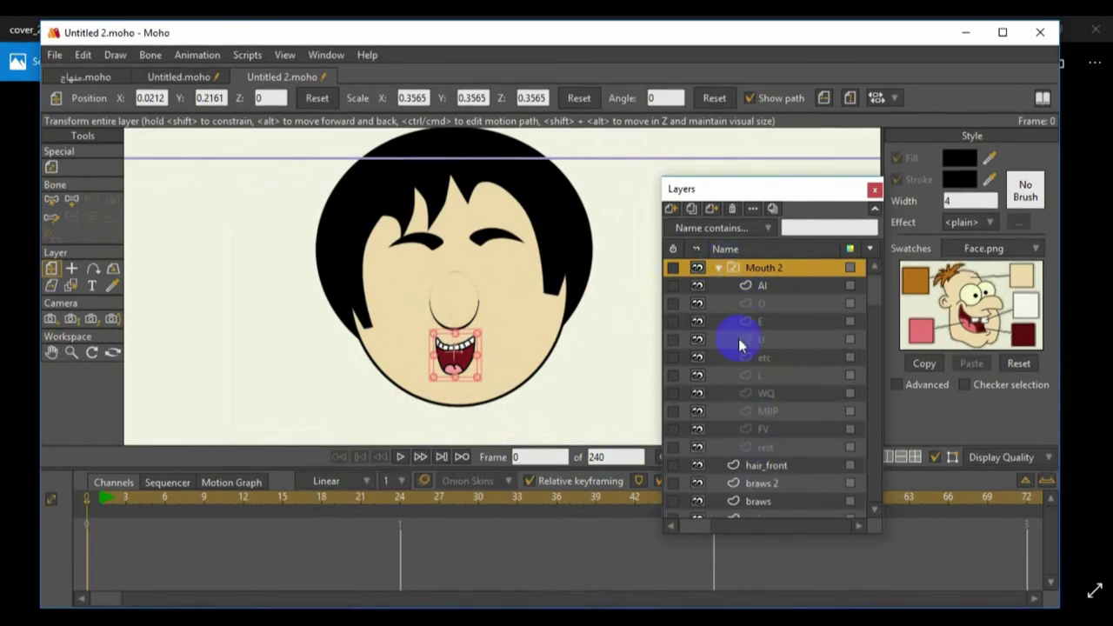
pyautogui.click(721, 269)
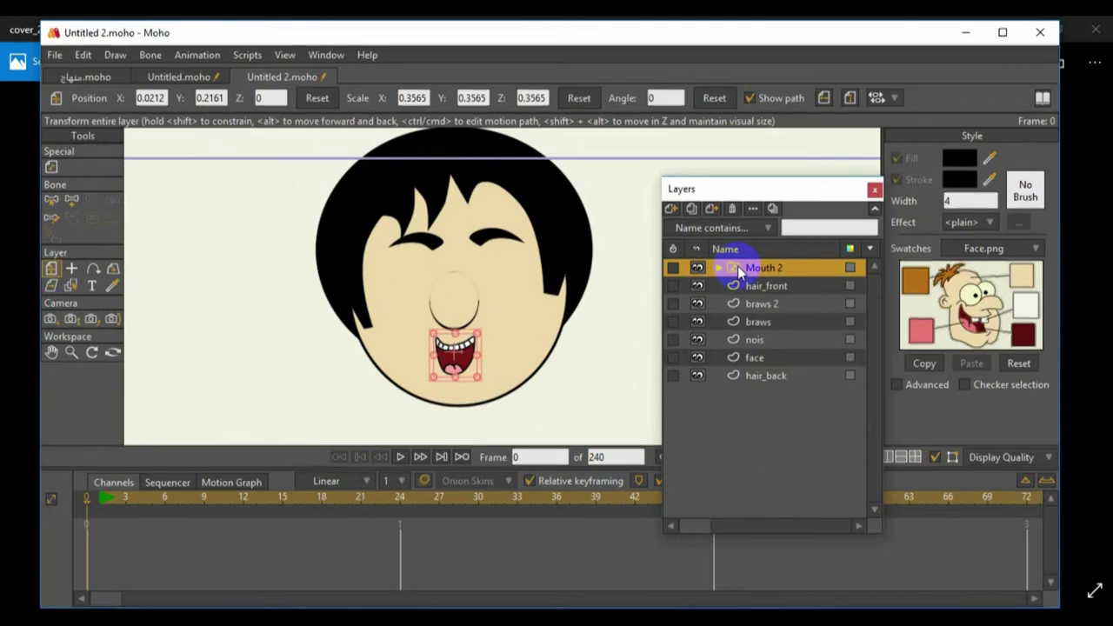
pyautogui.rightClick(737, 268)
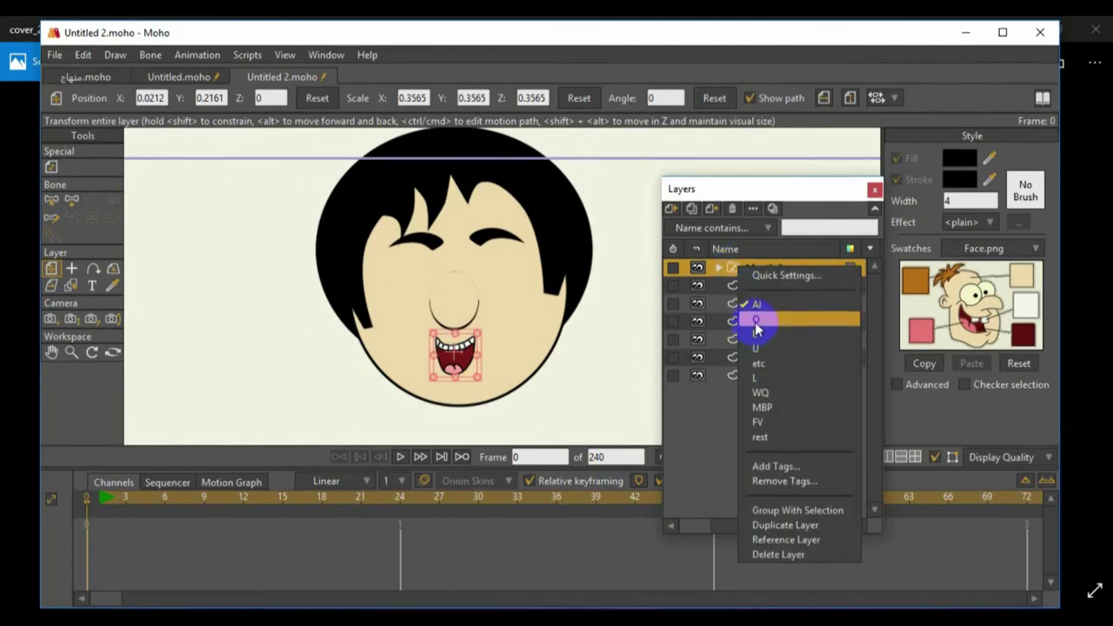
pyautogui.click(756, 322)
pyautogui.rightClick(734, 268)
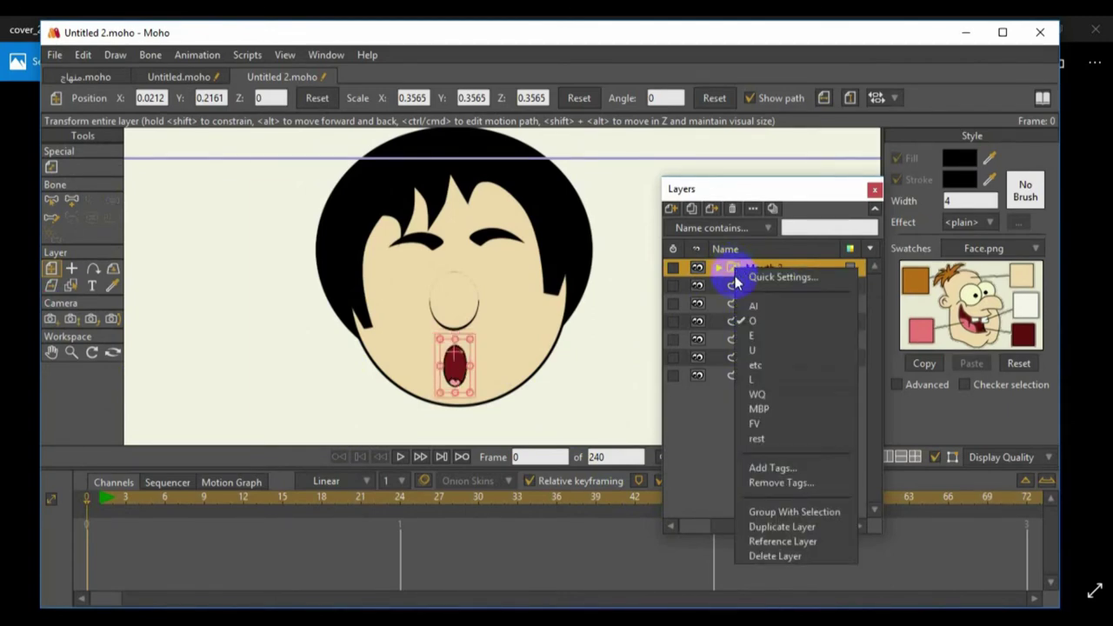
pyautogui.click(740, 350)
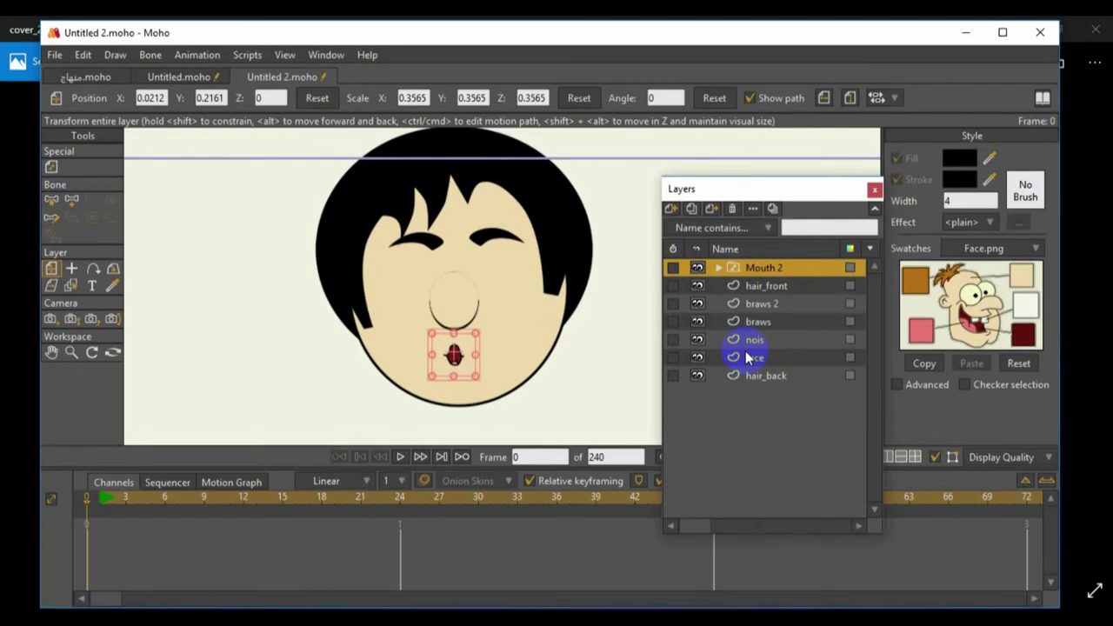
pyautogui.rightClick(733, 269)
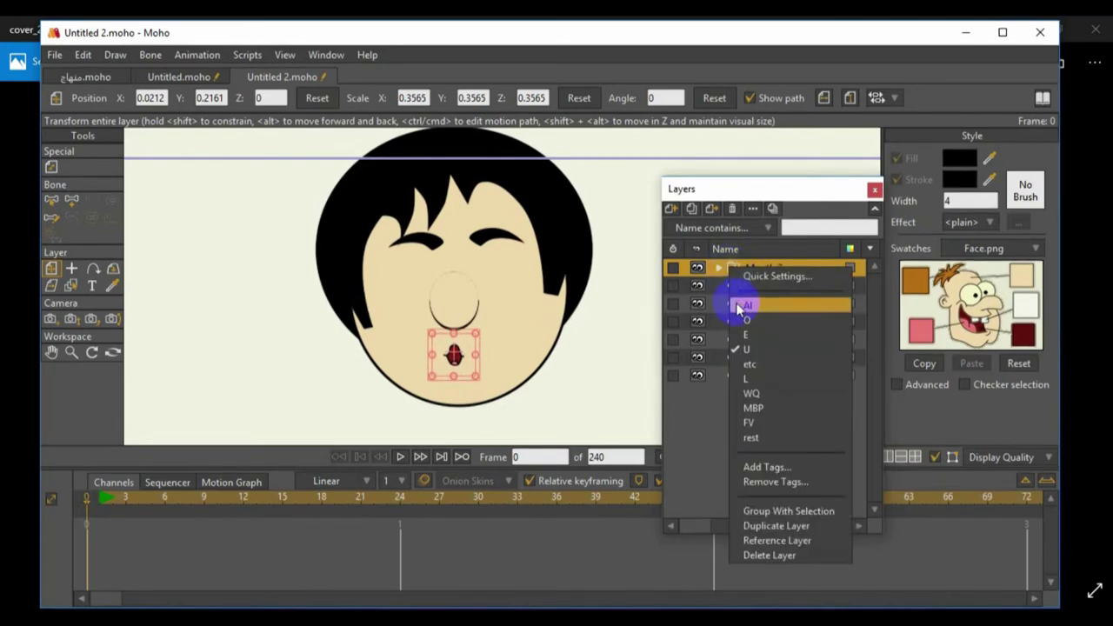
pyautogui.click(750, 439)
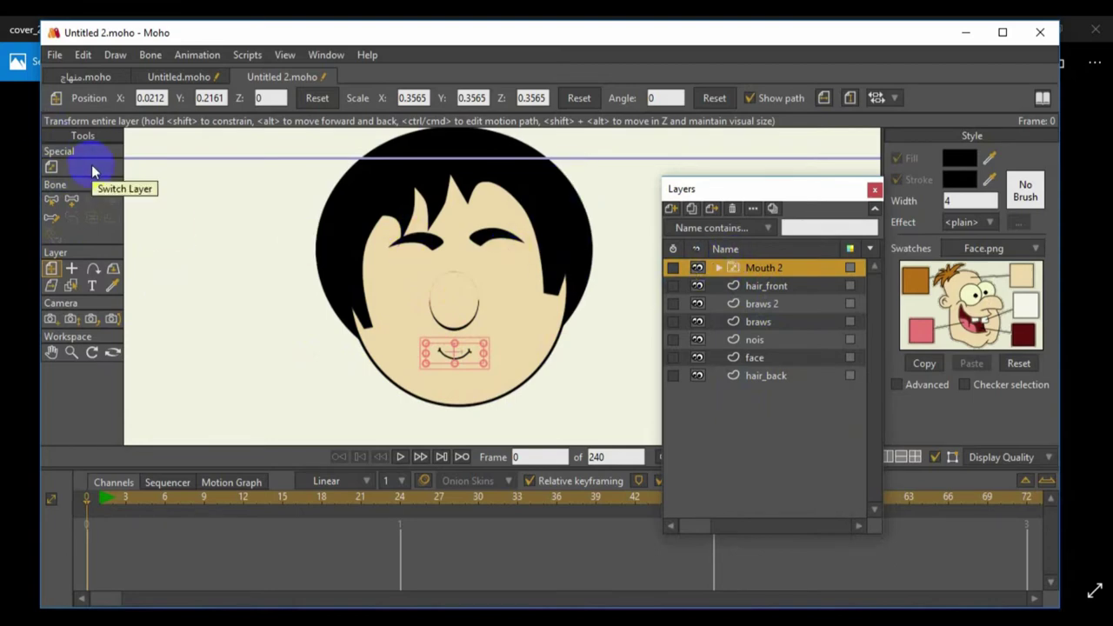
pyautogui.click(57, 56)
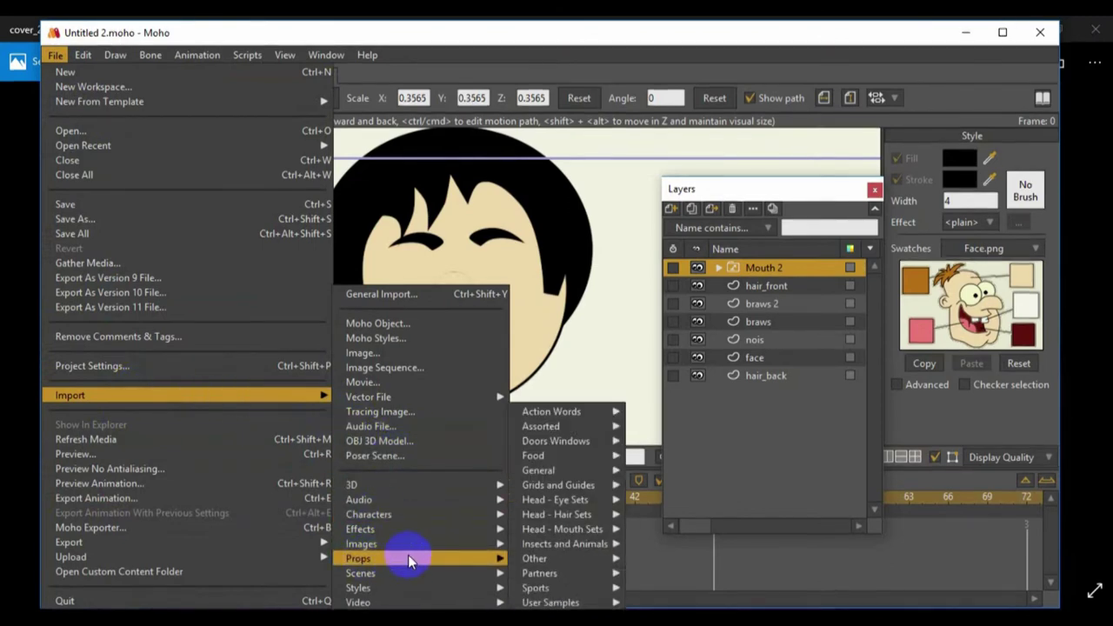
pyautogui.moveTo(558, 504)
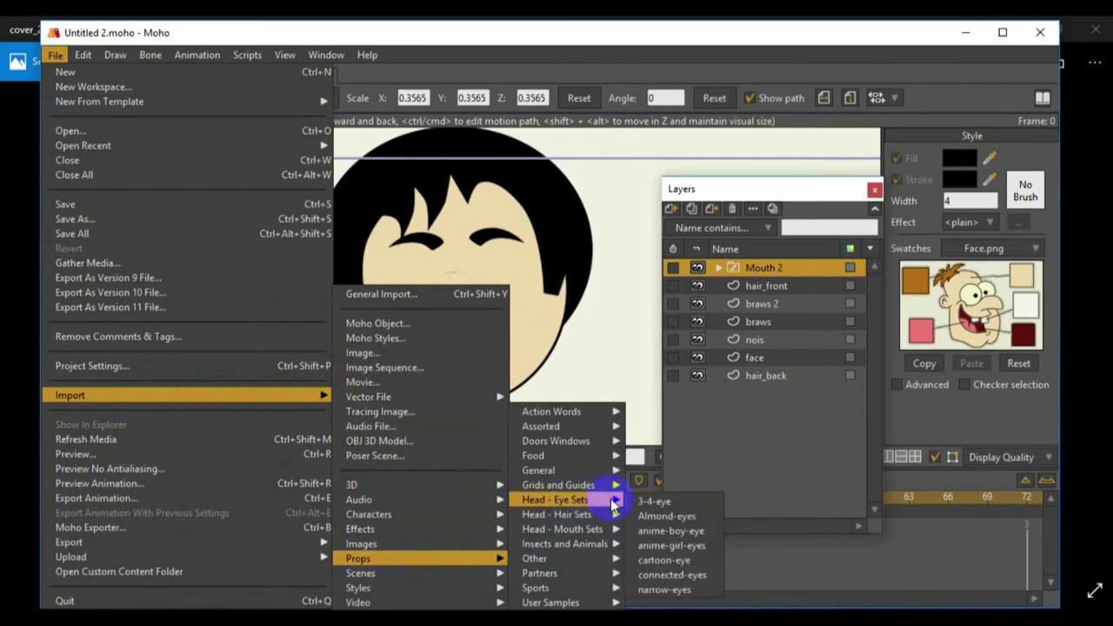
pyautogui.click(648, 517)
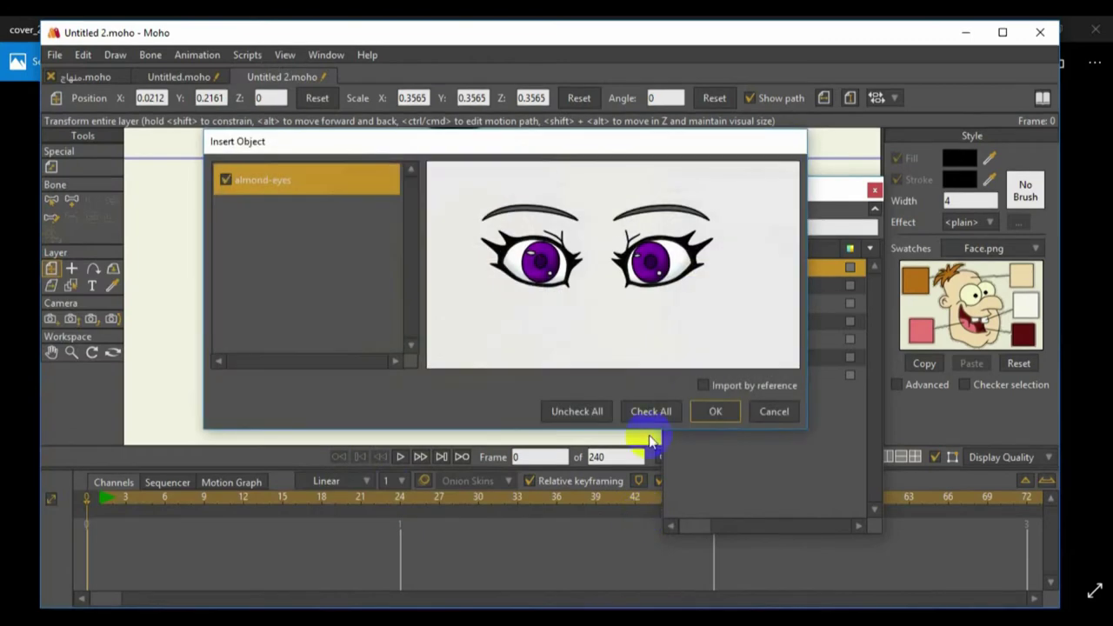
pyautogui.click(772, 412)
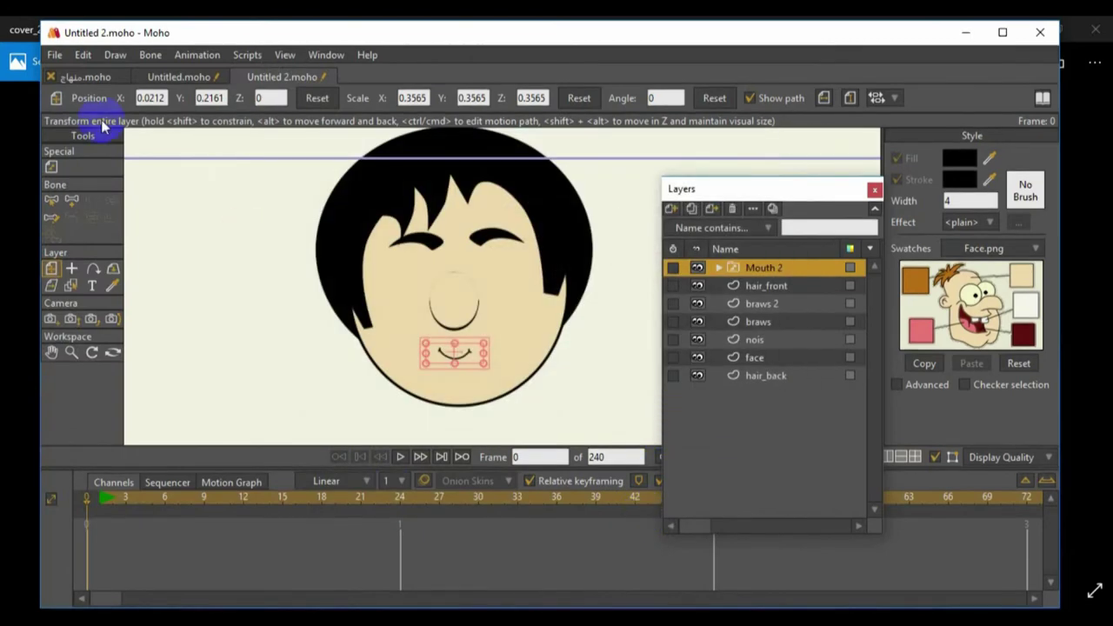
# Try the cartoon-eye set from the Head - Eye Sets props on the face, scaled to about 0.72, and delete it.
pyautogui.click(54, 54)
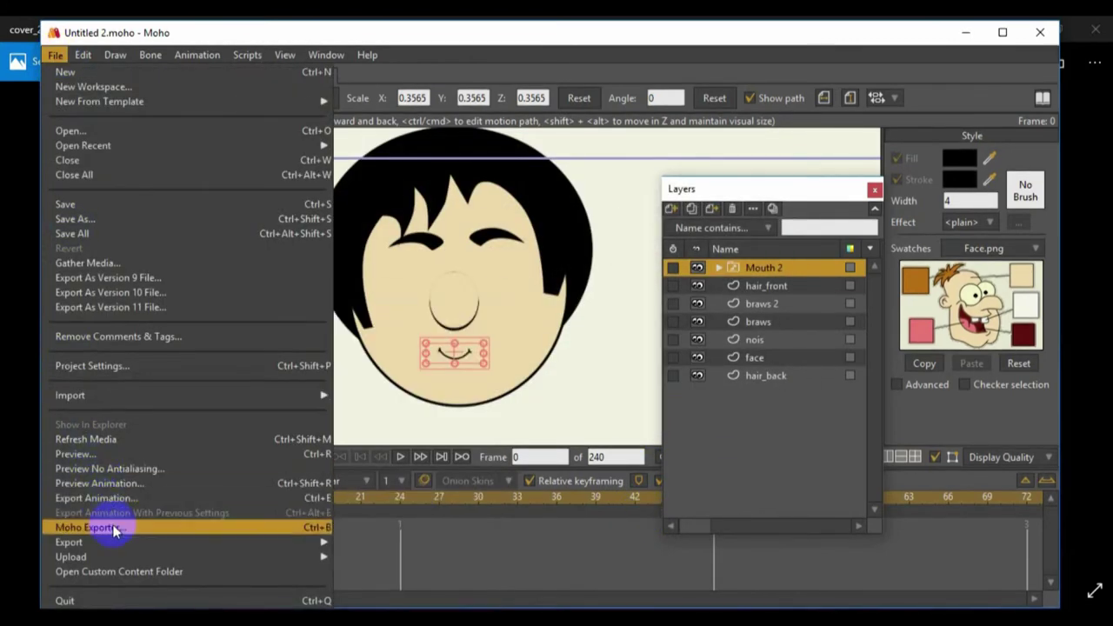
pyautogui.moveTo(184, 391)
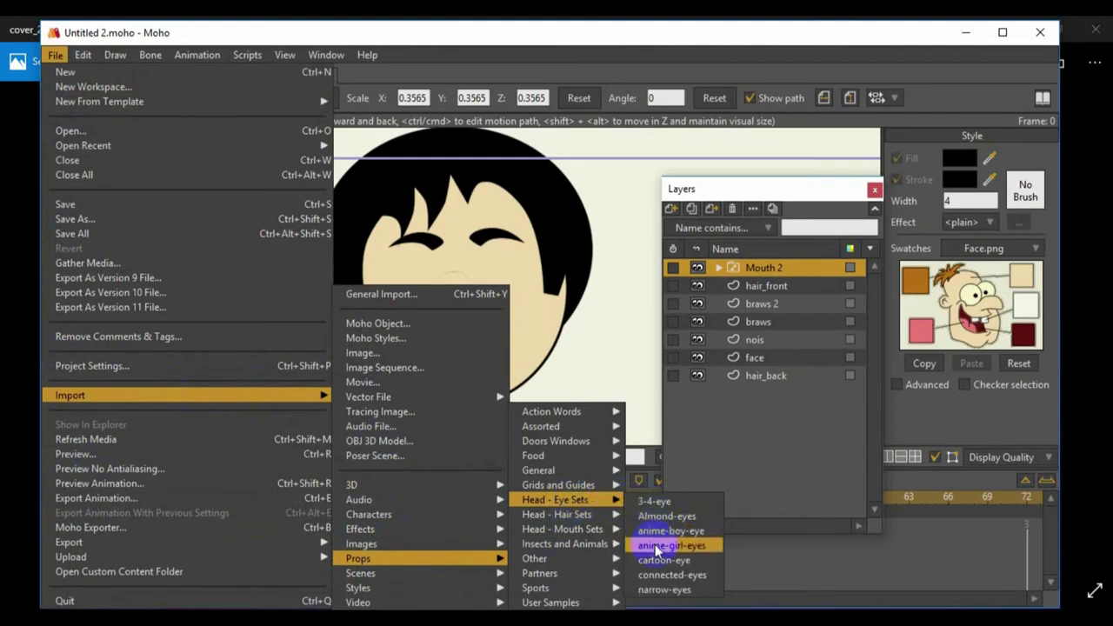
pyautogui.click(652, 561)
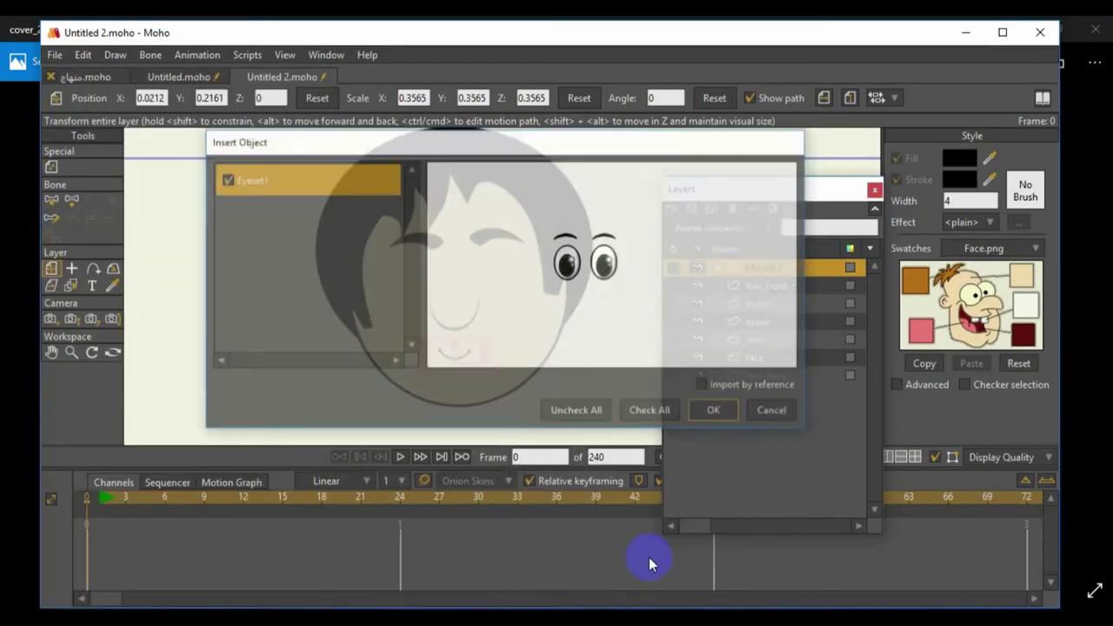
pyautogui.click(705, 414)
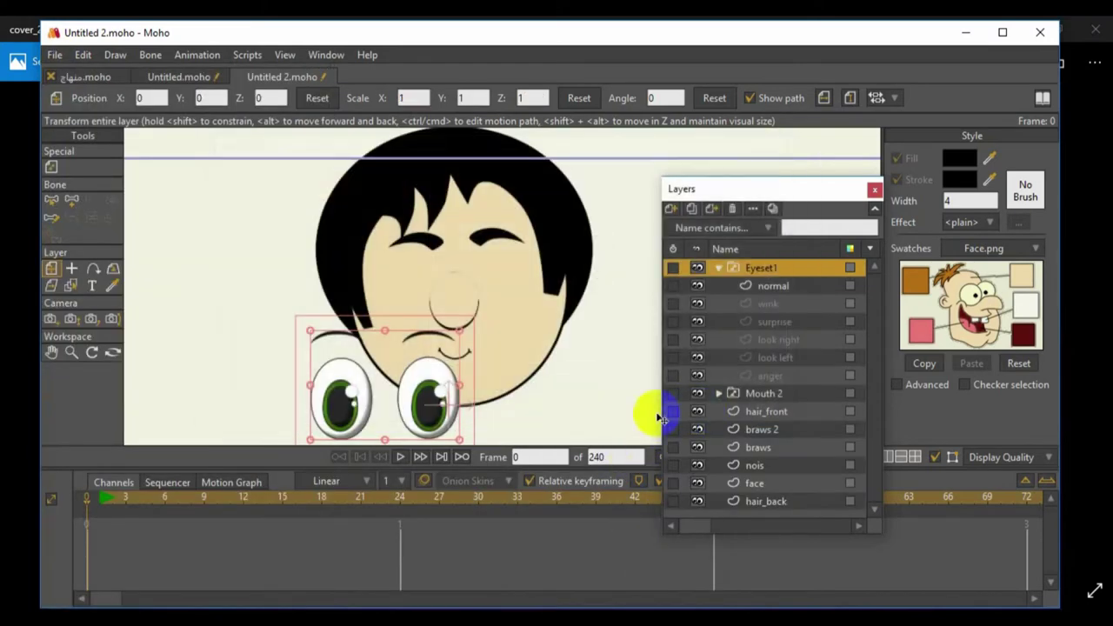
pyautogui.moveTo(360, 374); pyautogui.dragTo(435, 261)
pyautogui.moveTo(536, 220); pyautogui.dragTo(445, 261)
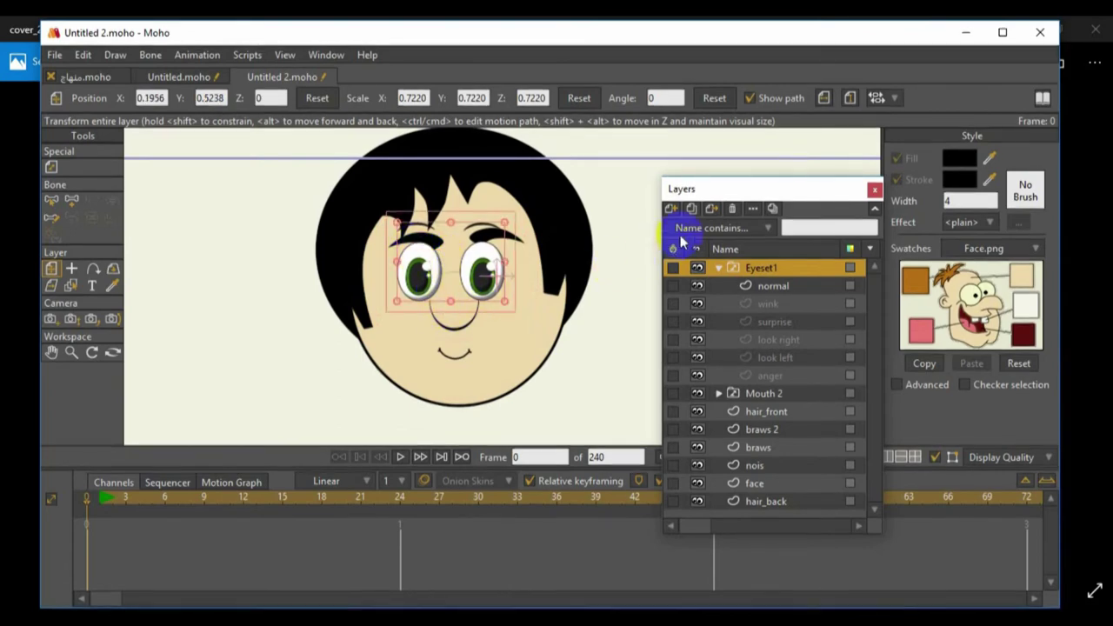
pyautogui.click(733, 209)
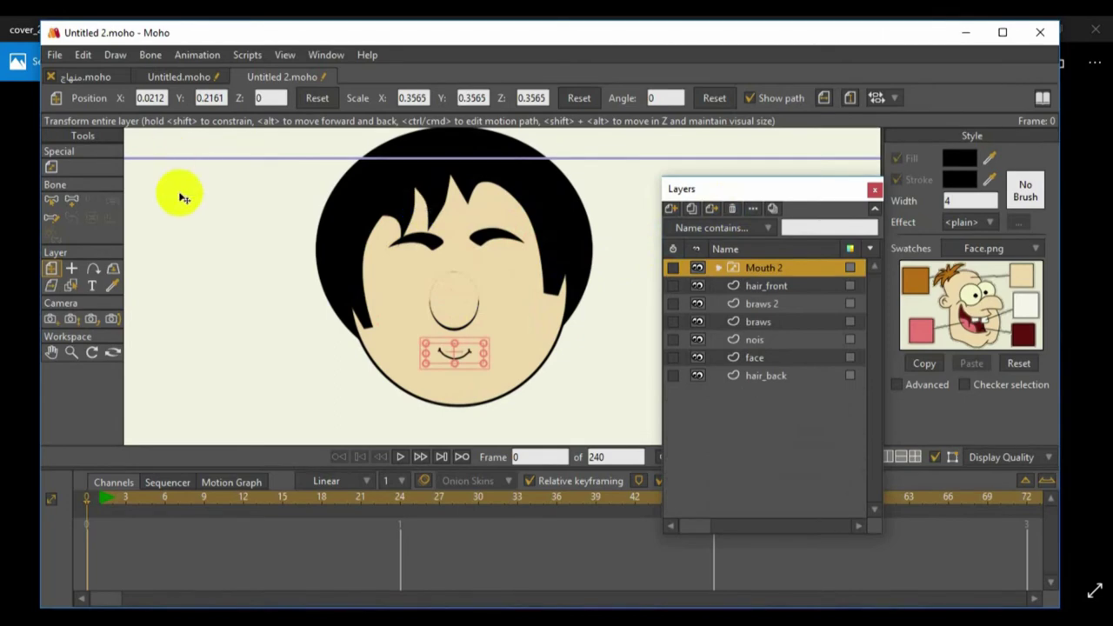
# Try the connected-eyes set from the Head - Eye Sets props above the nose, scaled to about 0.35, and delete it.
pyautogui.click(54, 54)
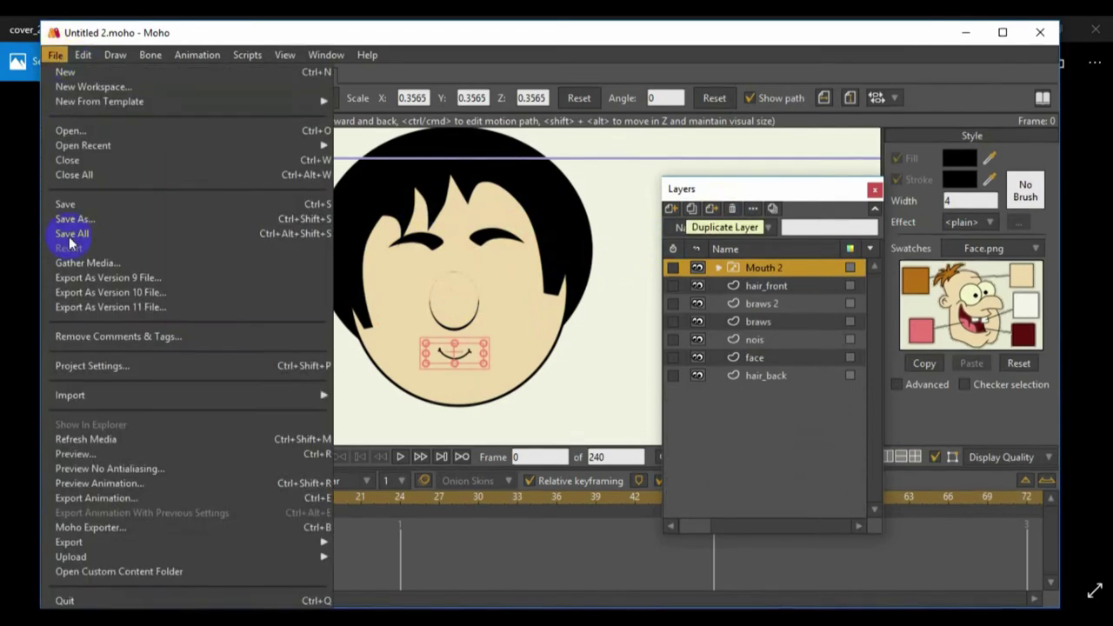
pyautogui.moveTo(106, 405)
pyautogui.moveTo(416, 532)
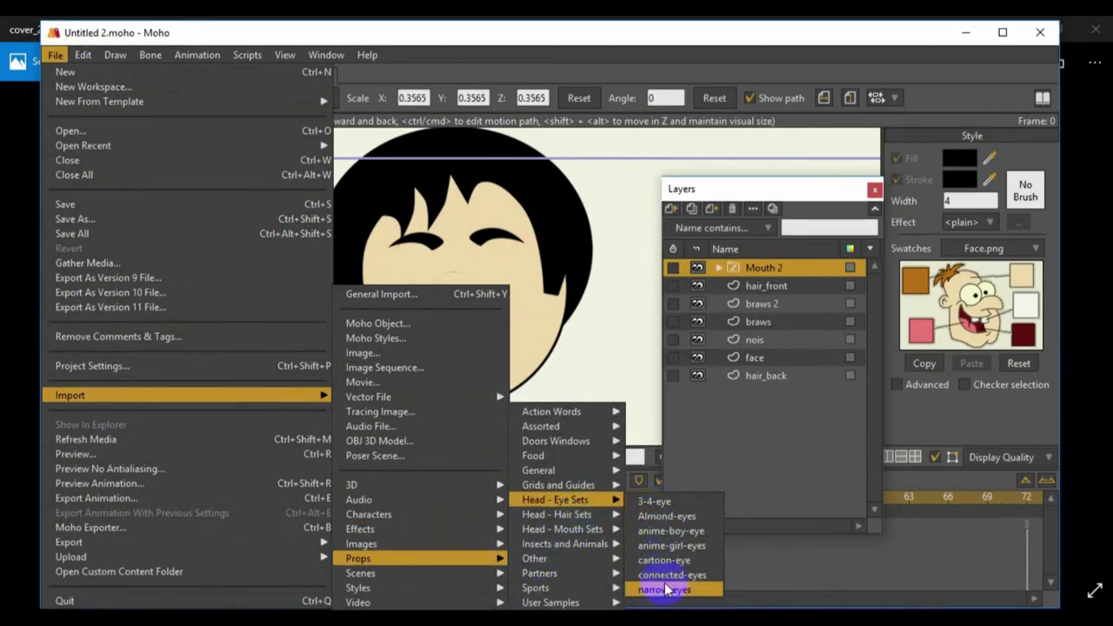
pyautogui.click(654, 576)
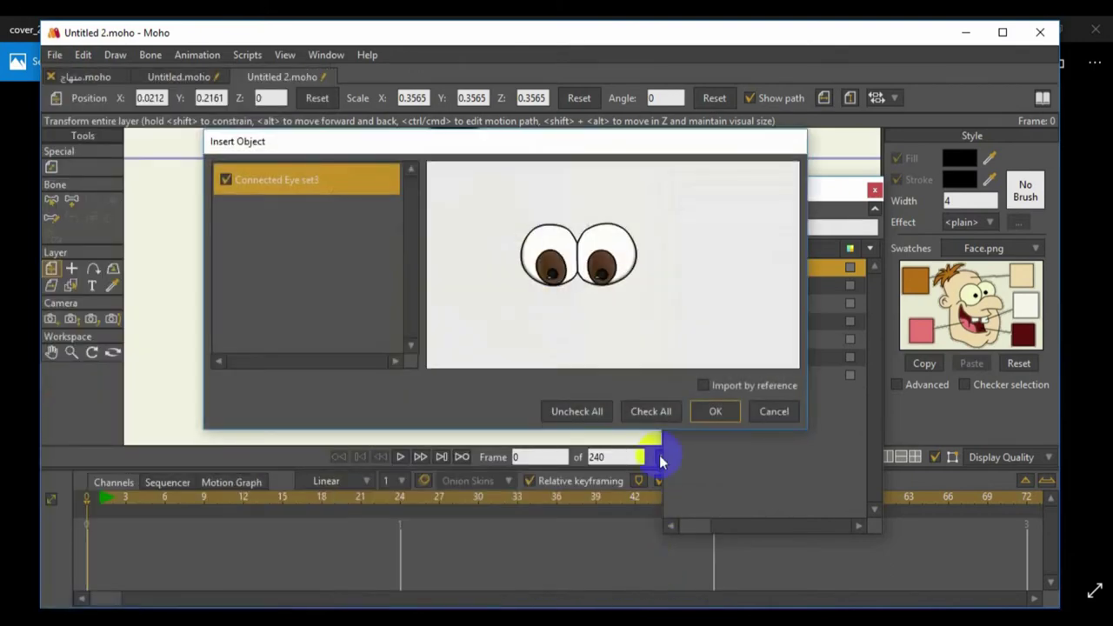
pyautogui.click(711, 414)
pyautogui.moveTo(448, 366); pyautogui.dragTo(439, 277)
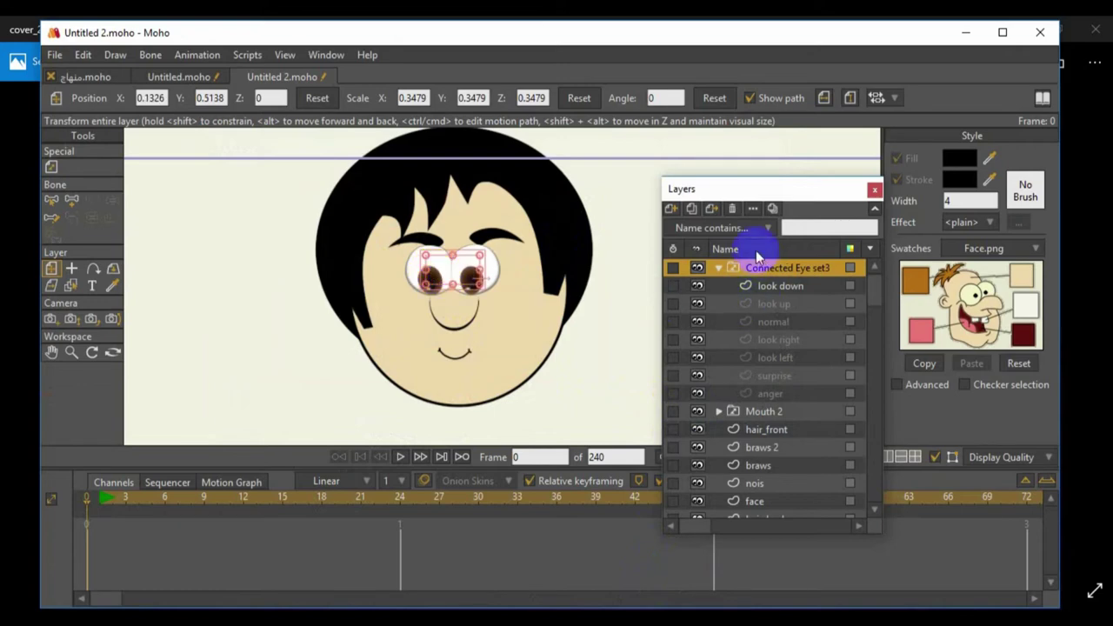
pyautogui.click(732, 211)
# Add a new vector layer above Mouth 2 and name it eye.
pyautogui.scroll(2, 399, 364)
pyautogui.scroll(-1, 232, 368)
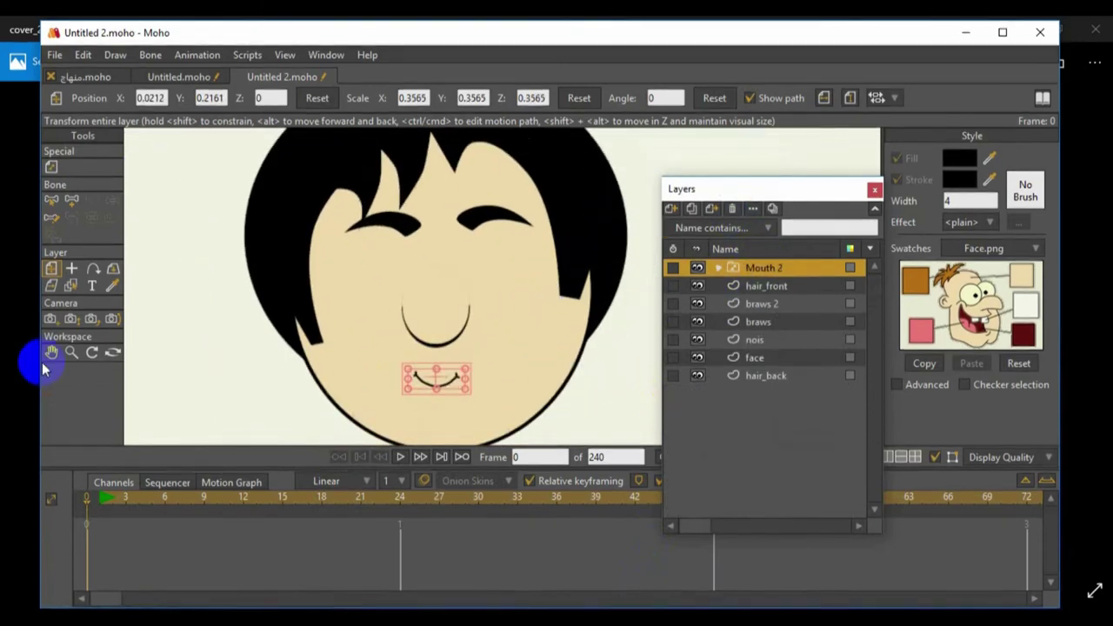
pyautogui.click(51, 353)
pyautogui.moveTo(214, 261); pyautogui.dragTo(215, 316)
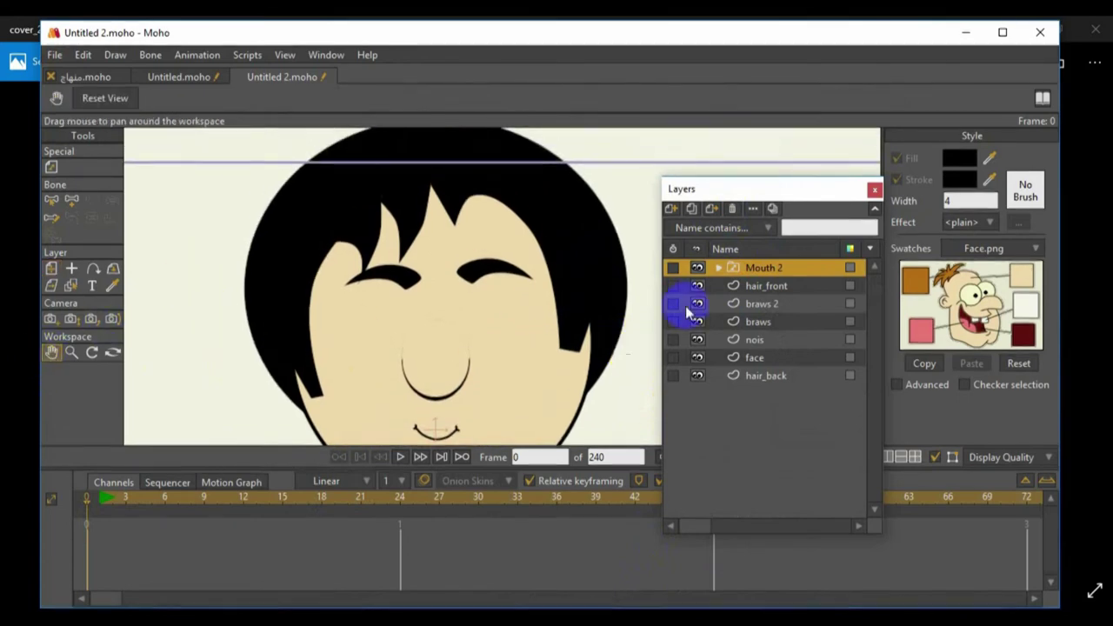
pyautogui.click(671, 212)
pyautogui.click(680, 228)
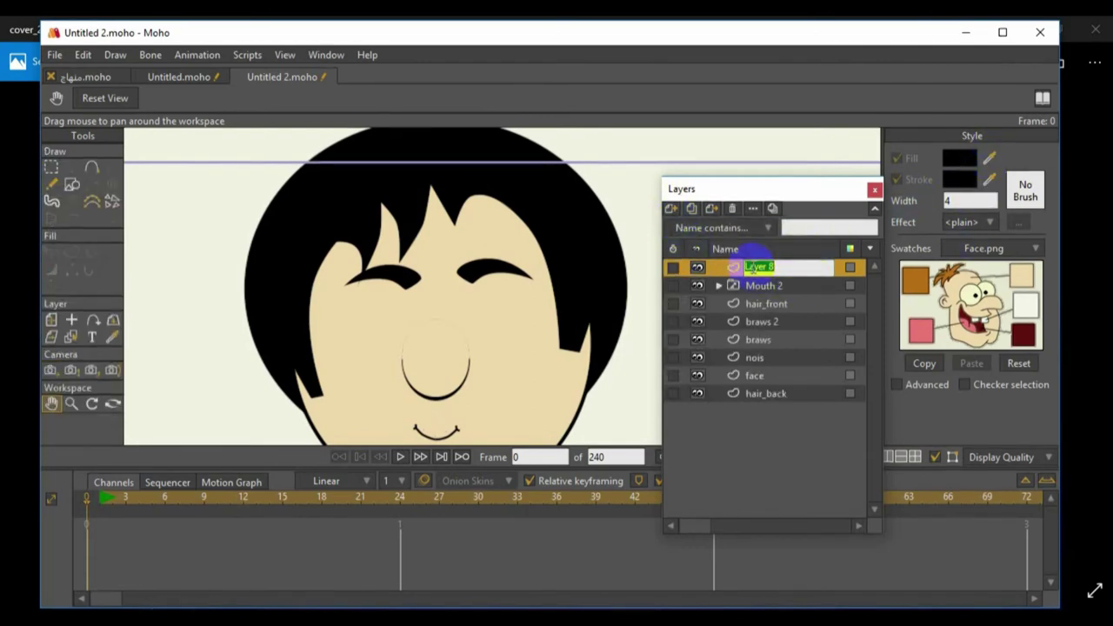
pyautogui.click(772, 268)
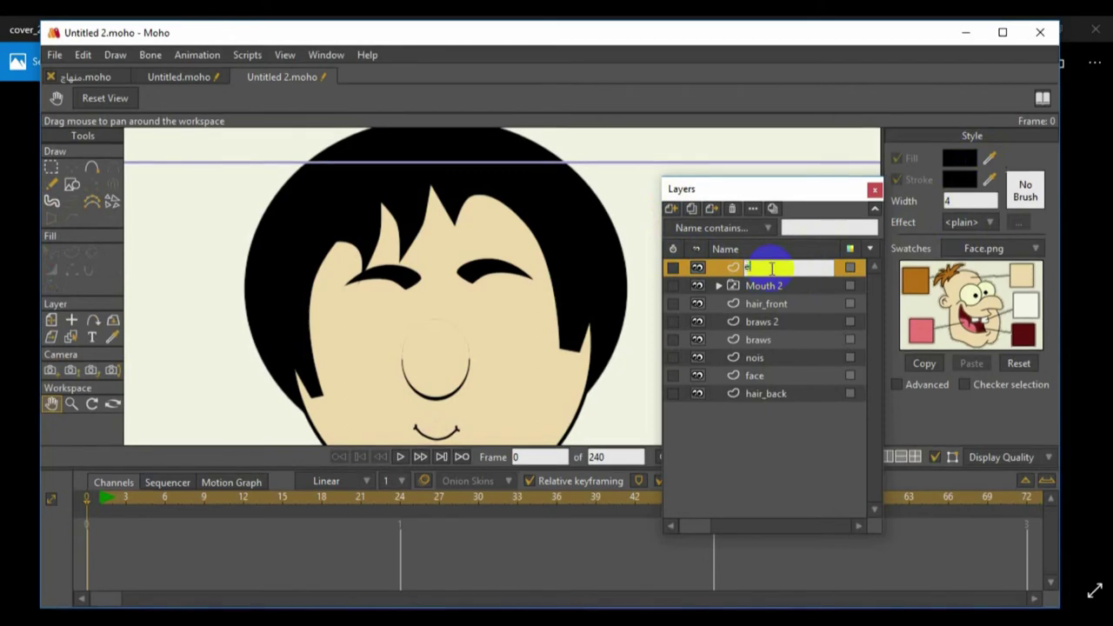
pyautogui.write('eye')
pyautogui.press('Return')
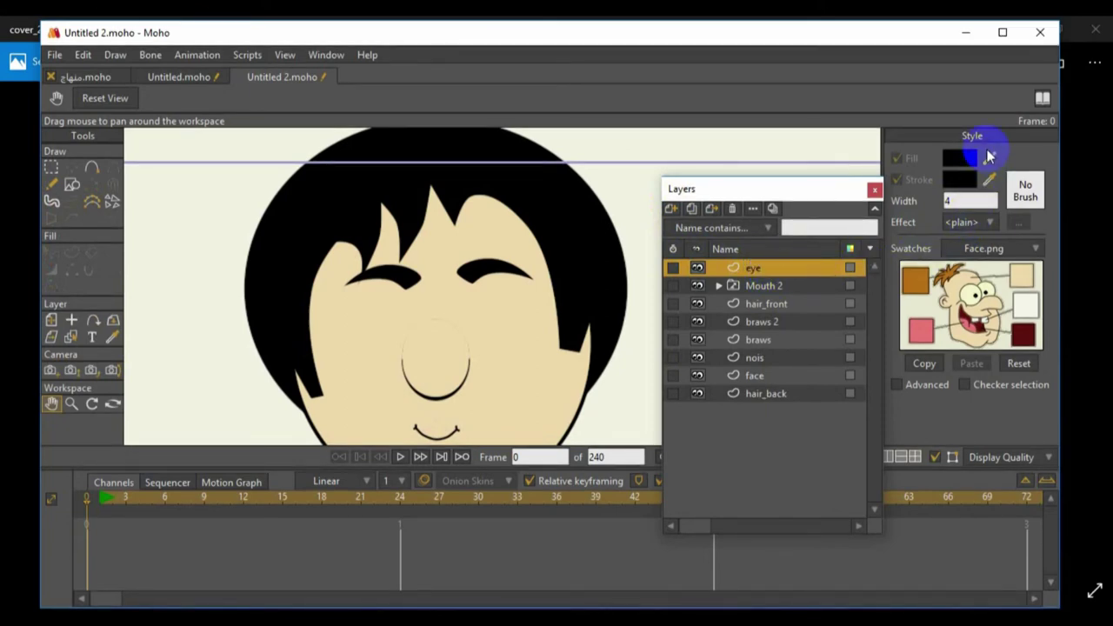
# Draw an oval with a pale yellow fill and black outline just below the eyebrow on the right side of the face.
pyautogui.click(968, 296)
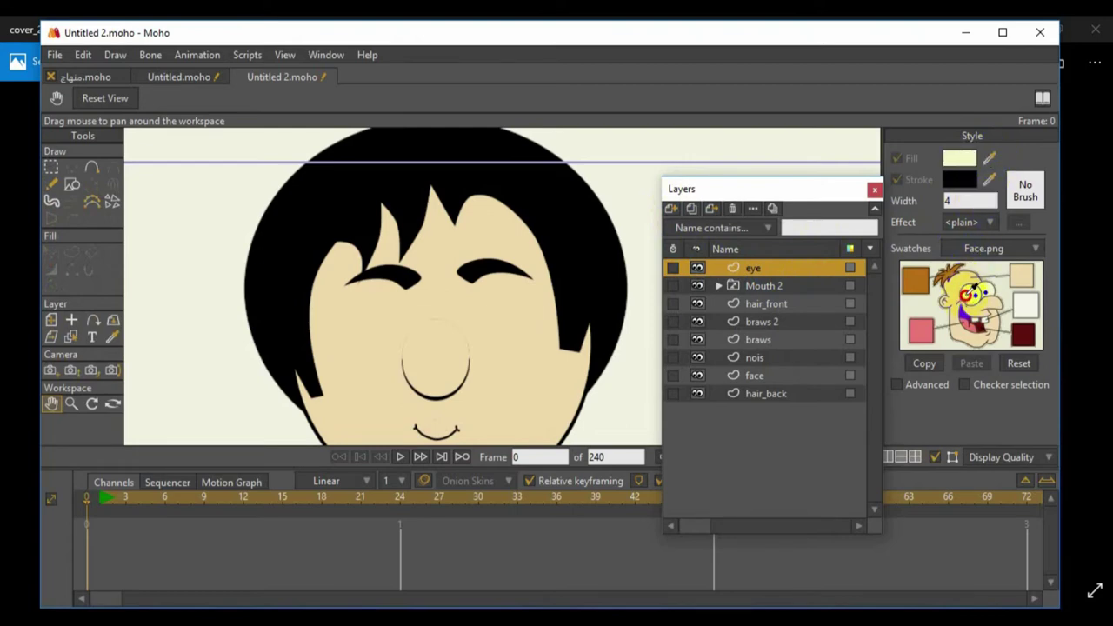
pyautogui.click(72, 184)
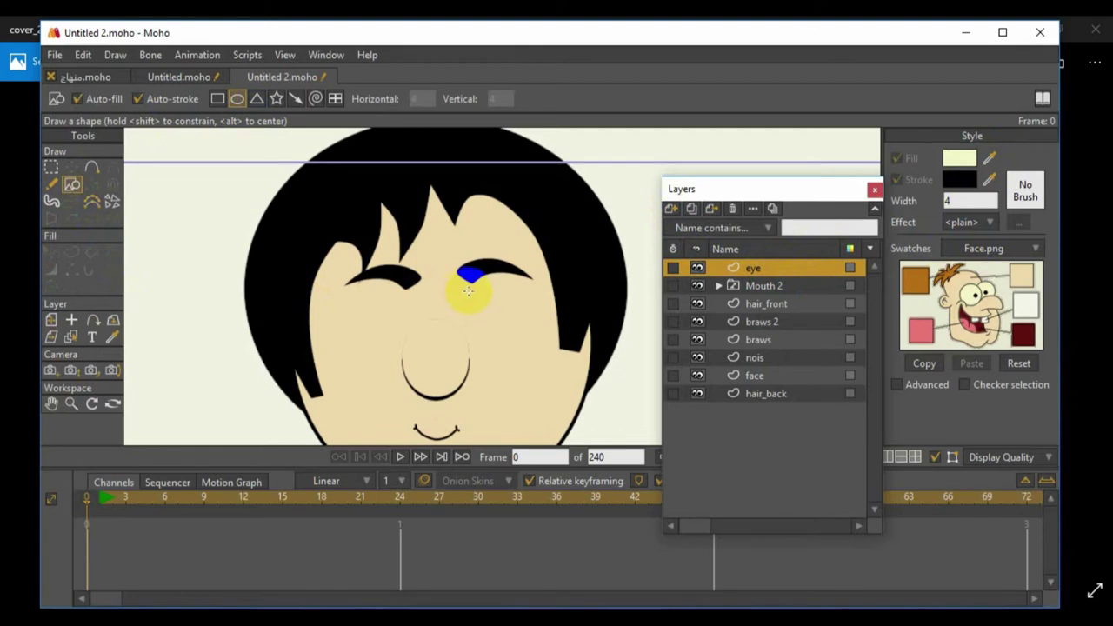
pyautogui.moveTo(461, 286); pyautogui.dragTo(537, 340)
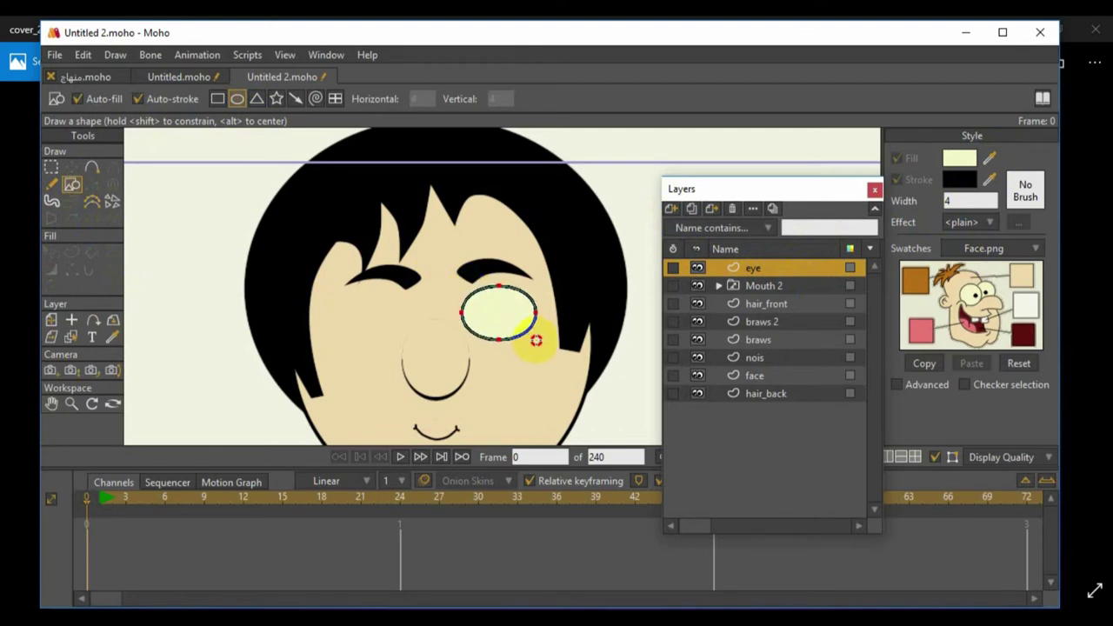
# Make the eye oval slightly taller and shift it slightly up and to the left, closer under the eyebrow.
pyautogui.click(71, 166)
pyautogui.click(174, 299)
pyautogui.click(502, 322)
pyautogui.doubleClick(500, 322)
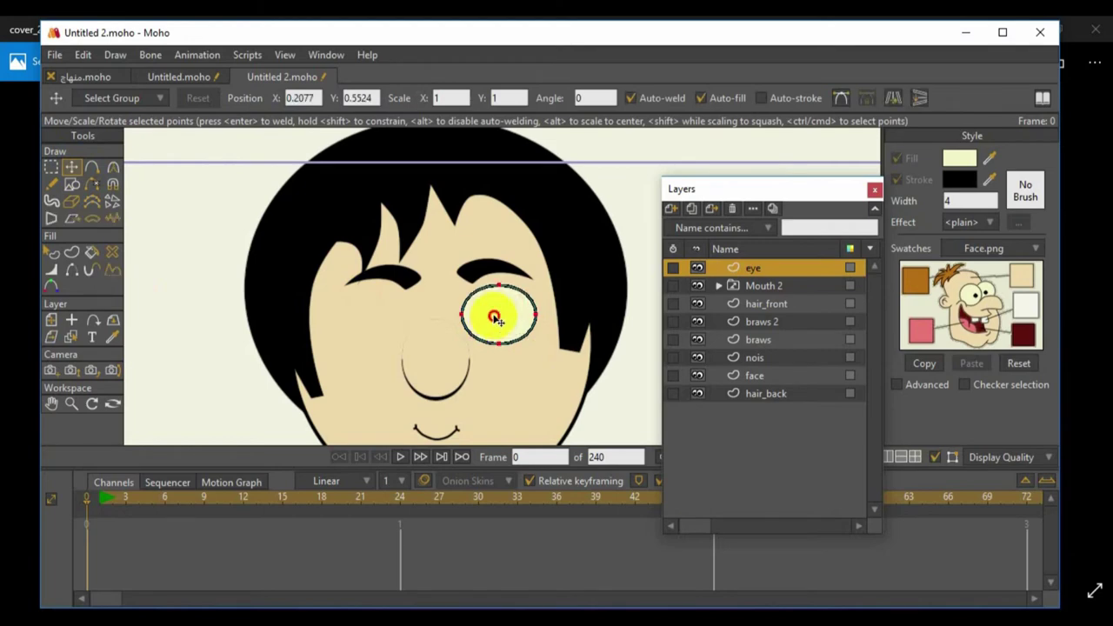
pyautogui.click(181, 353)
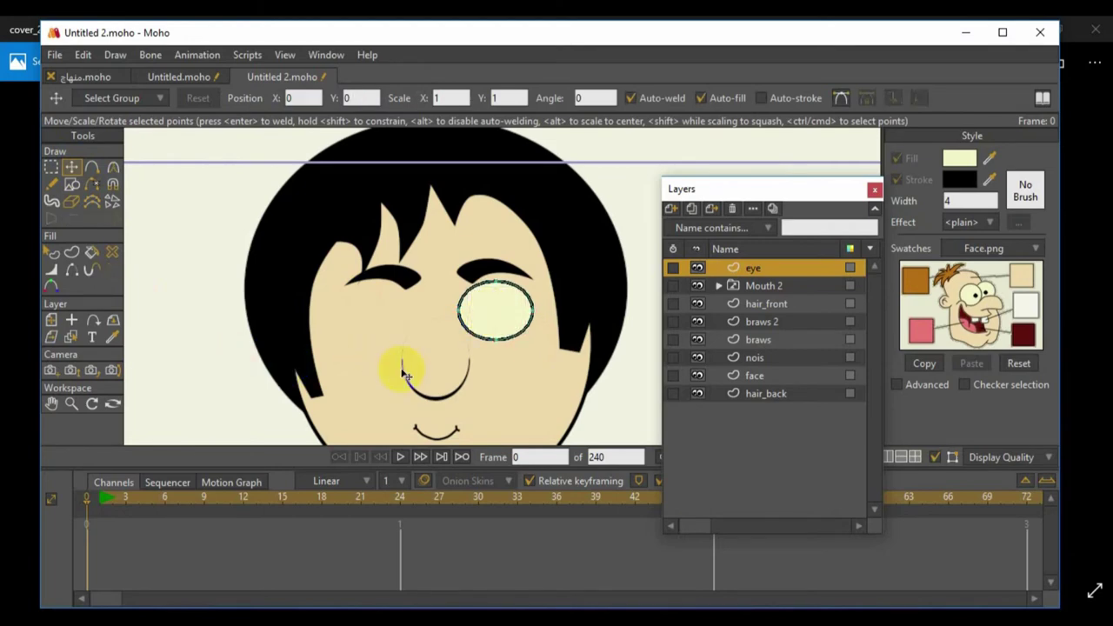
# Add a vector layer named pip above the eye layer and set the fill colour to black.
pyautogui.click(670, 209)
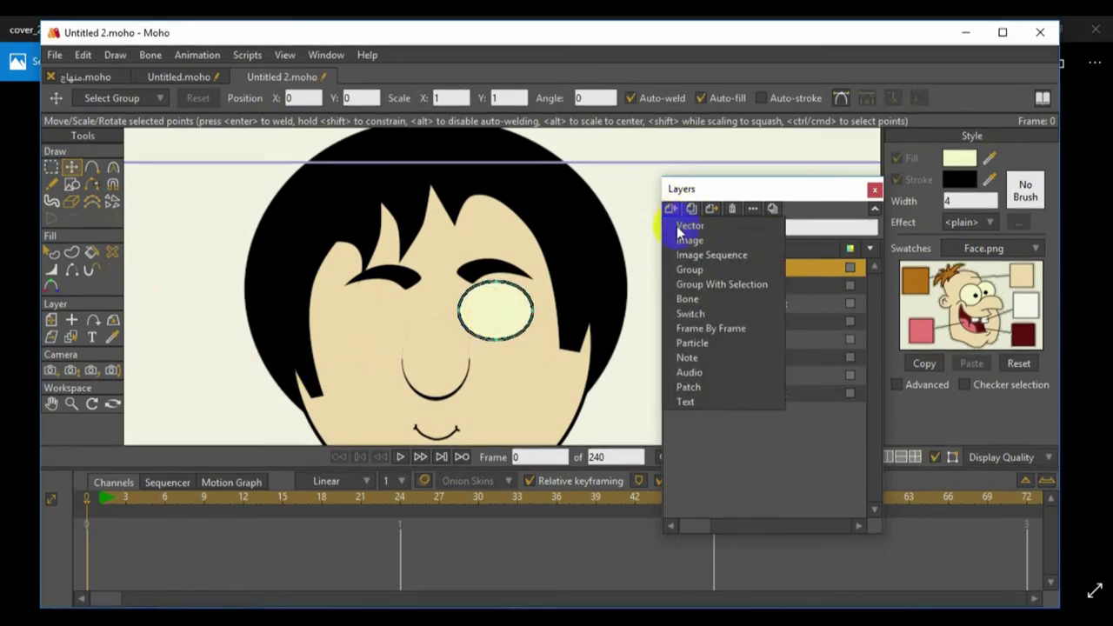
pyautogui.click(676, 218)
pyautogui.doubleClick(740, 268)
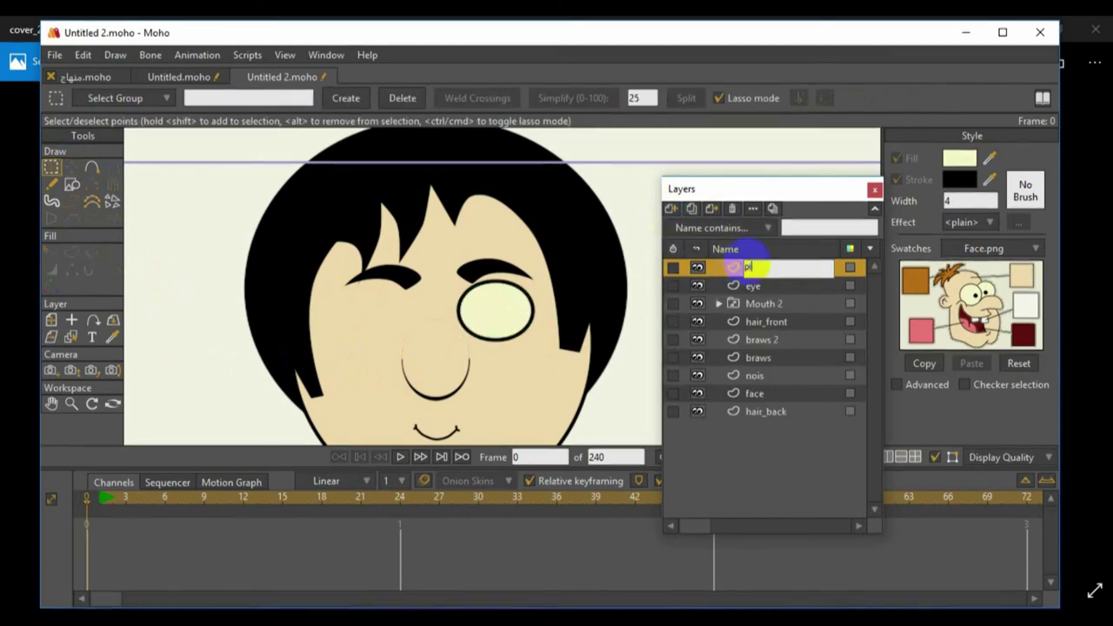
pyautogui.write('pip')
pyautogui.press('Return')
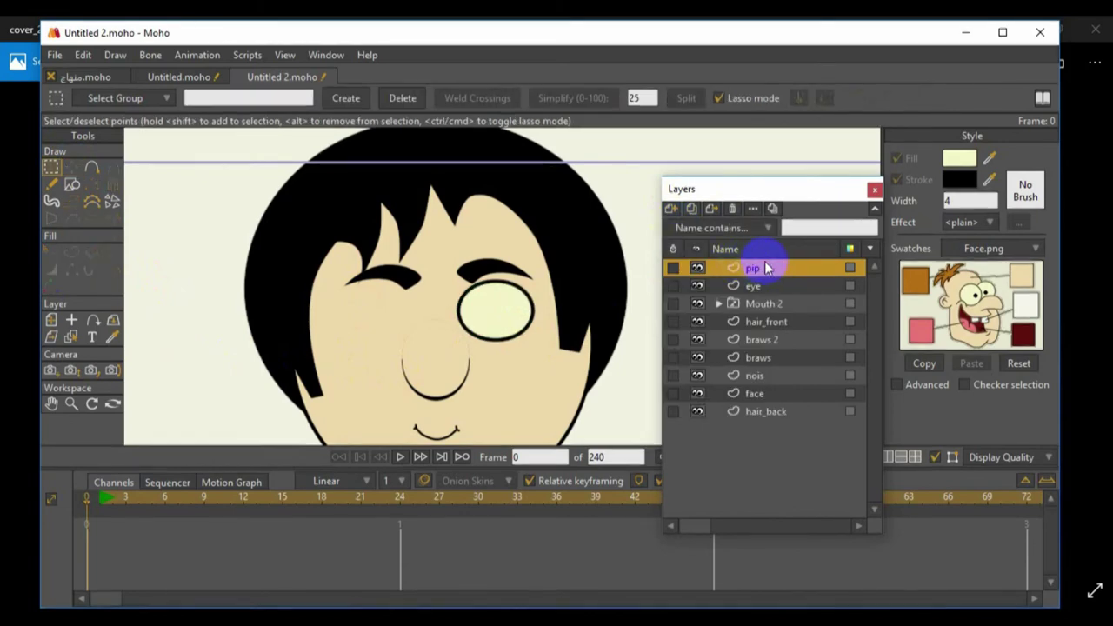
pyautogui.click(989, 155)
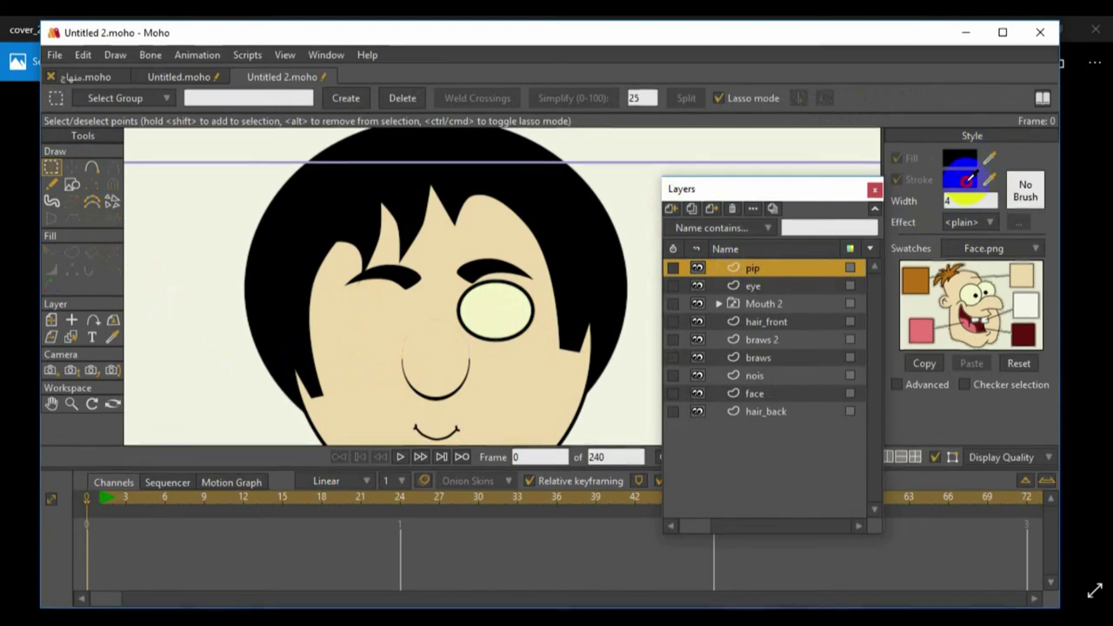
# Draw a black, strokeless oval pupil in the centre of the pale eye oval on the pip layer.
pyautogui.click(72, 185)
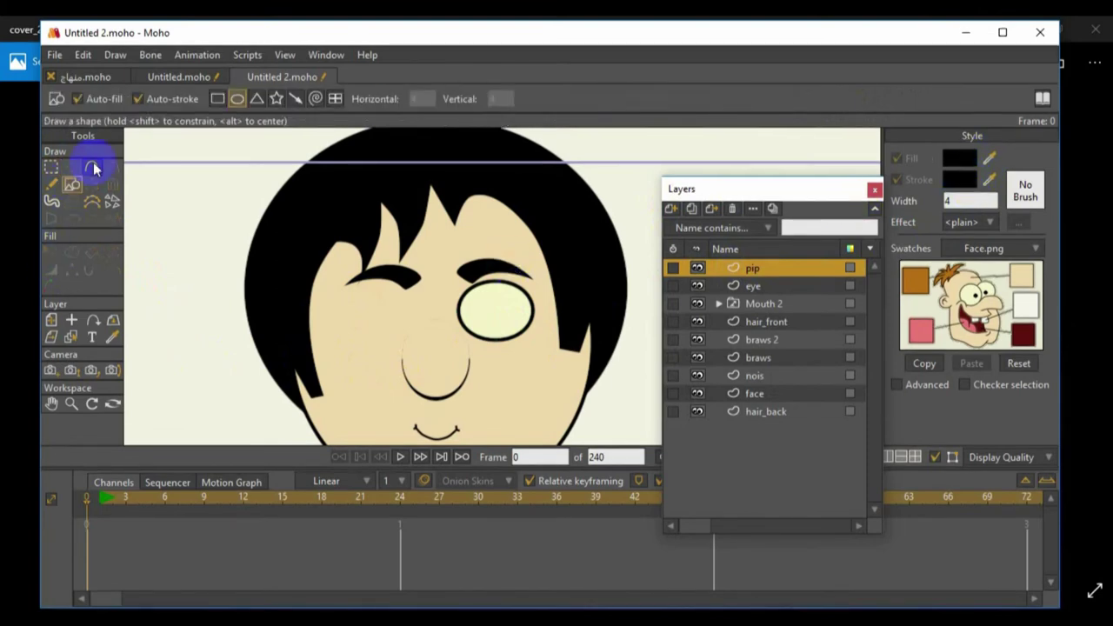
pyautogui.click(138, 98)
pyautogui.moveTo(401, 272)
pyautogui.mouseDown()
pyautogui.moveTo(510, 313)
pyautogui.moveTo(517, 331)
pyautogui.mouseUp()
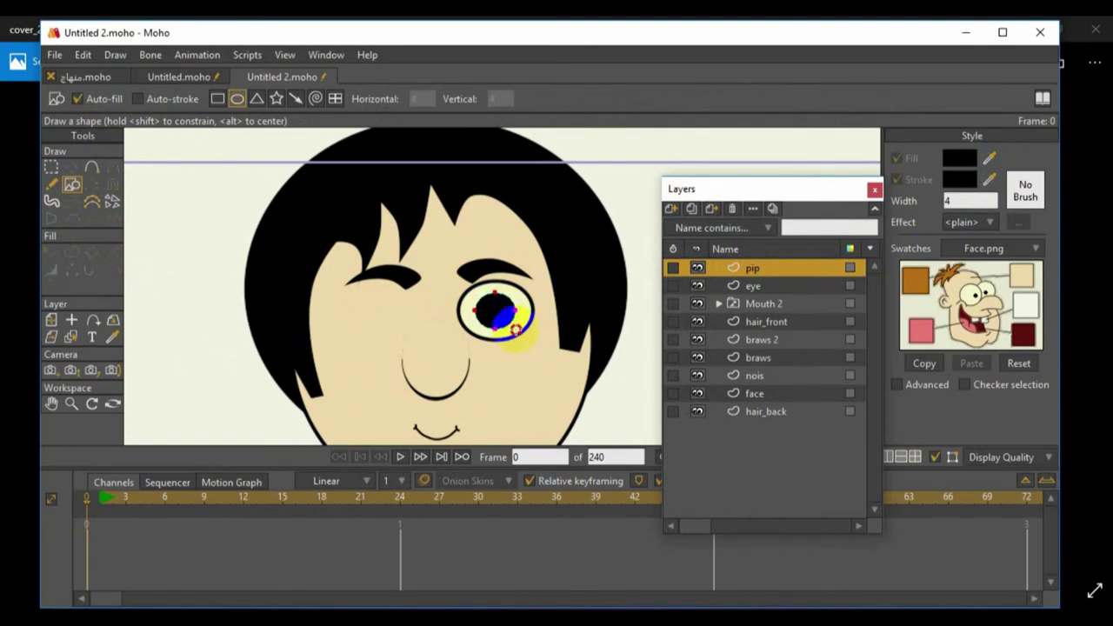
pyautogui.click(410, 316)
pyautogui.click(71, 167)
pyautogui.click(157, 209)
# Set the fill to the white swatch and add a small round highlight in the upper part of the pupil.
pyautogui.click(71, 185)
pyautogui.click(958, 199)
pyautogui.click(1026, 304)
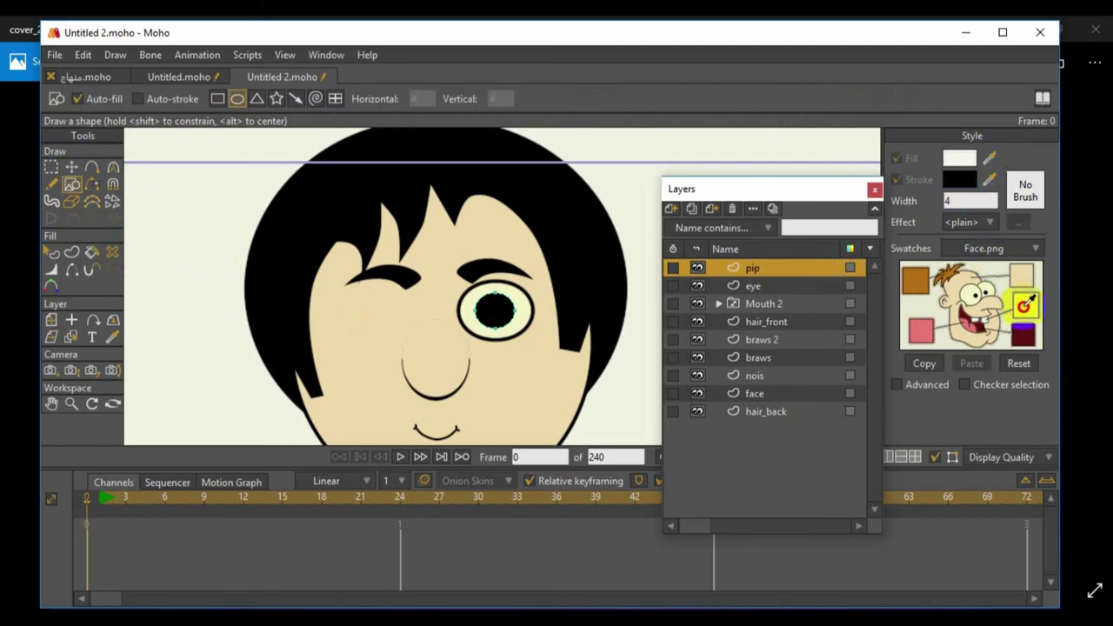
pyautogui.scroll(2, 438, 308)
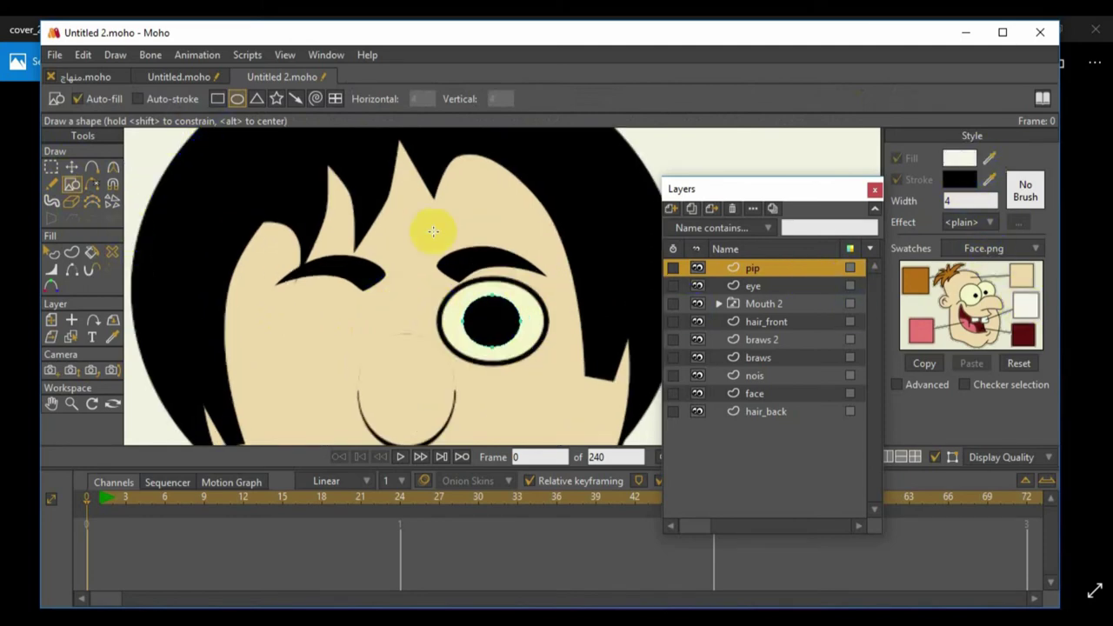
pyautogui.click(443, 310)
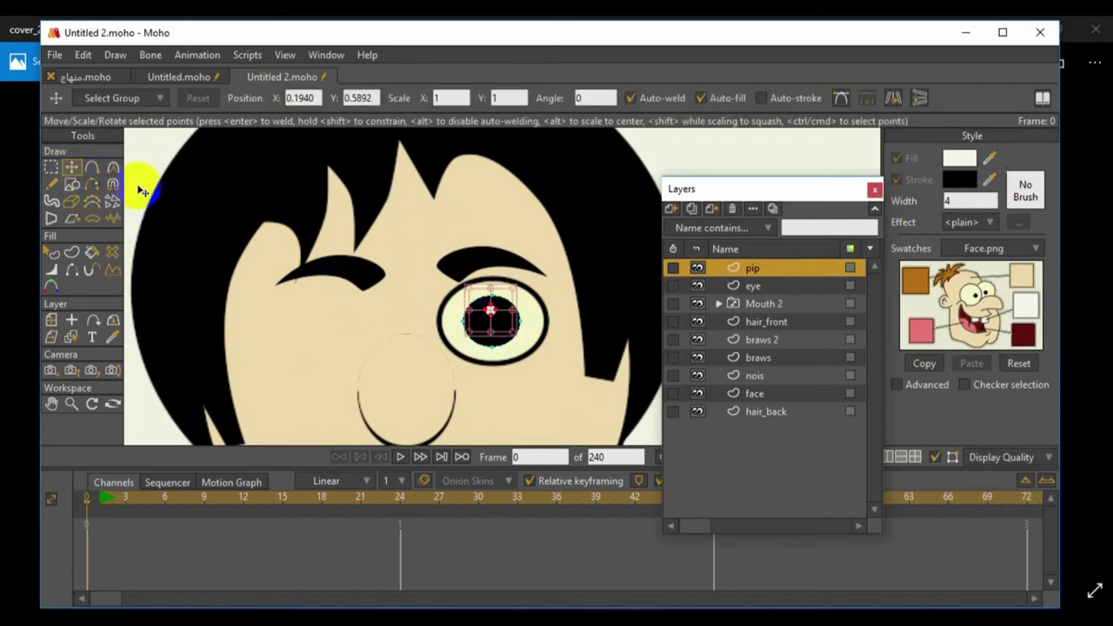
pyautogui.click(182, 196)
pyautogui.scroll(-4, 186, 224)
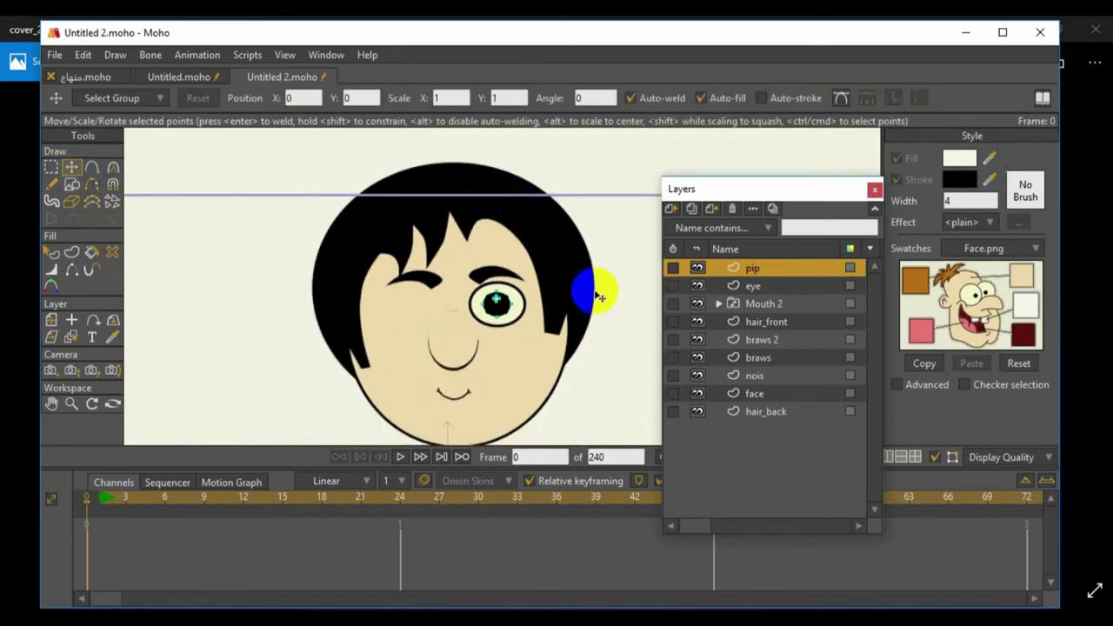
# Group the pip and eye layers together, name the group eye and collapse it.
pyautogui.keyDown('ctrl'); pyautogui.click(753, 287); pyautogui.keyUp('ctrl')
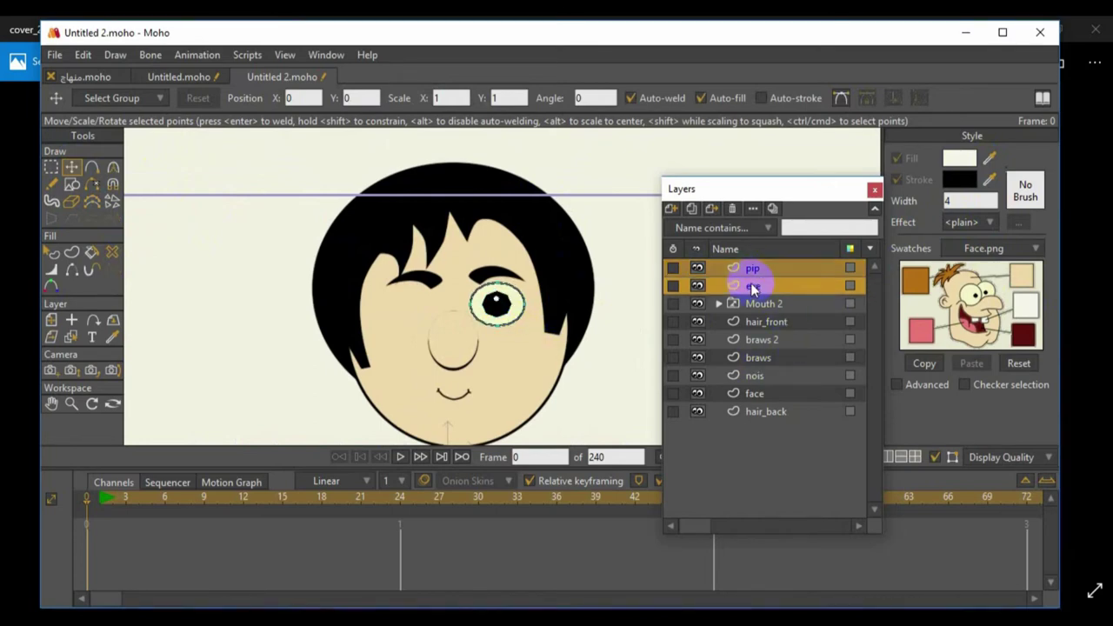
pyautogui.rightClick(753, 287)
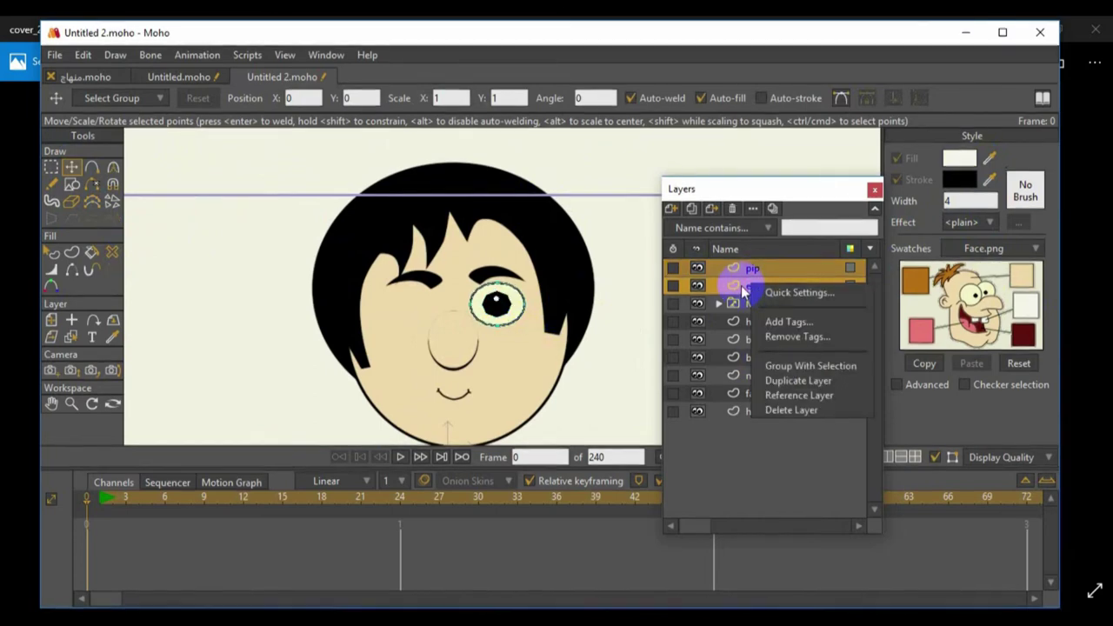
pyautogui.click(795, 370)
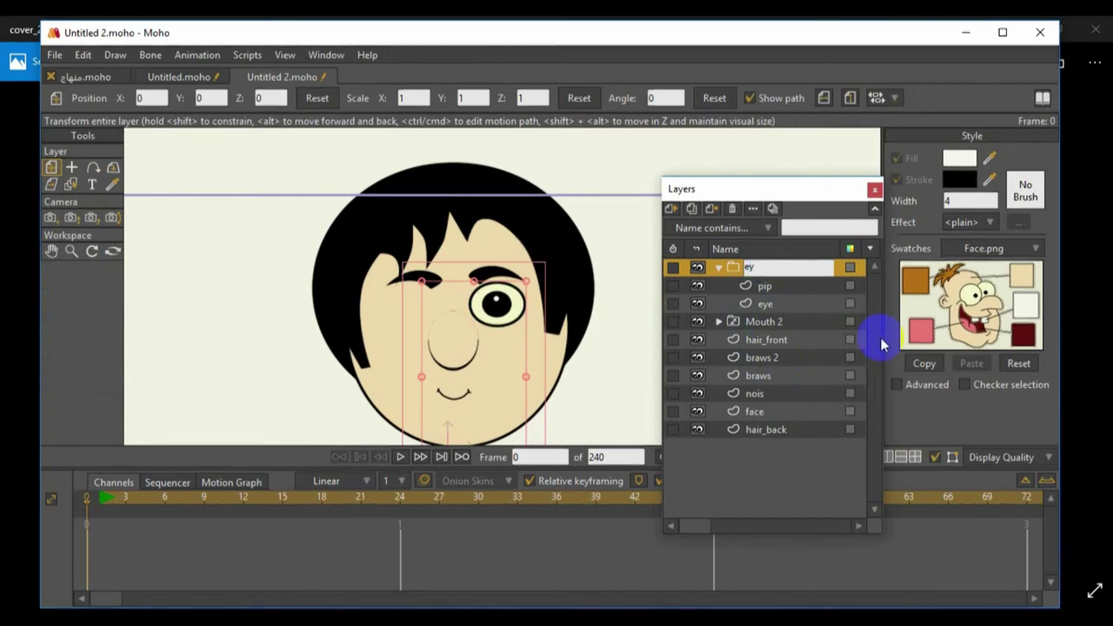
pyautogui.press('Return')
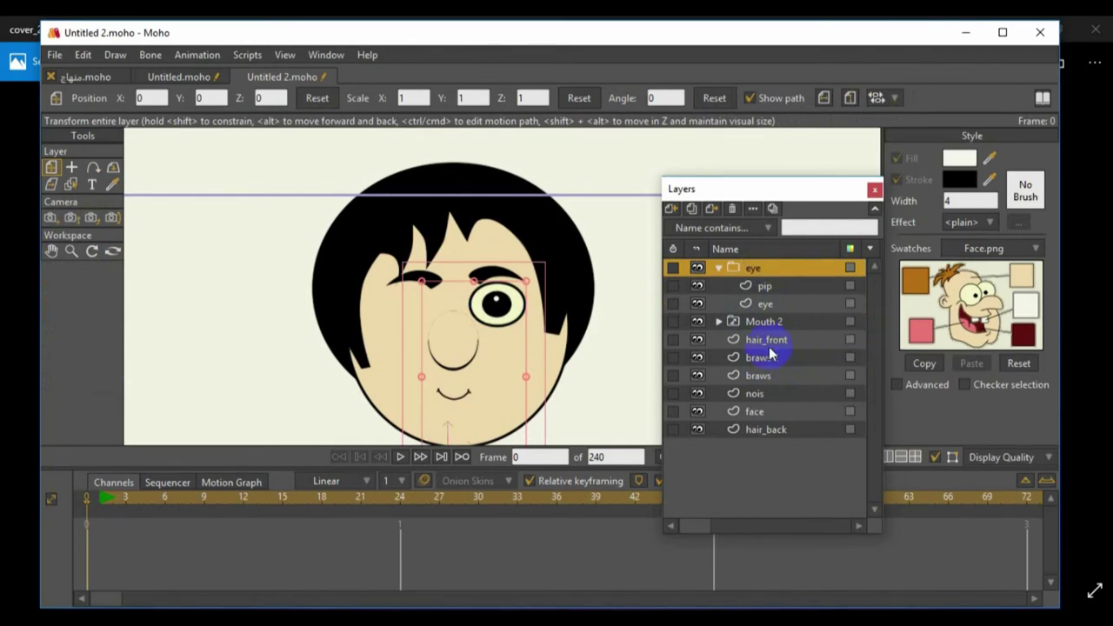
pyautogui.click(719, 268)
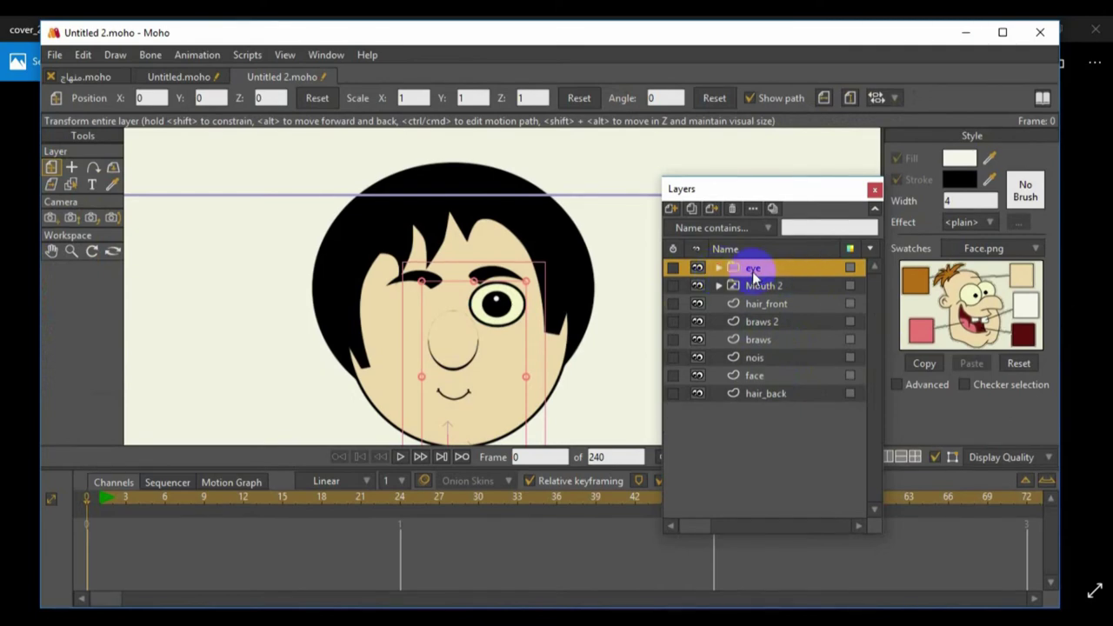
# Set the eye group's origin at the pupil's centre, about X 0.21, Y 0.57.
pyautogui.click(71, 167)
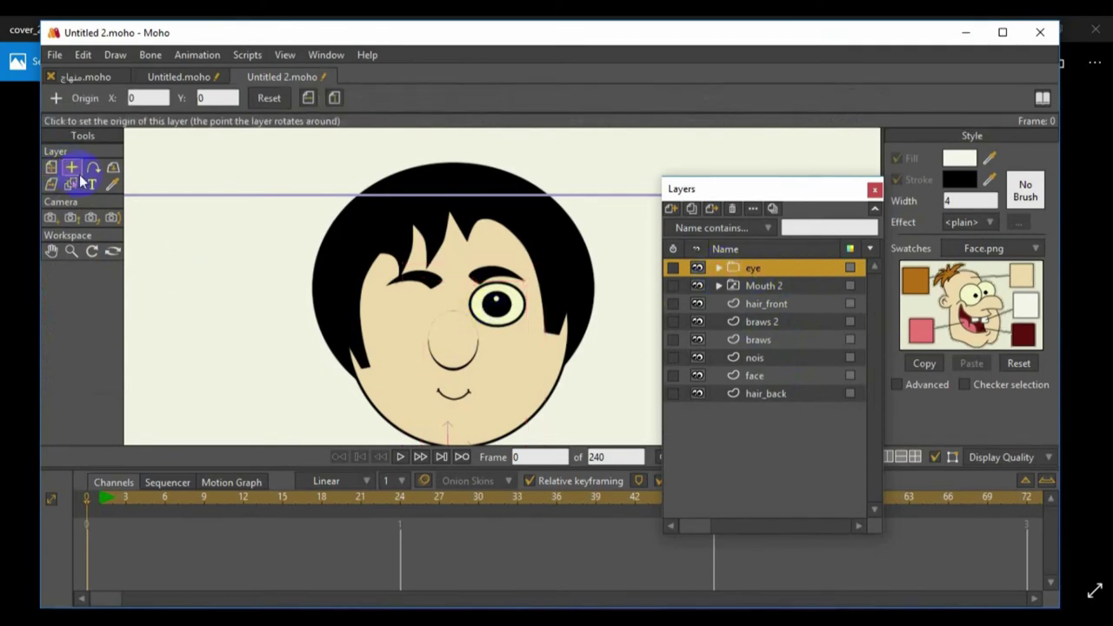
pyautogui.click(497, 304)
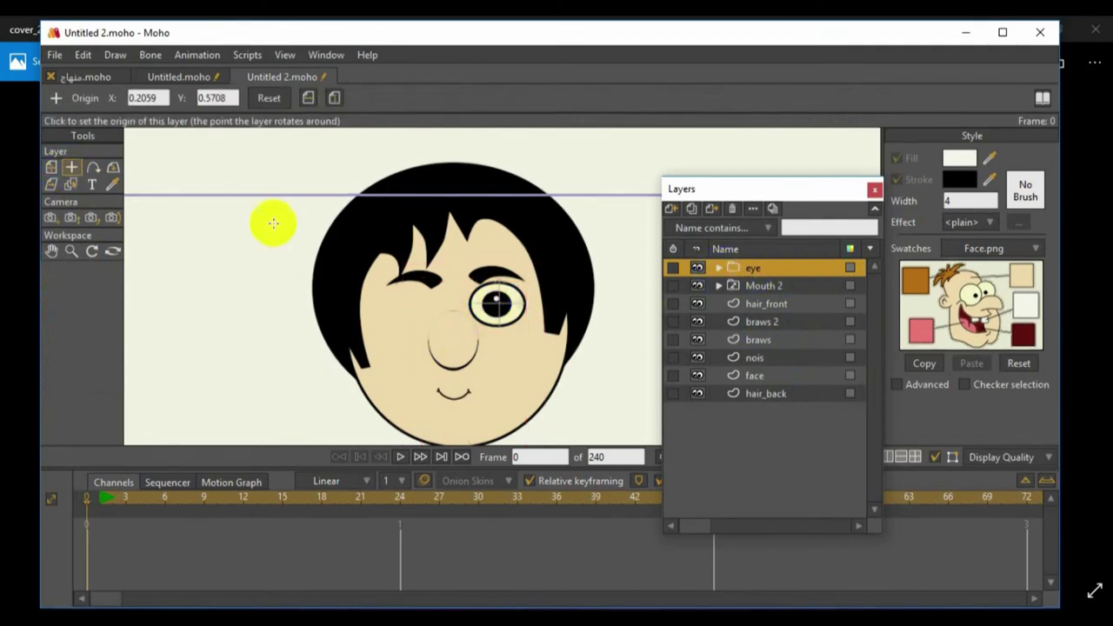
pyautogui.click(52, 167)
# Set the eye group's Group Mask to Hide all in its layer settings.
pyautogui.click(743, 269)
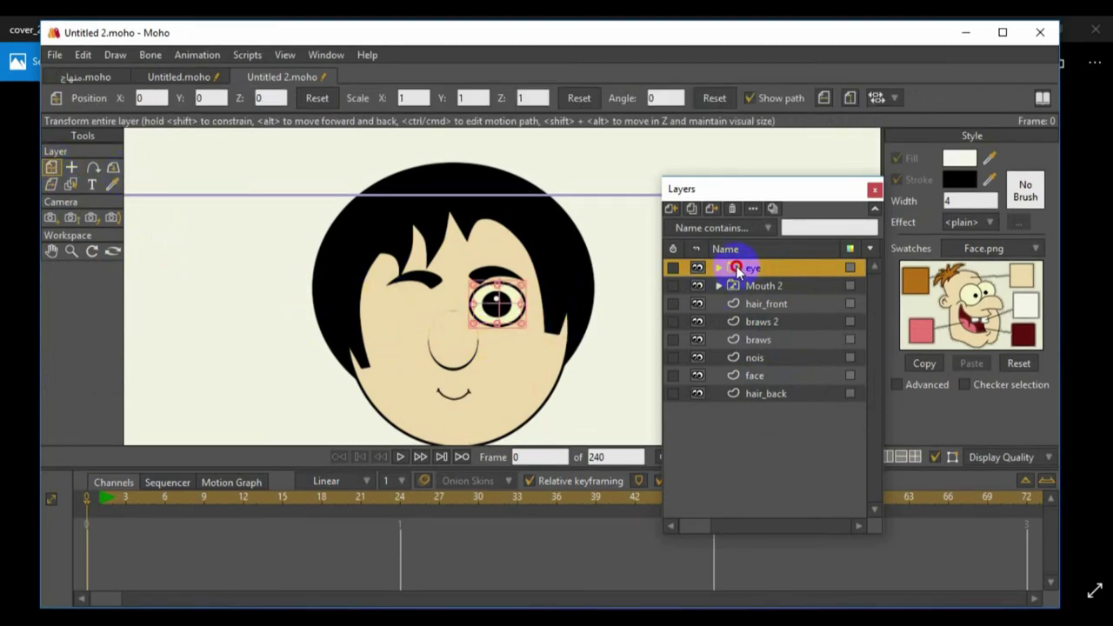
pyautogui.doubleClick(737, 270)
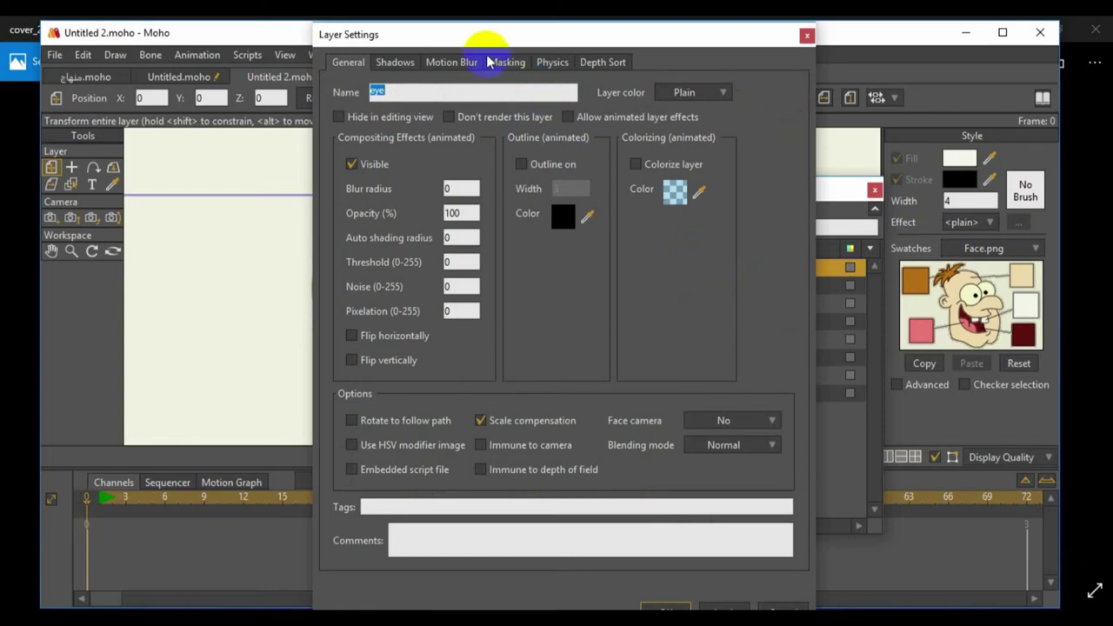
pyautogui.moveTo(527, 34); pyautogui.dragTo(771, 103)
pyautogui.click(760, 122)
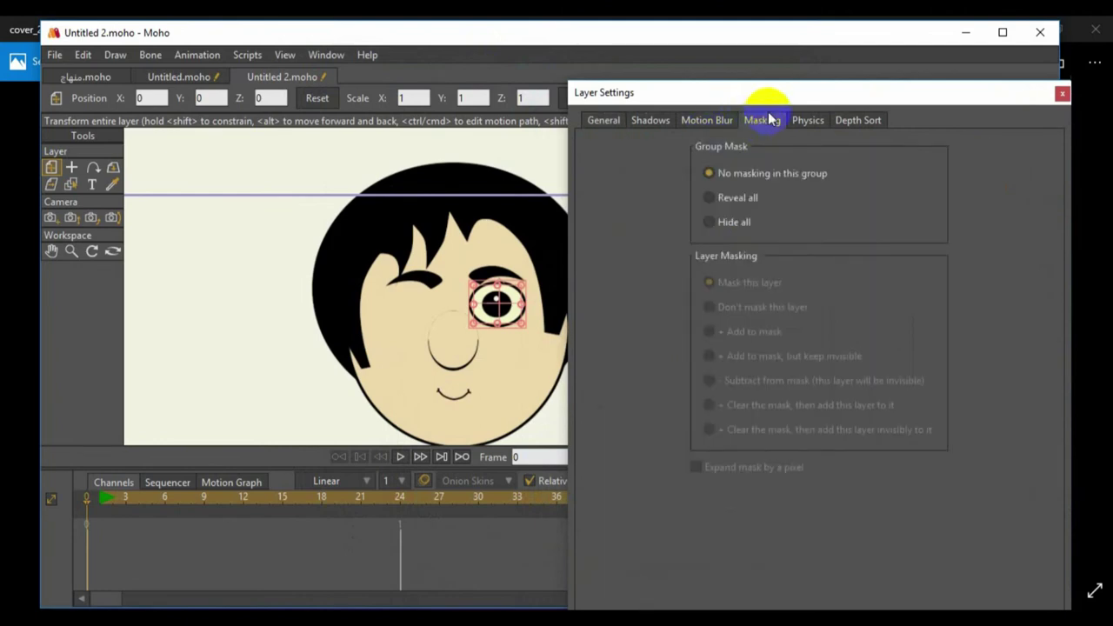
pyautogui.moveTo(783, 101); pyautogui.dragTo(784, 61)
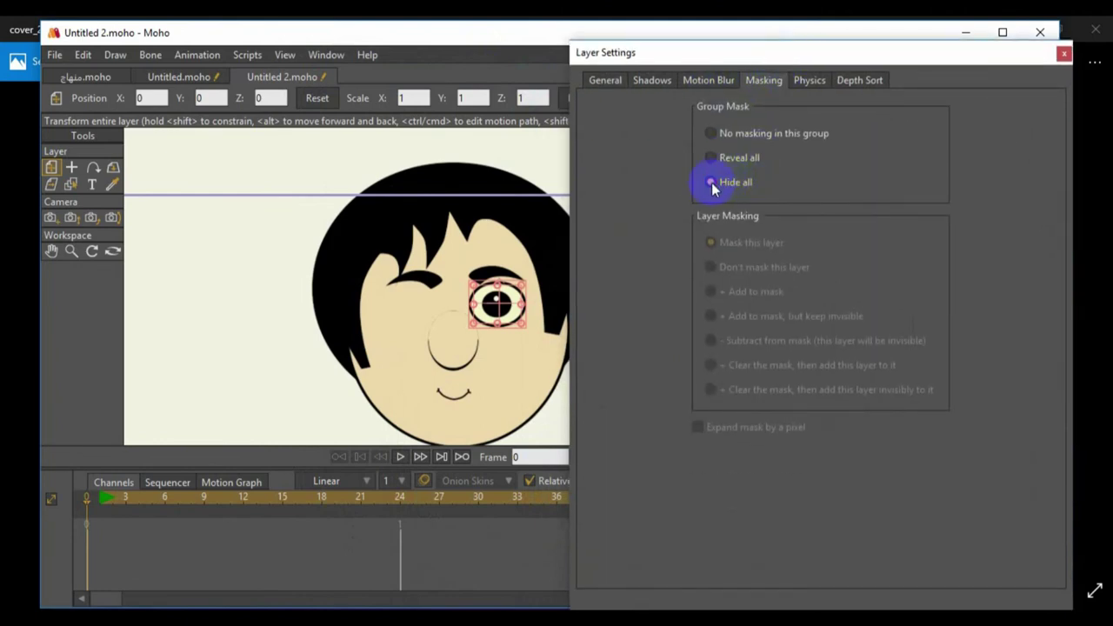
pyautogui.moveTo(793, 49); pyautogui.dragTo(786, 16)
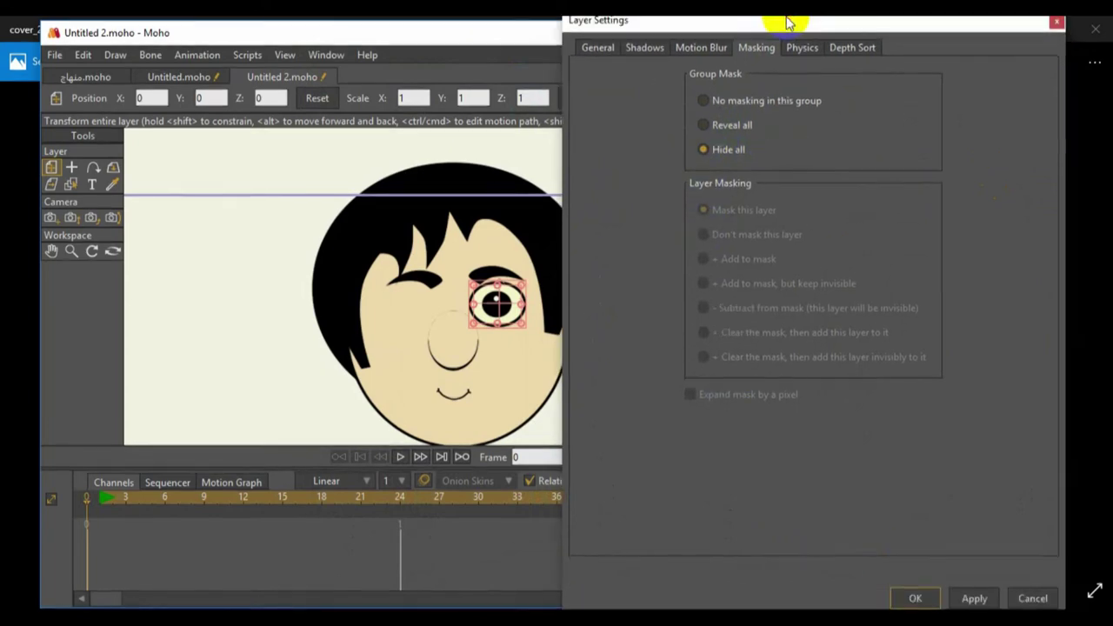
pyautogui.click(915, 598)
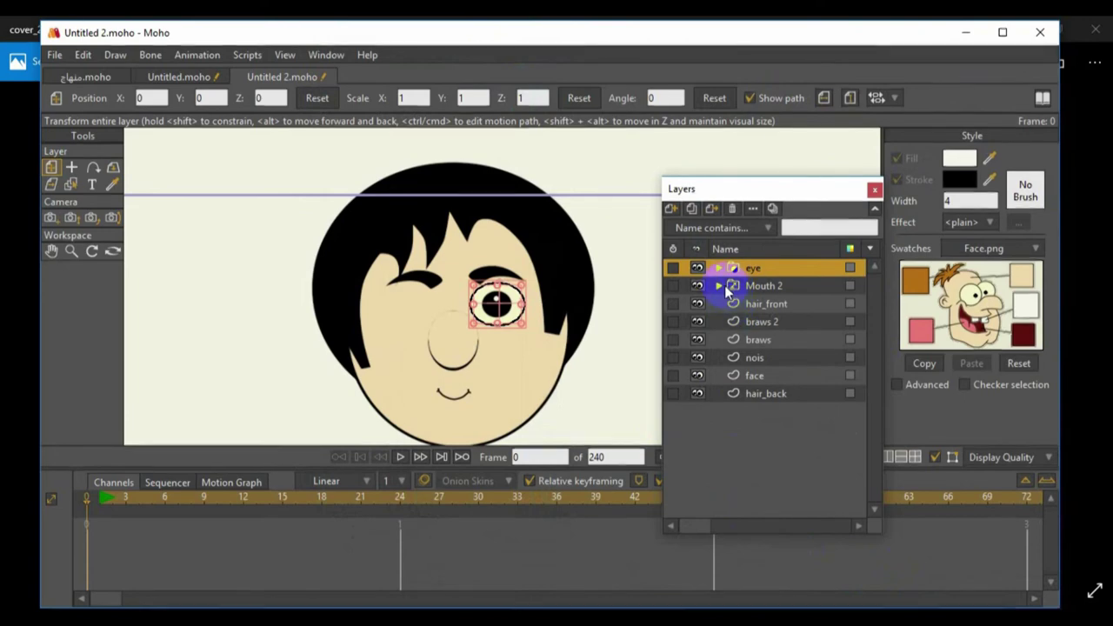
# Shift the top point of the eye oval slightly up and to the left, to about X 0.18, Y 0.66.
pyautogui.scroll(5, 541, 315)
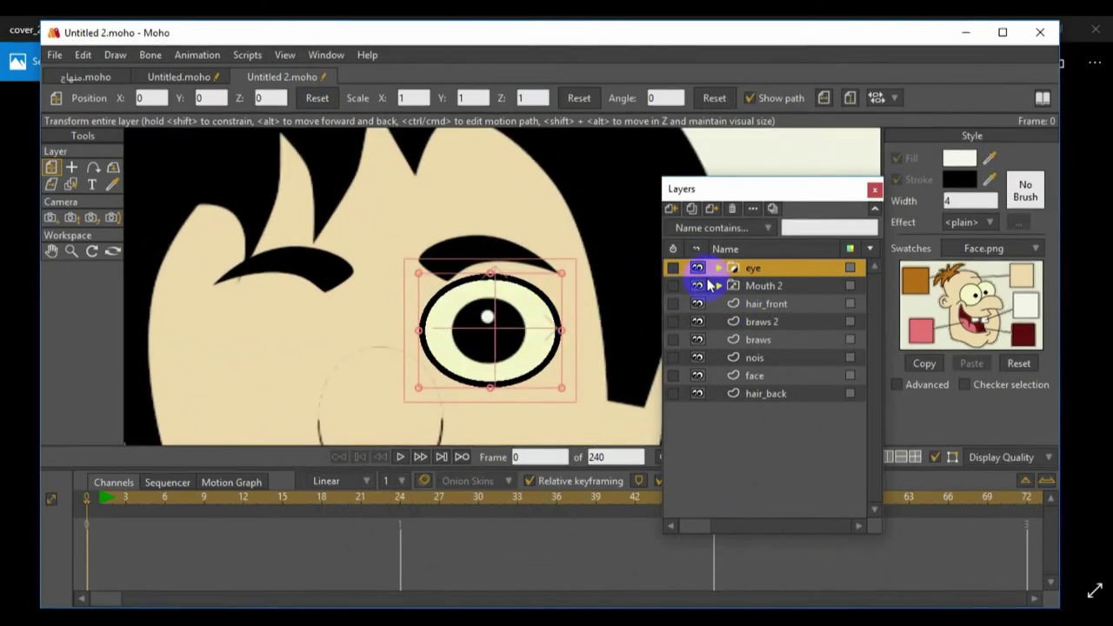
pyautogui.click(719, 268)
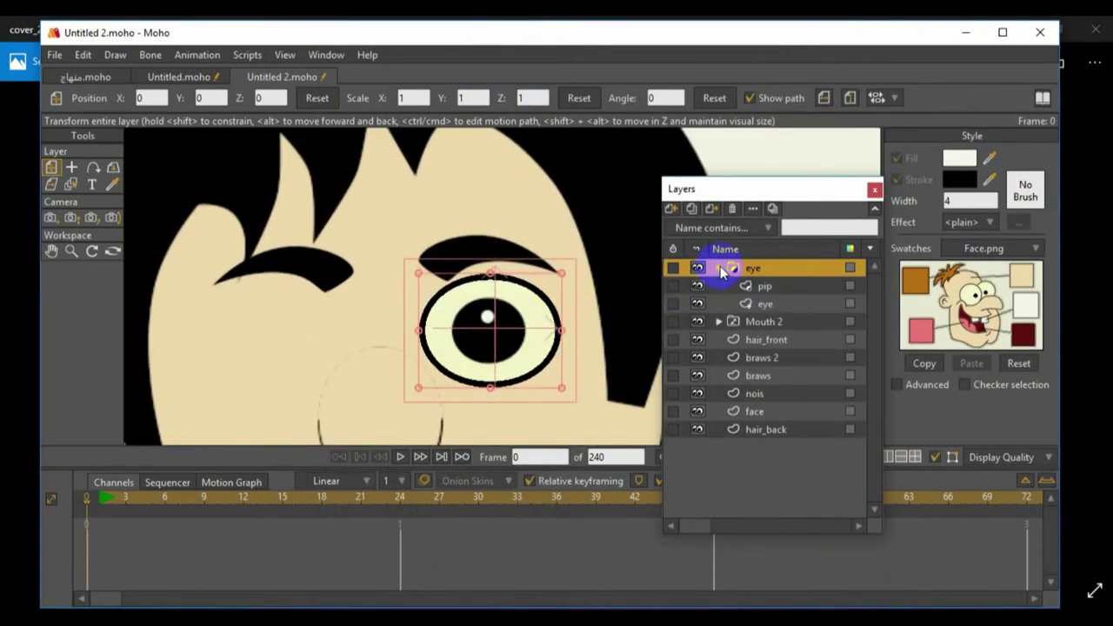
pyautogui.click(764, 306)
pyautogui.click(71, 168)
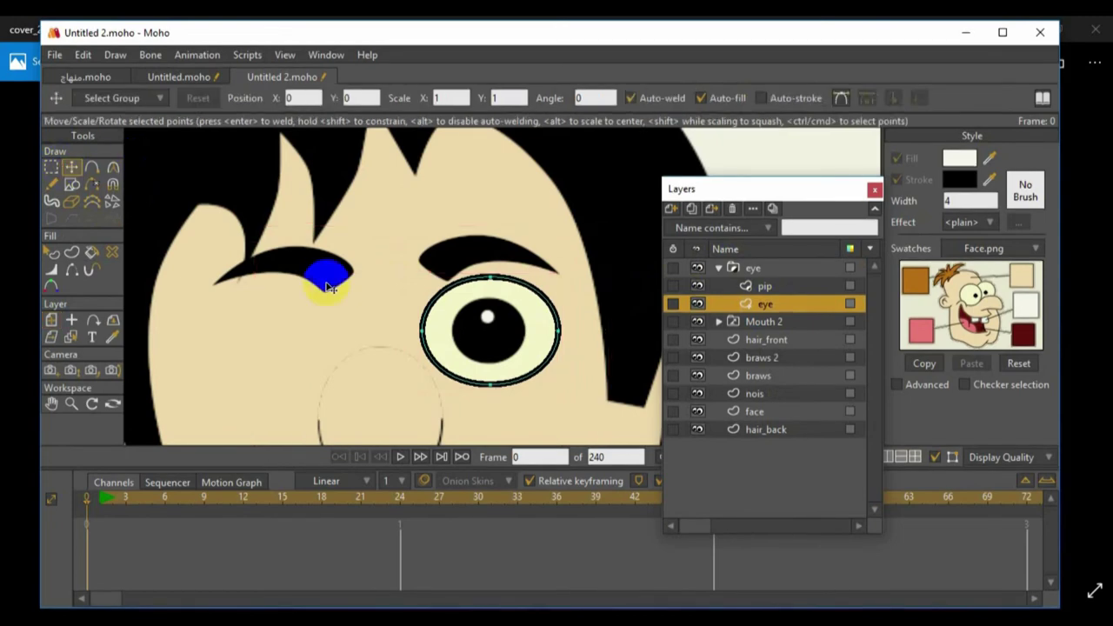
pyautogui.moveTo(488, 278)
pyautogui.mouseDown()
pyautogui.moveTo(485, 368)
pyautogui.moveTo(481, 283)
pyautogui.mouseUp()
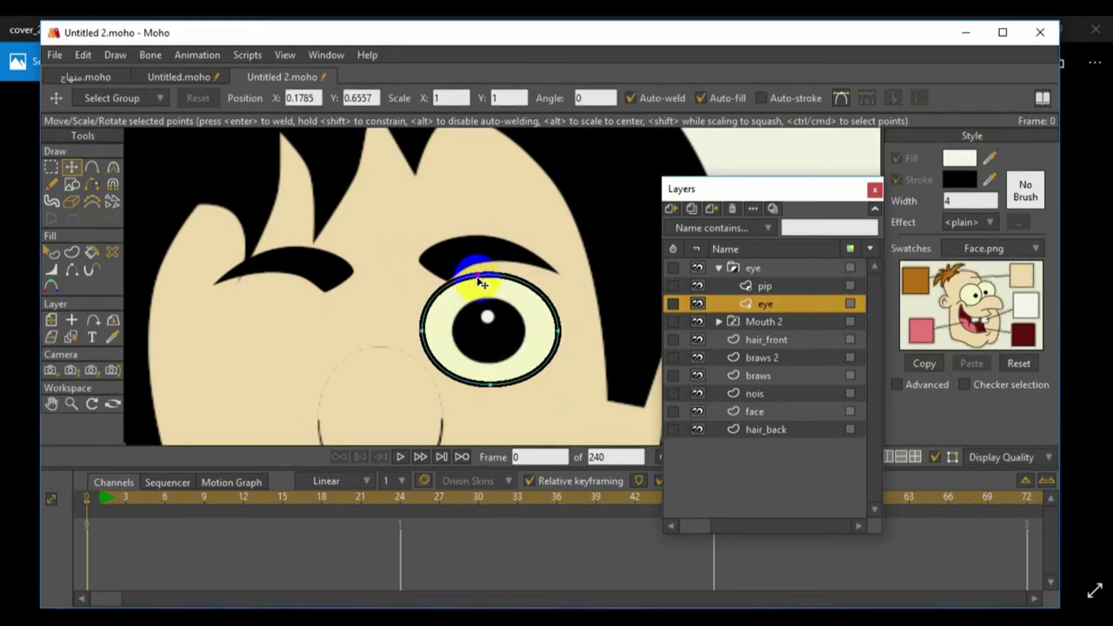
# Set the eye layer inside the group to Add to mask with Exclude strokes enabled.
pyautogui.doubleClick(765, 306)
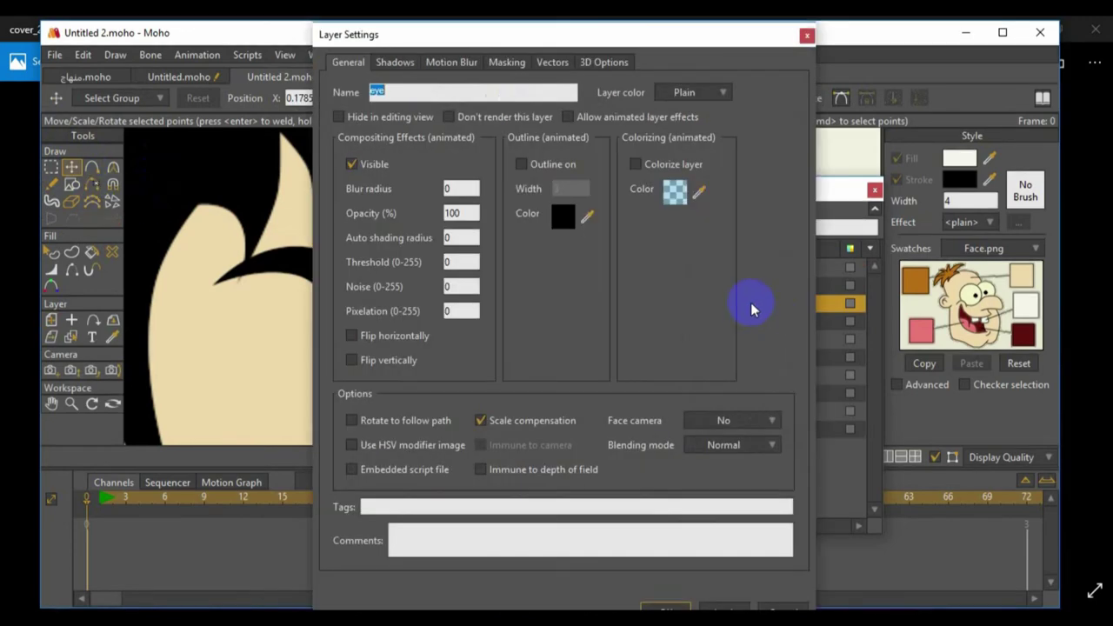
pyautogui.click(508, 62)
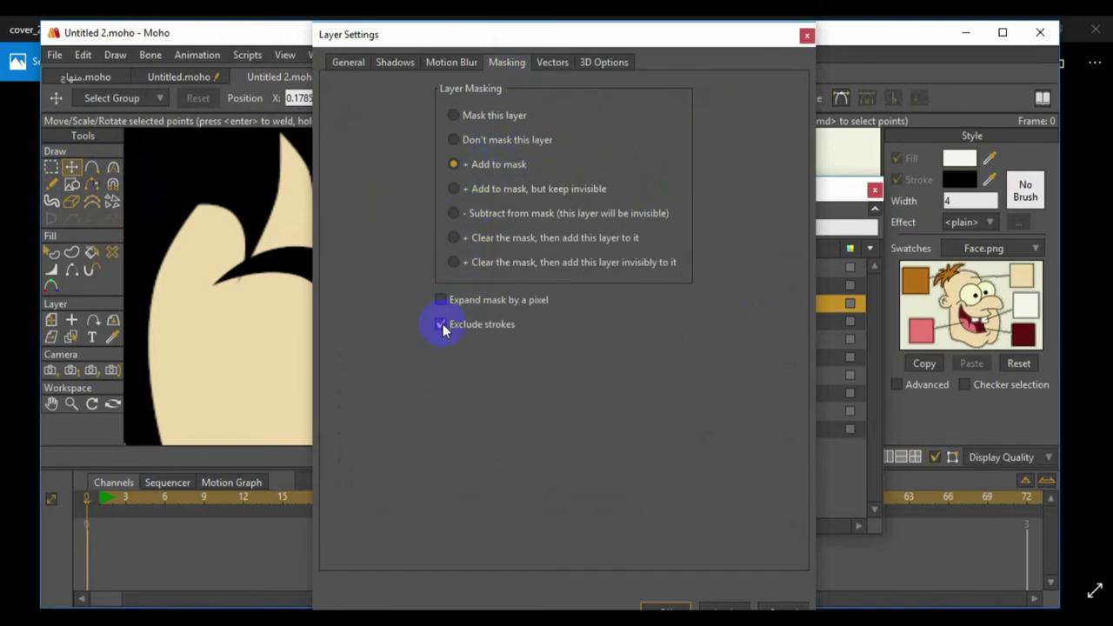
pyautogui.click(666, 608)
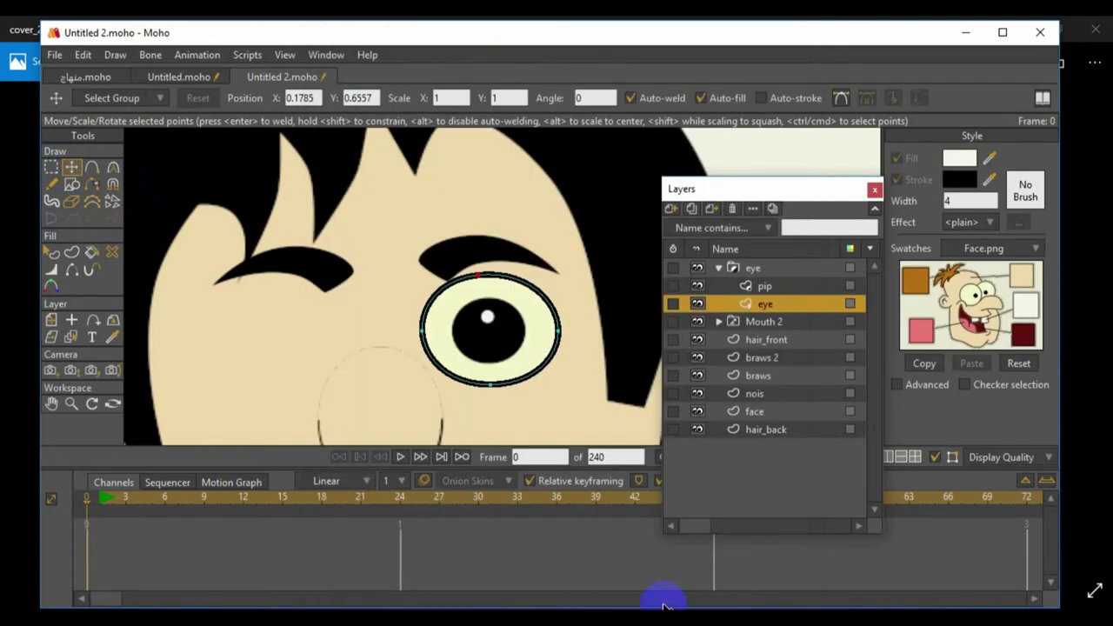
# Collapse the eye group and duplicate it with its contents.
pyautogui.scroll(-2, 440, 344)
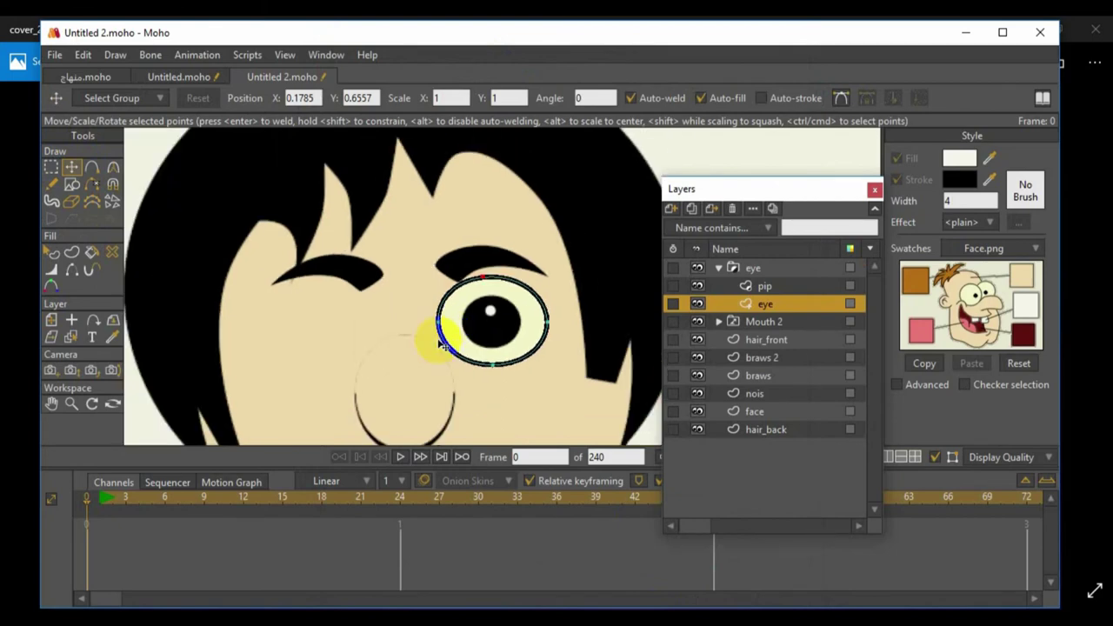
pyautogui.click(719, 270)
pyautogui.click(748, 269)
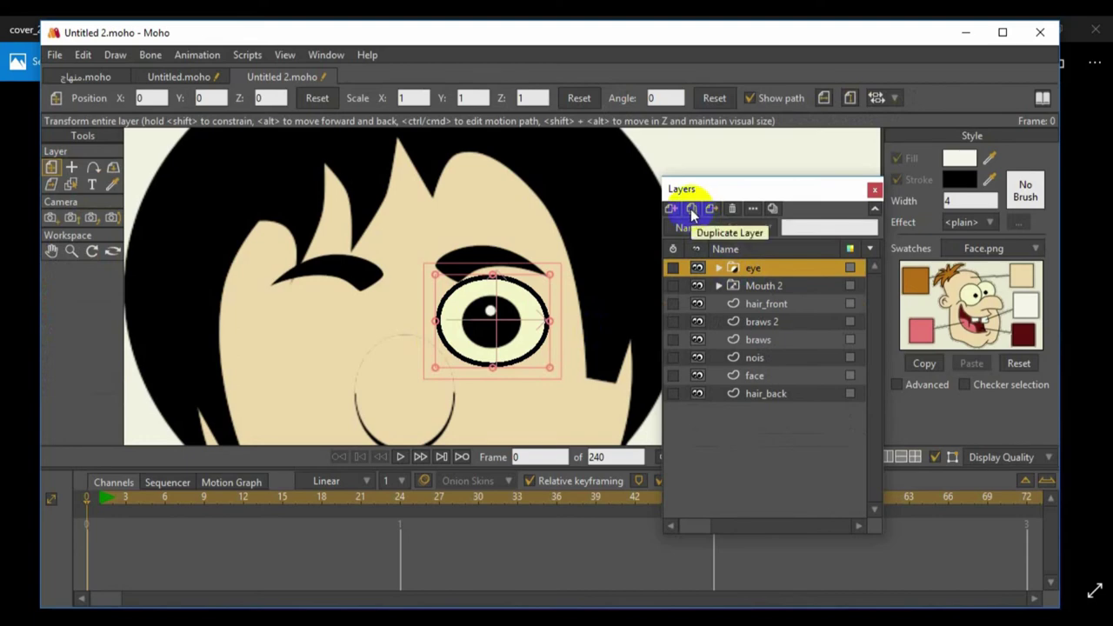
pyautogui.click(692, 212)
# Rename the original eye group as L_eye.
pyautogui.click(735, 269)
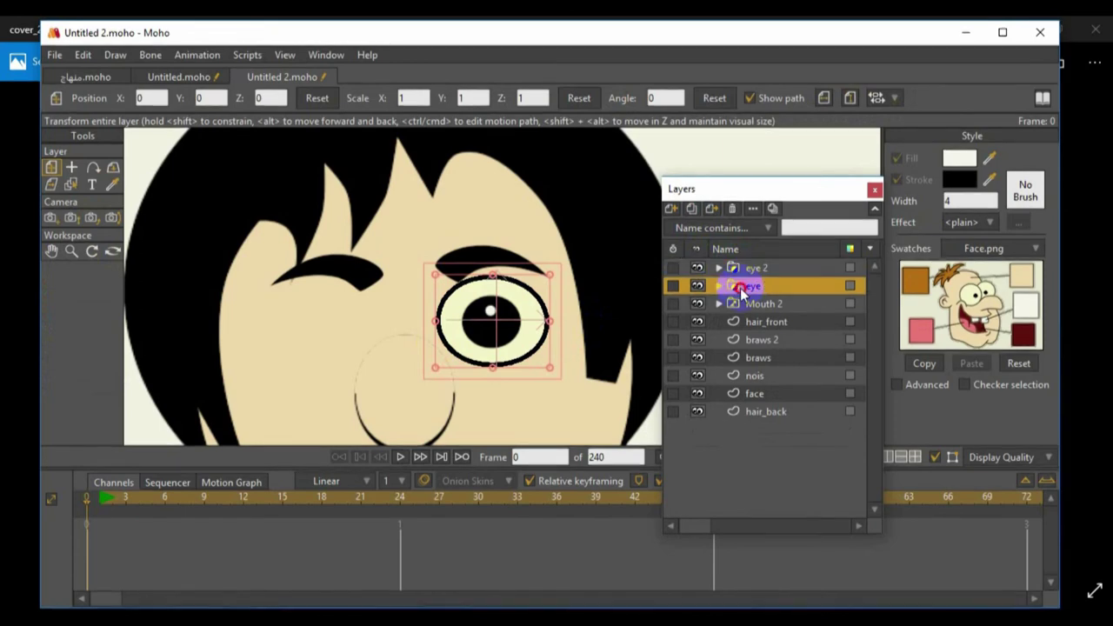
pyautogui.doubleClick(741, 288)
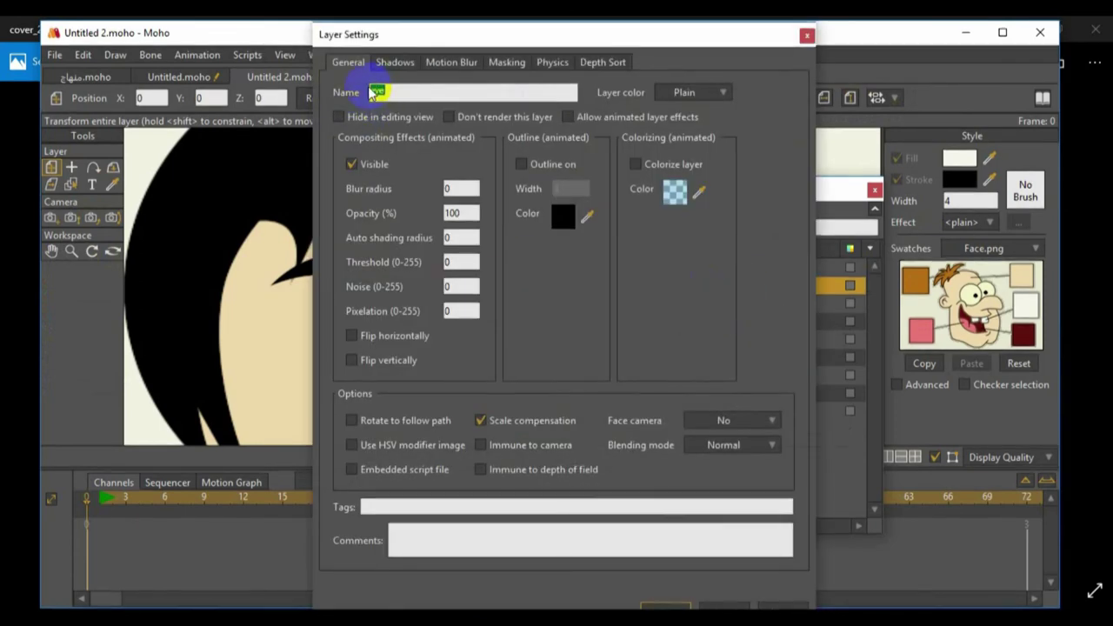
pyautogui.write('Laye')
pyautogui.write('e')
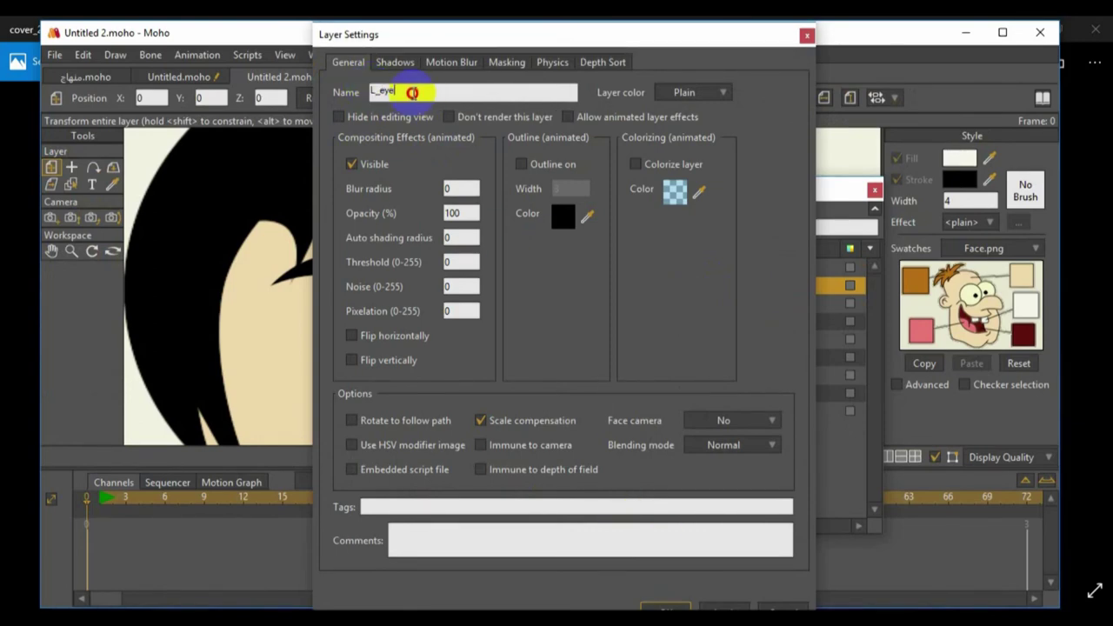
pyautogui.click(667, 608)
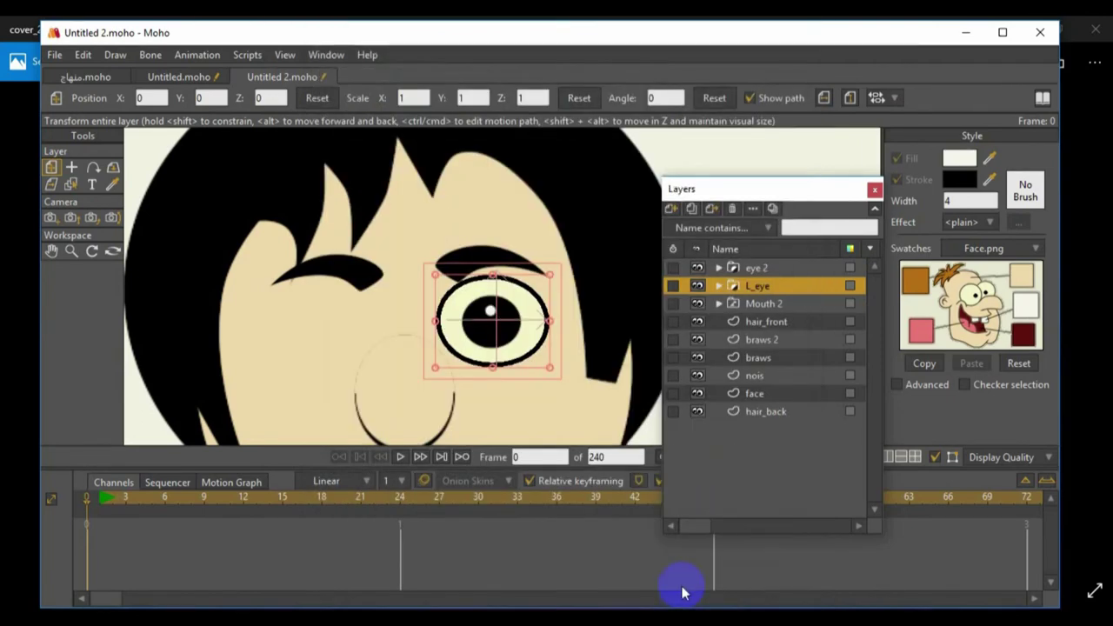
# Rename the duplicated eye group as R_eye.
pyautogui.doubleClick(754, 269)
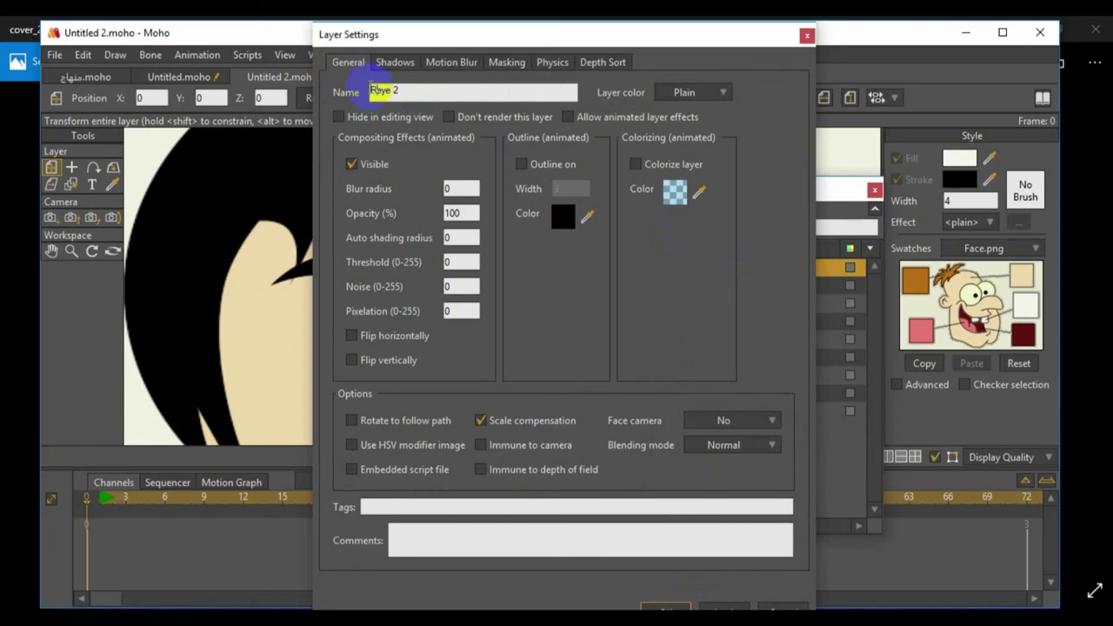
pyautogui.click(418, 89)
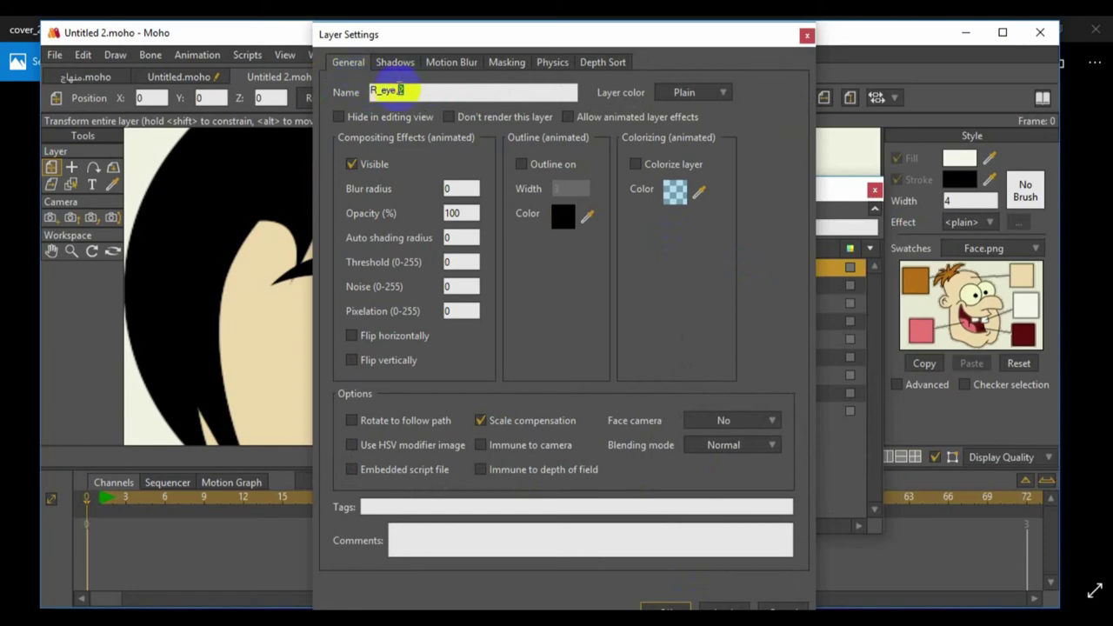
pyautogui.press('Return')
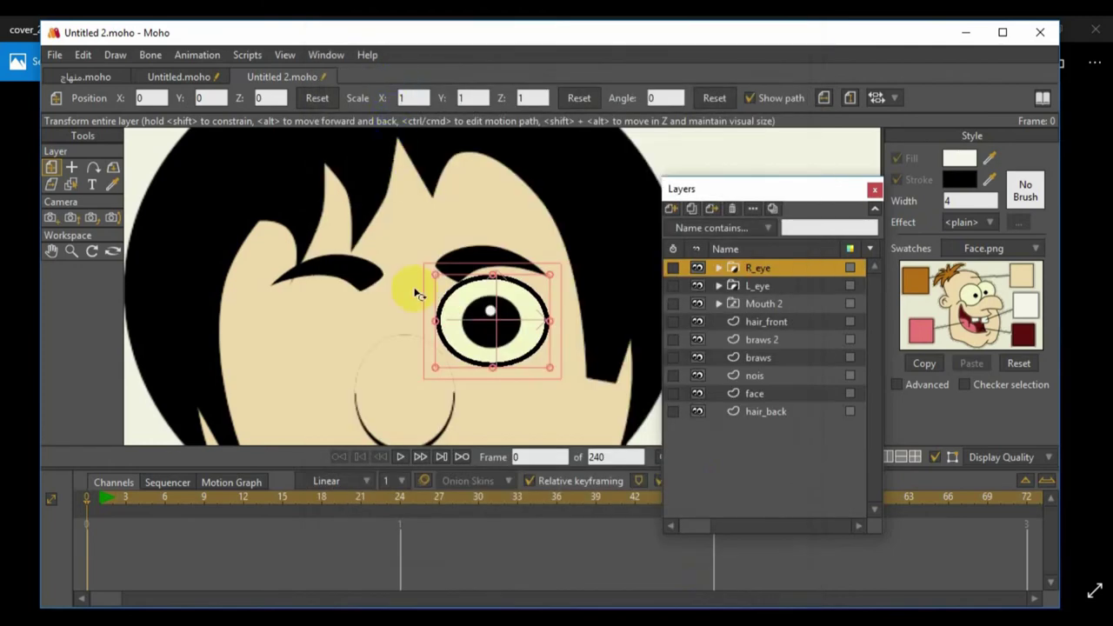
# Move the R_eye group across the face so it sits beneath the opposite eyebrow, level with L_eye.
pyautogui.scroll(-3, 398, 286)
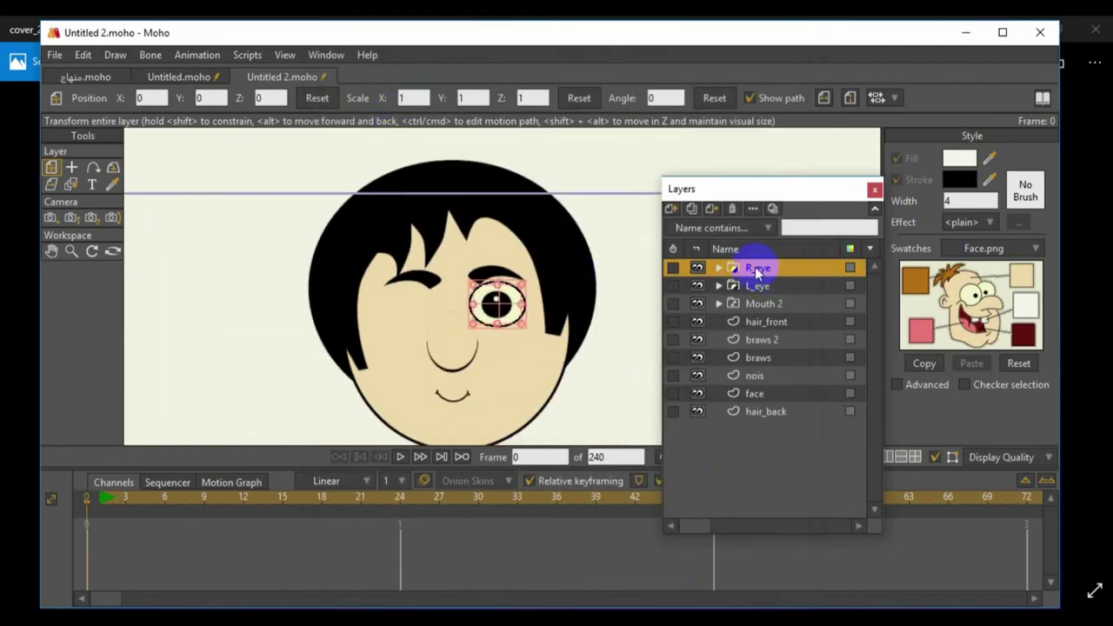
pyautogui.scroll(3, 522, 137)
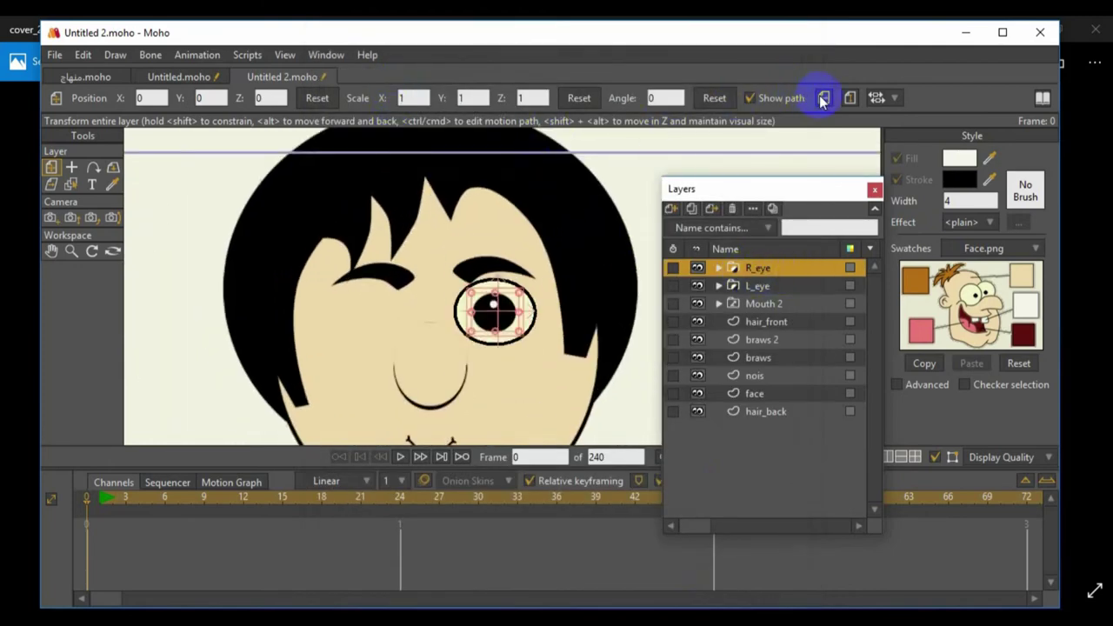
pyautogui.click(496, 315)
pyautogui.moveTo(496, 317); pyautogui.dragTo(383, 319)
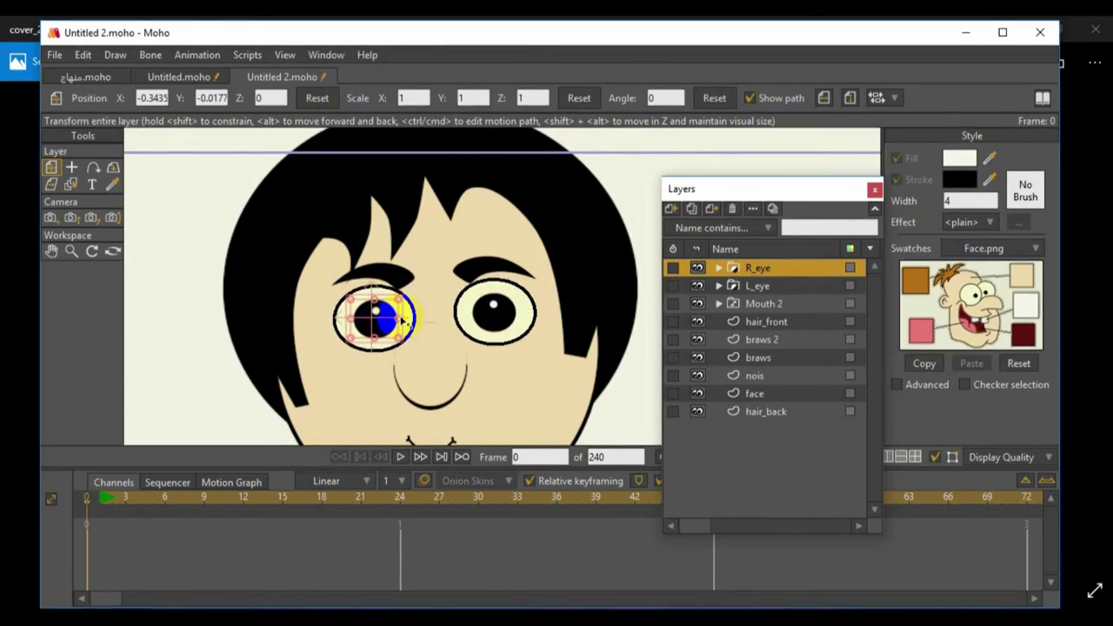
# Reorder the L_eye and R_eye groups below the braws layer and above nois.
pyautogui.click(757, 287)
pyautogui.moveTo(758, 287); pyautogui.dragTo(762, 360)
pyautogui.moveTo(757, 268); pyautogui.dragTo(753, 374)
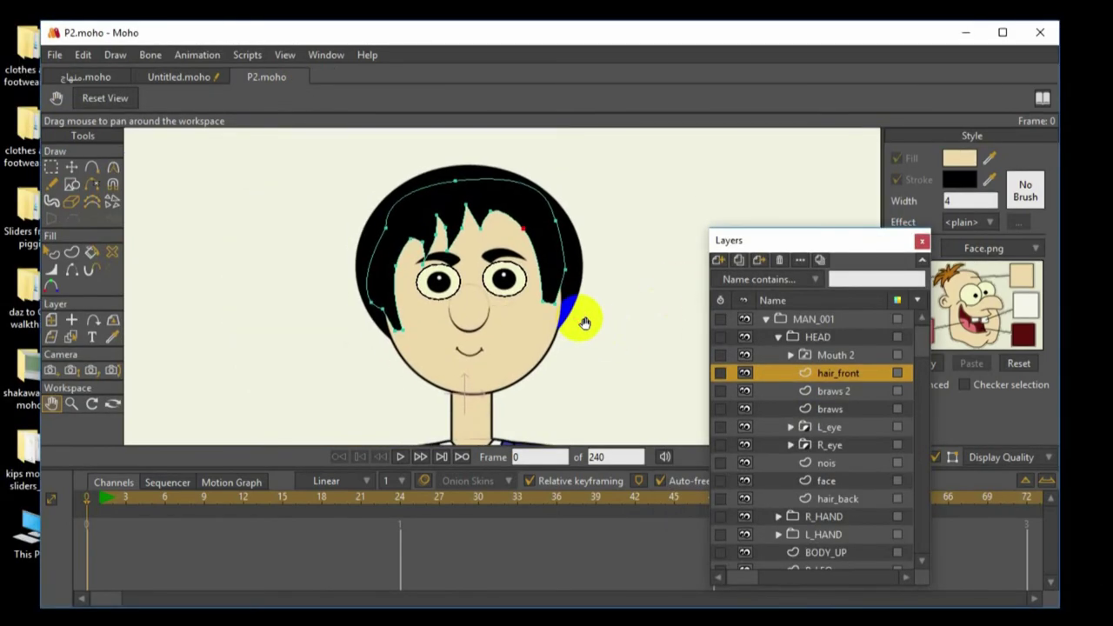
# Add a vector layer named EA above Mouth 2 in the HEAD group of P2.moho.
pyautogui.scroll(2, 584, 322)
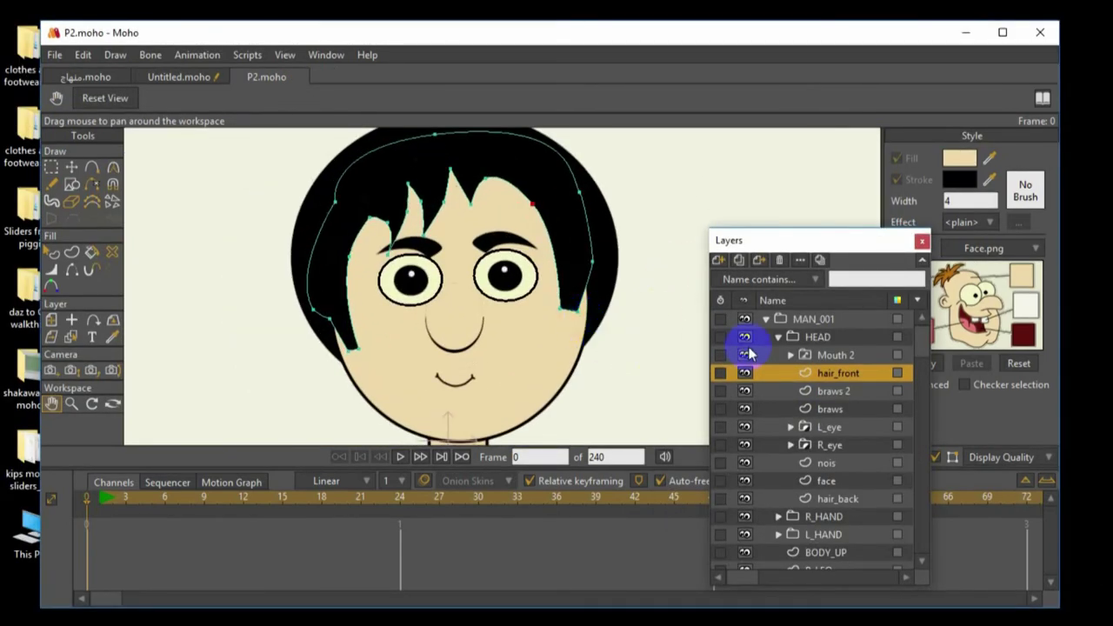
pyautogui.click(809, 353)
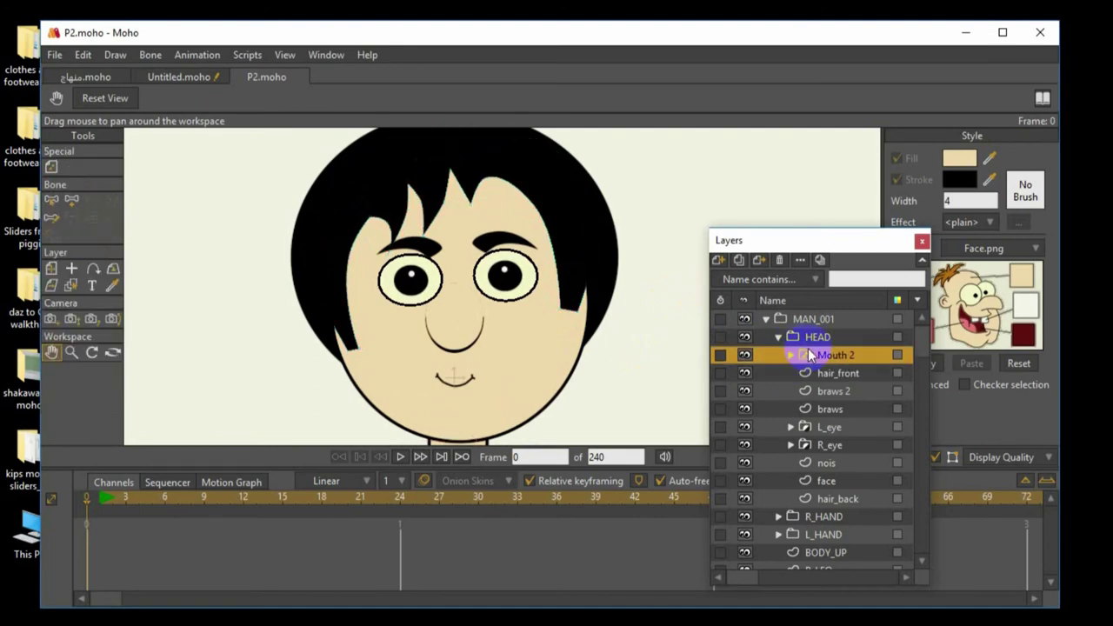
pyautogui.click(719, 260)
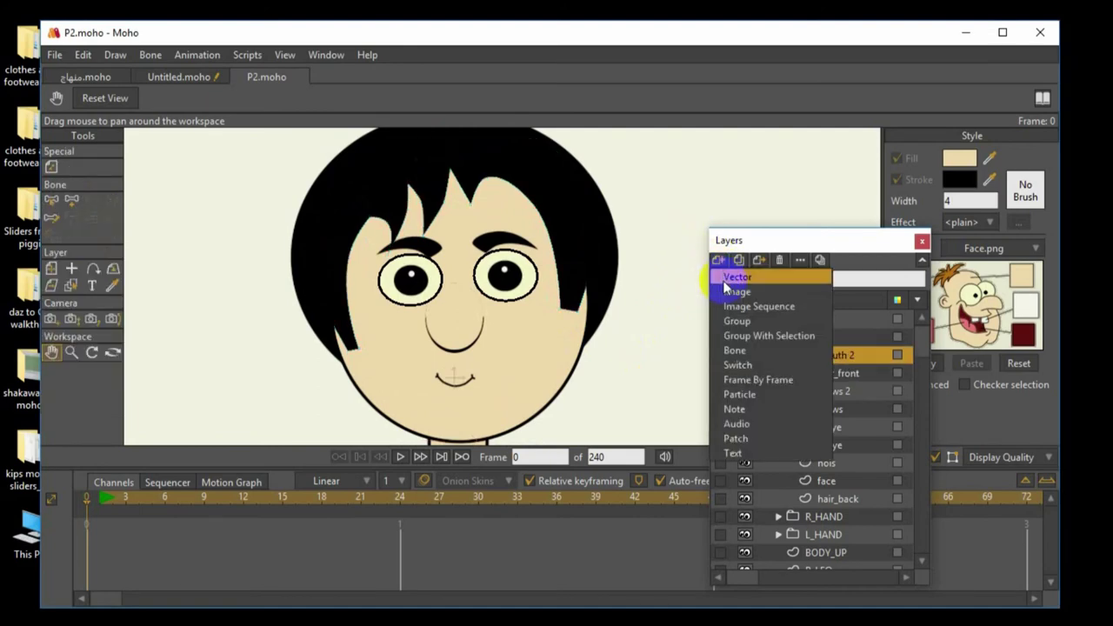
pyautogui.click(735, 279)
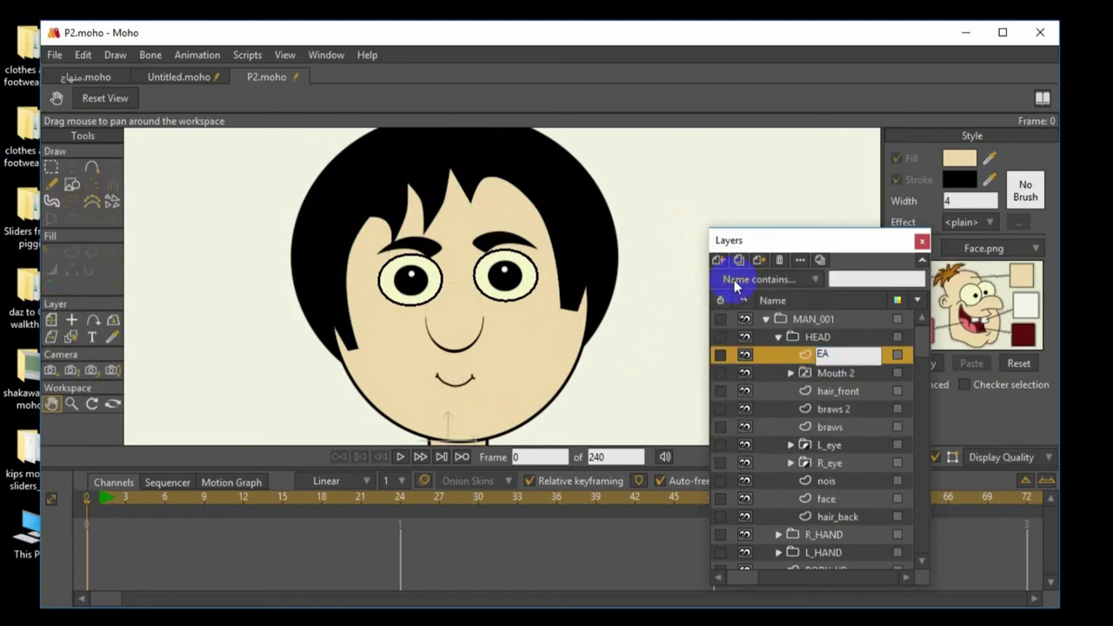
pyautogui.press('Return')
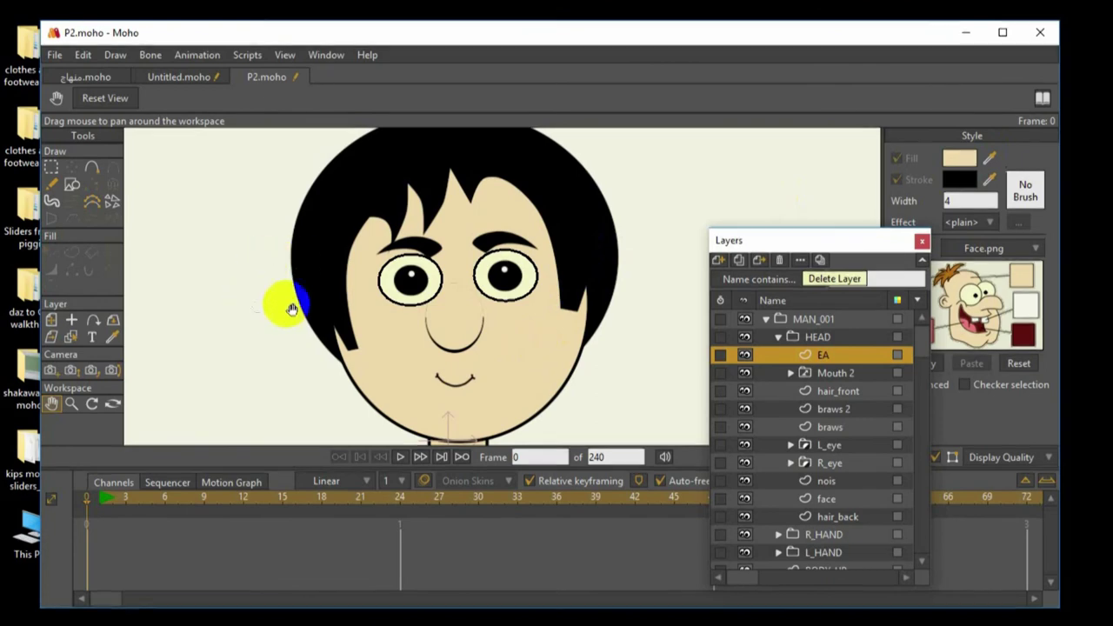
# Draw a tall oval for the ear beside the head, level with the eyes.
pyautogui.click(73, 187)
pyautogui.click(237, 99)
pyautogui.moveTo(582, 263); pyautogui.dragTo(637, 347)
# Shift the ear oval inward to X 0.5153 so it overlaps the head's edge, and tilt it outward at the upper end.
pyautogui.click(73, 167)
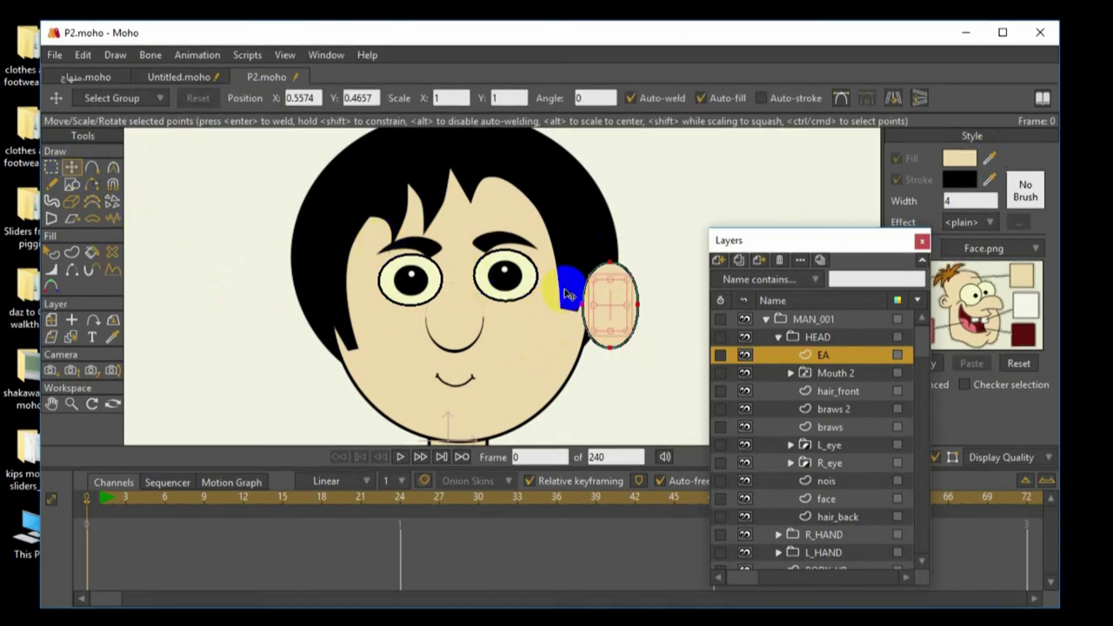
pyautogui.moveTo(614, 306); pyautogui.dragTo(600, 310)
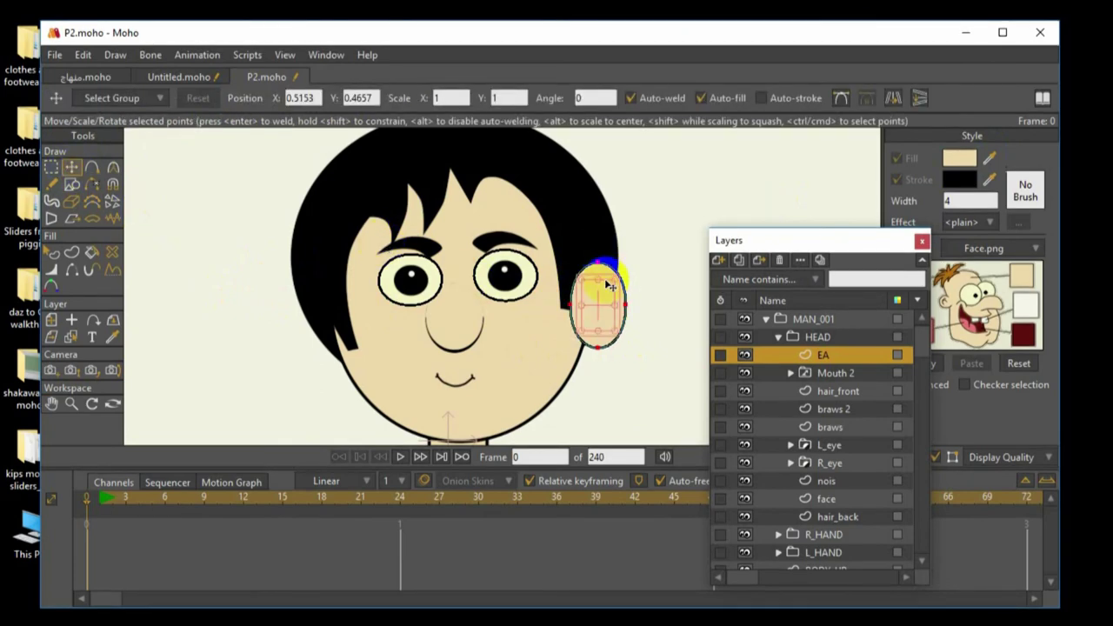
pyautogui.moveTo(603, 271); pyautogui.dragTo(586, 306)
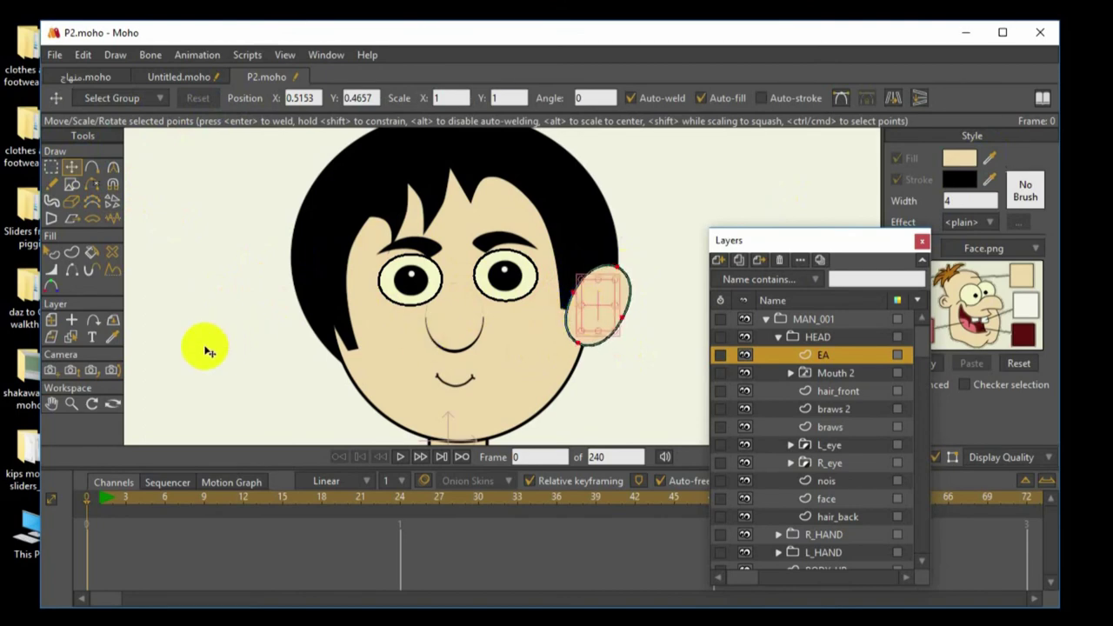
# Set the ear outline's line width to 0 percent at the point nearest the face and 72 percent at the upper point.
pyautogui.click(52, 270)
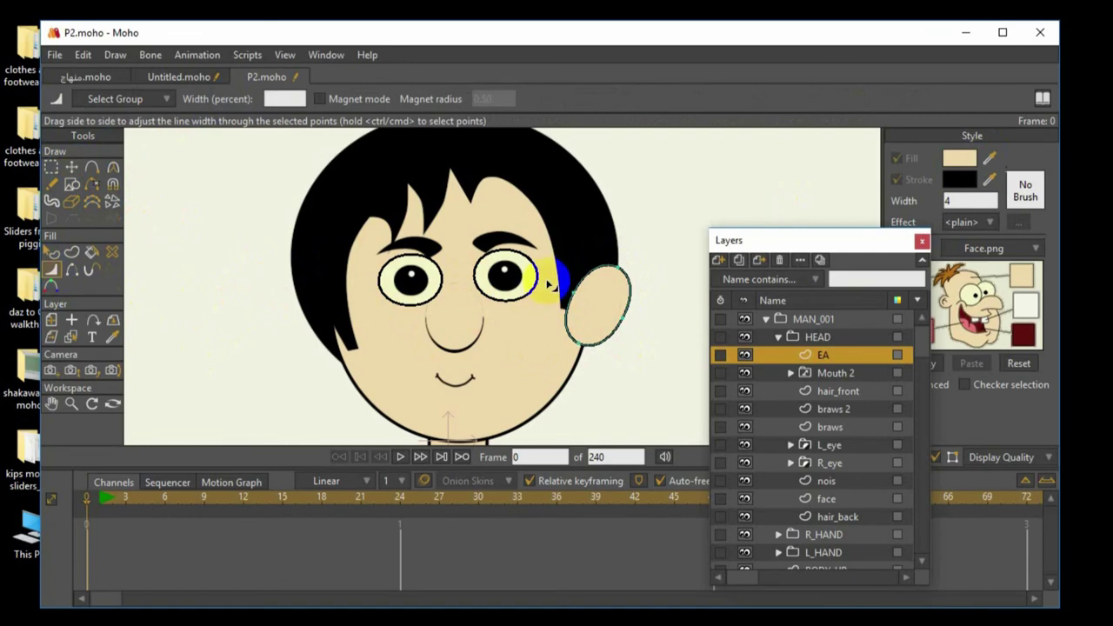
pyautogui.moveTo(571, 300); pyautogui.dragTo(351, 325)
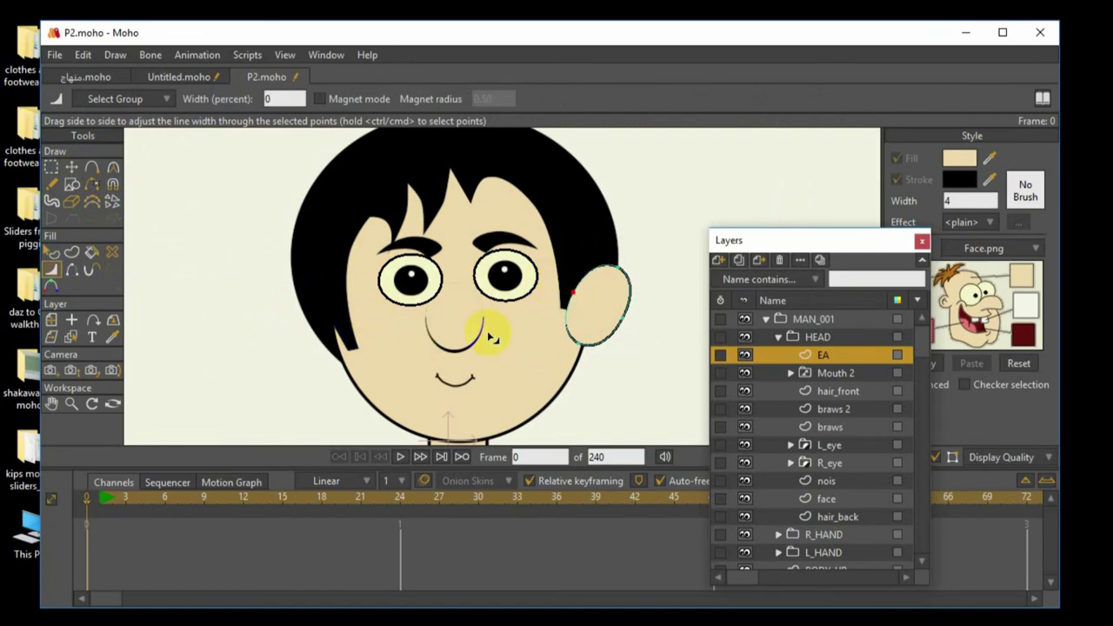
pyautogui.scroll(1, 492, 337)
pyautogui.click(626, 269)
pyautogui.moveTo(620, 270); pyautogui.dragTo(614, 271)
# Set the curvature of the ear's lowest point to 0.1855 and move the point nearest the face slightly into the ear.
pyautogui.click(96, 187)
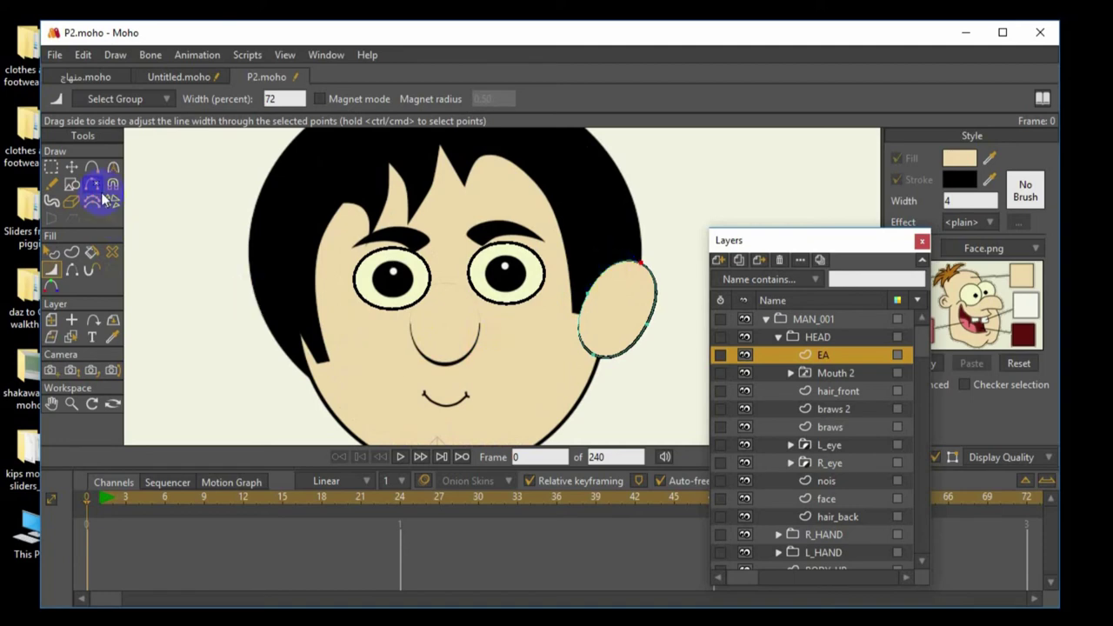
pyautogui.click(112, 171)
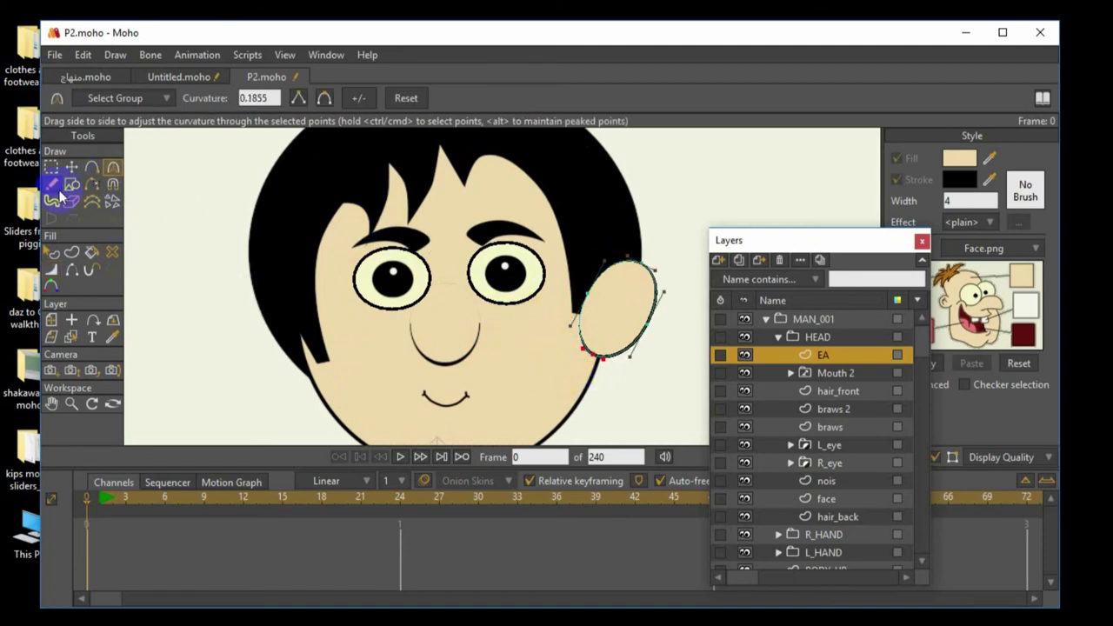
pyautogui.click(71, 168)
pyautogui.click(597, 308)
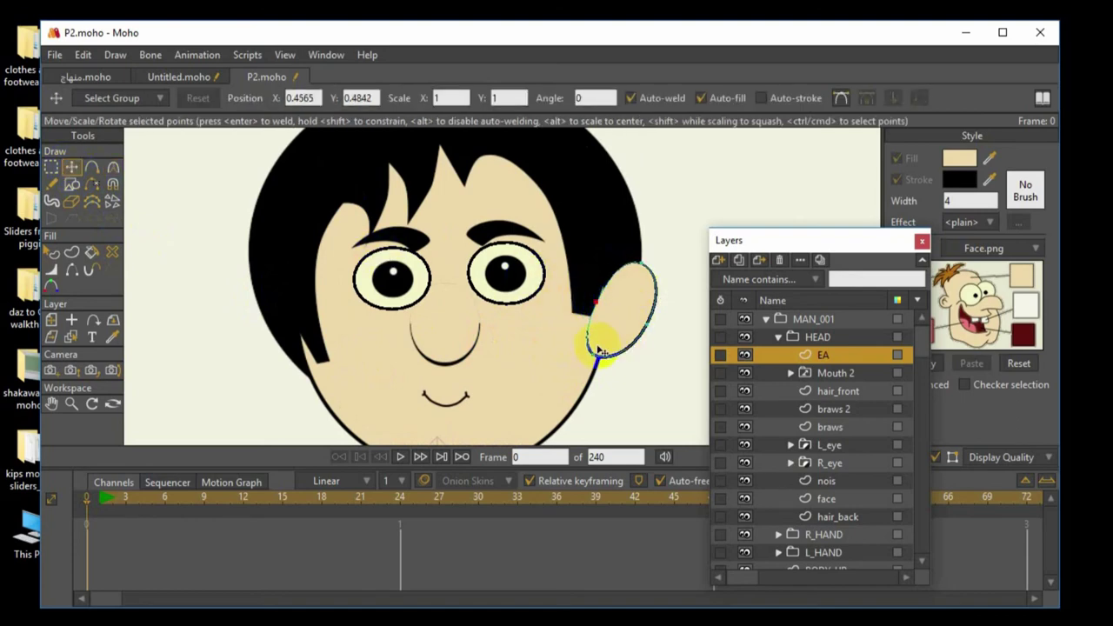
# Draw an open three-point line inside the ear and set the middle point's curvature to 0.3128.
pyautogui.scroll(3, 600, 350)
pyautogui.click(52, 404)
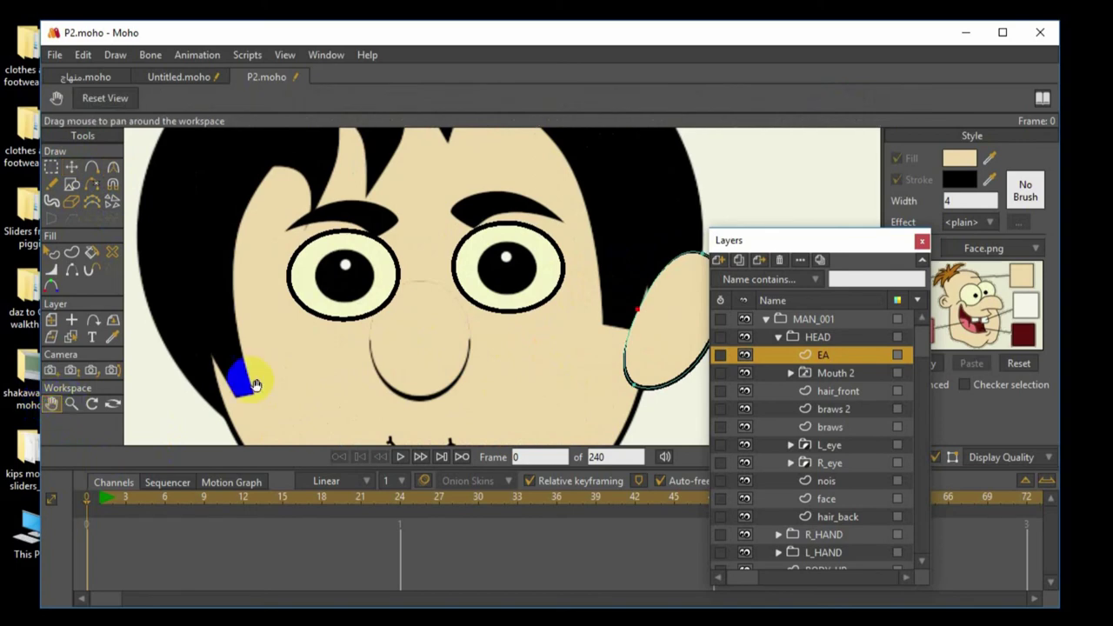
pyautogui.moveTo(255, 385); pyautogui.dragTo(472, 322)
pyautogui.click(92, 168)
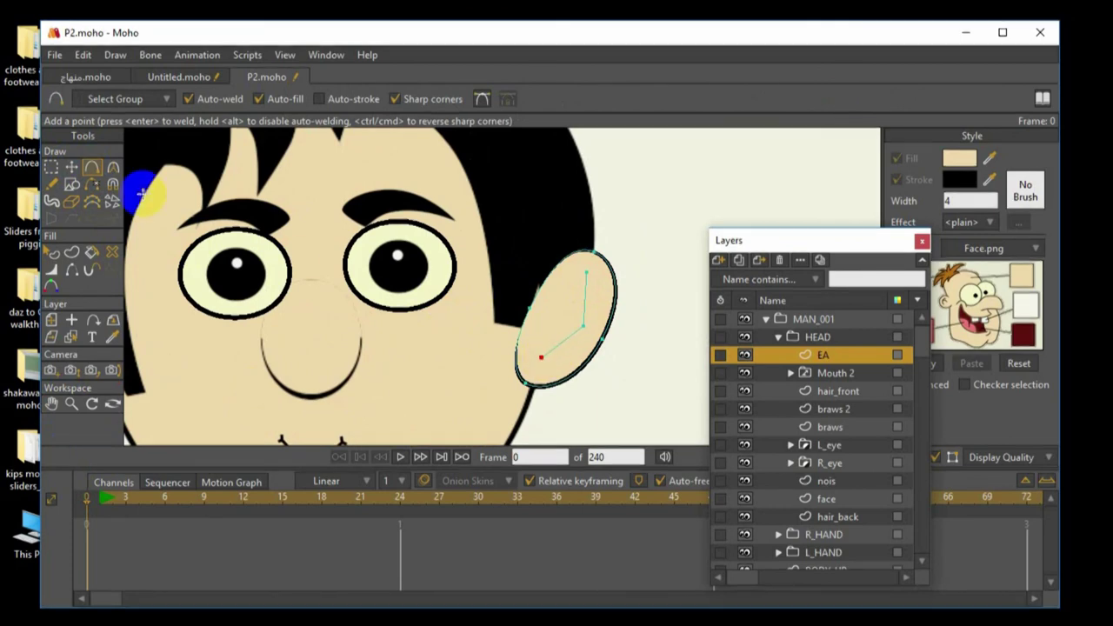
pyautogui.click(112, 167)
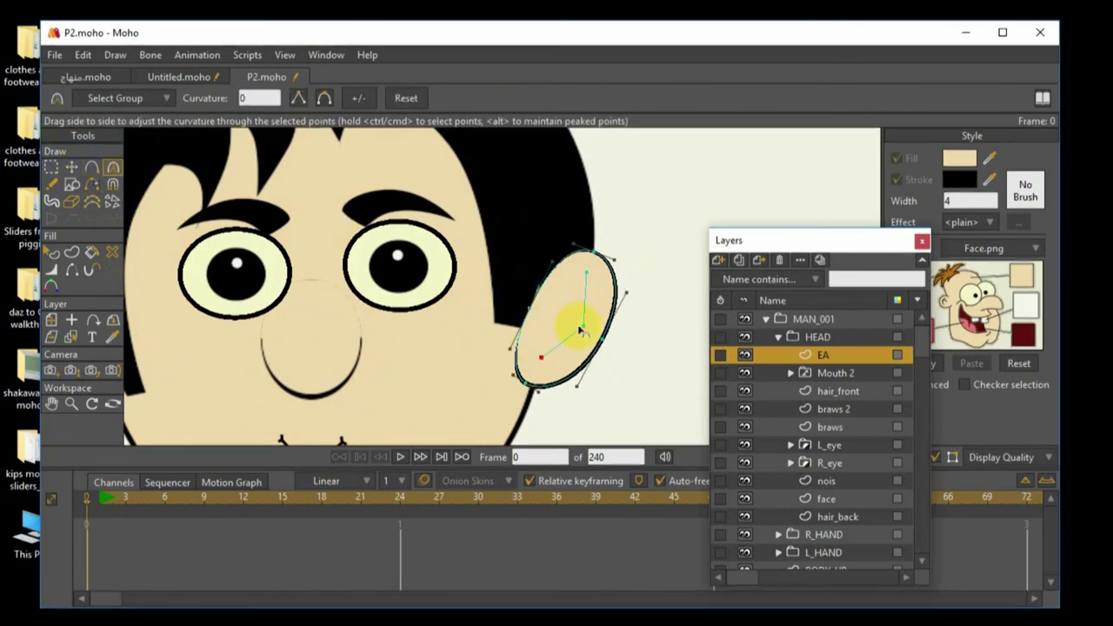
pyautogui.moveTo(589, 333); pyautogui.dragTo(824, 296)
# Create a stroke-only shape from the line inside the ear.
pyautogui.click(72, 252)
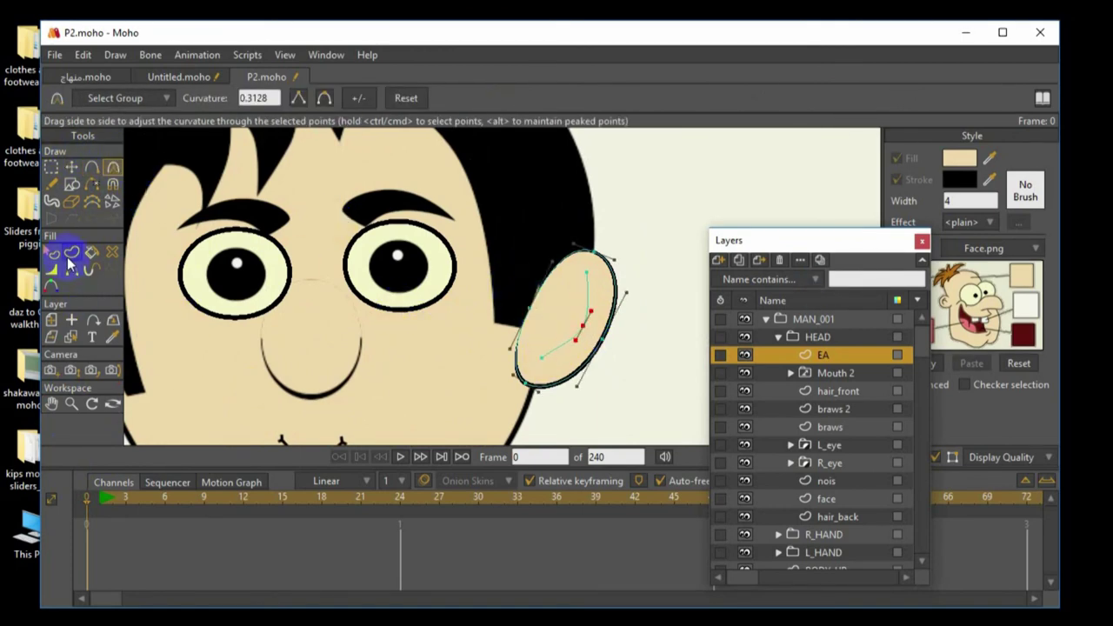
pyautogui.click(591, 294)
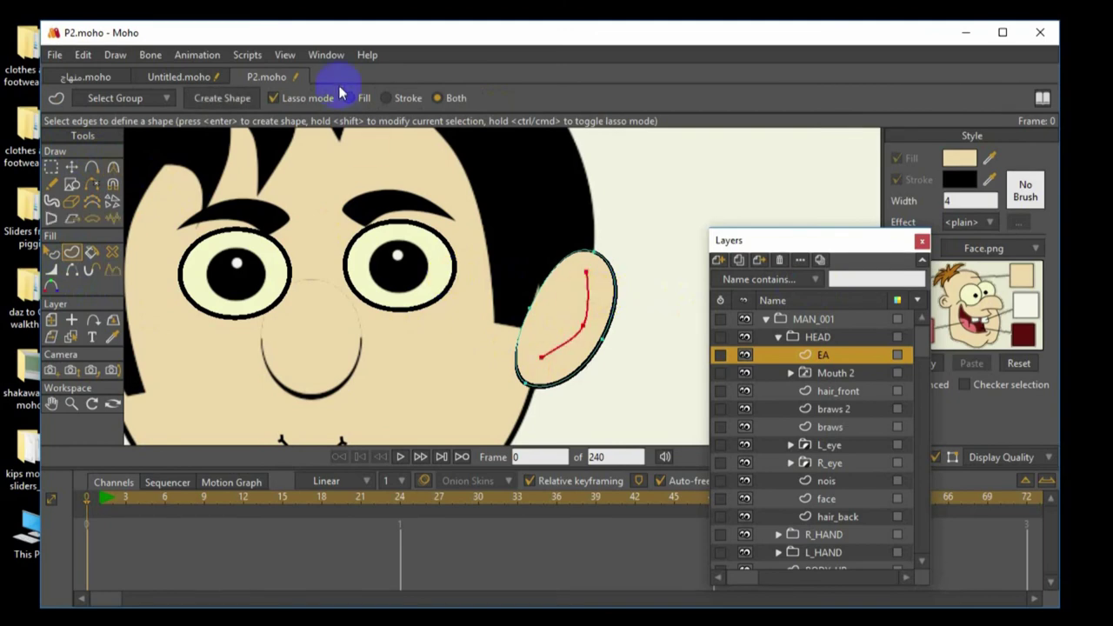
pyautogui.click(211, 97)
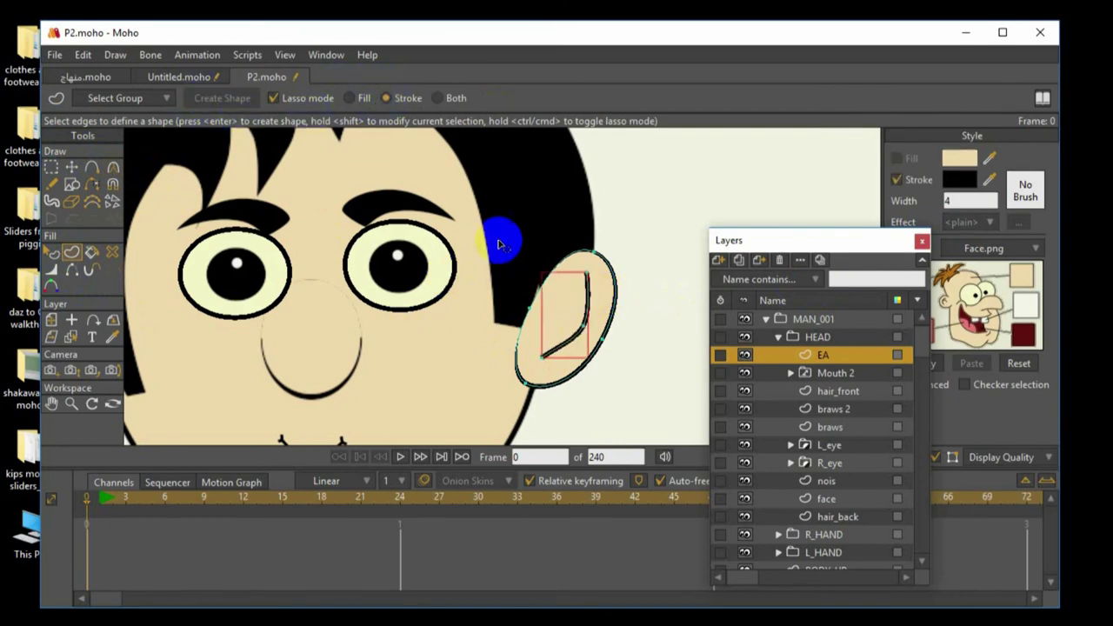
# Taper the inner ear line by setting the line width at both end points to 0 percent.
pyautogui.click(50, 270)
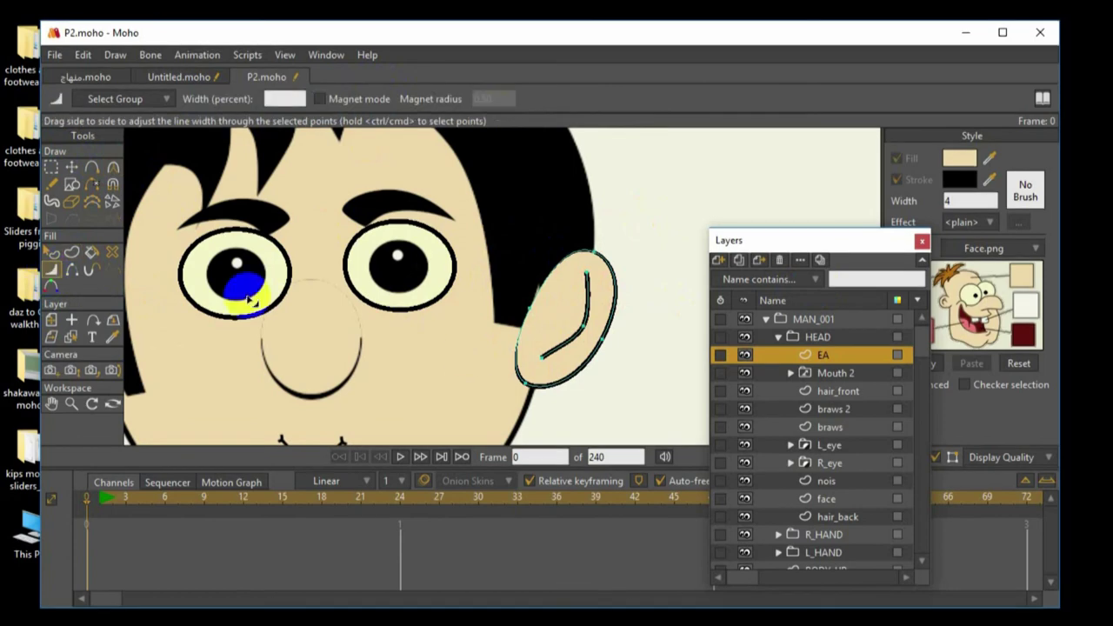
pyautogui.click(541, 356)
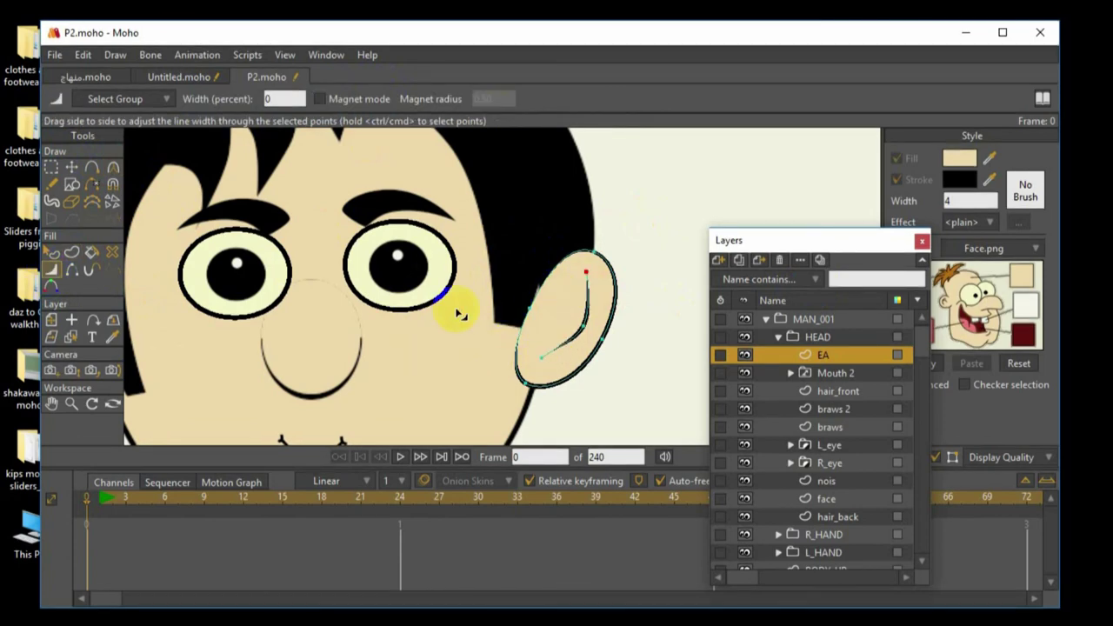
pyautogui.scroll(-3, 459, 314)
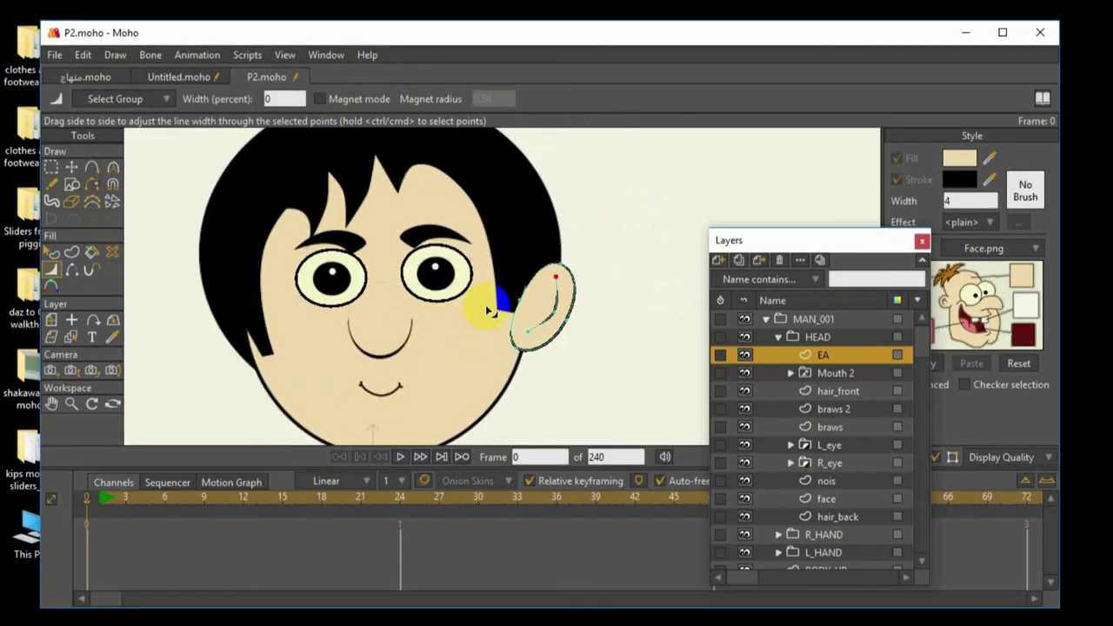
# Rename the EA layer as L_EAR in its layer settings.
pyautogui.doubleClick(805, 357)
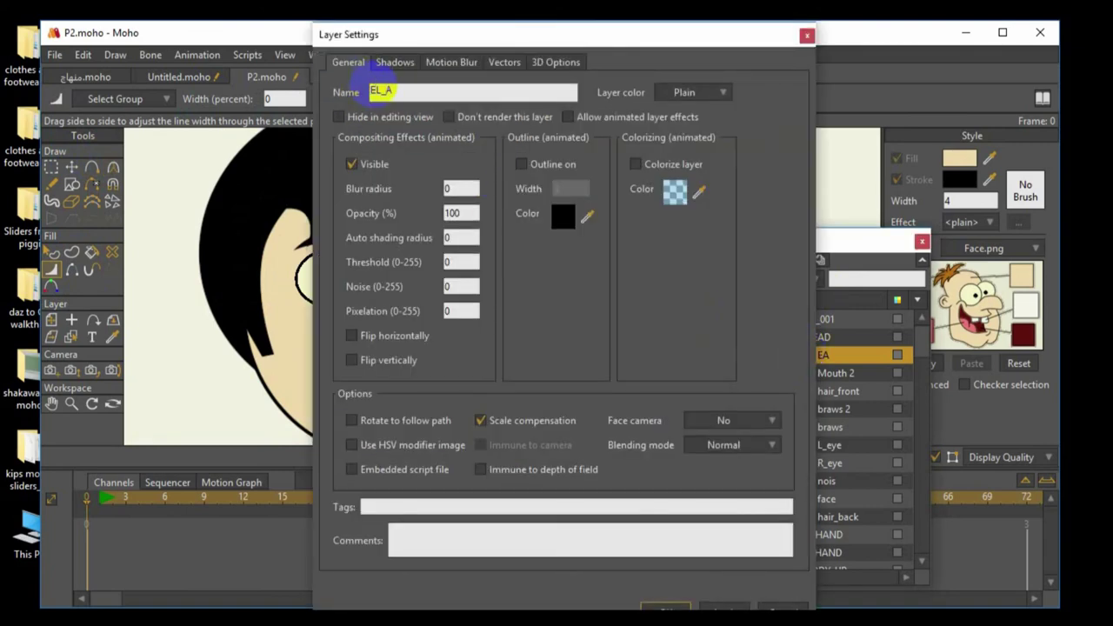
pyautogui.moveTo(395, 87); pyautogui.dragTo(338, 83)
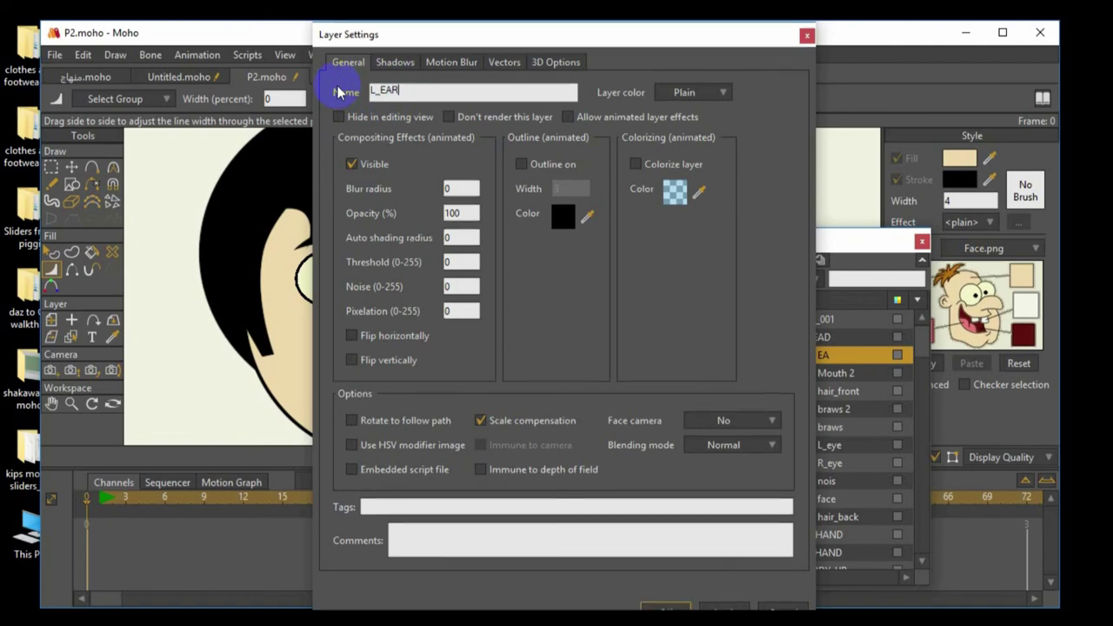
pyautogui.write('L_EAR')
pyautogui.press('Return')
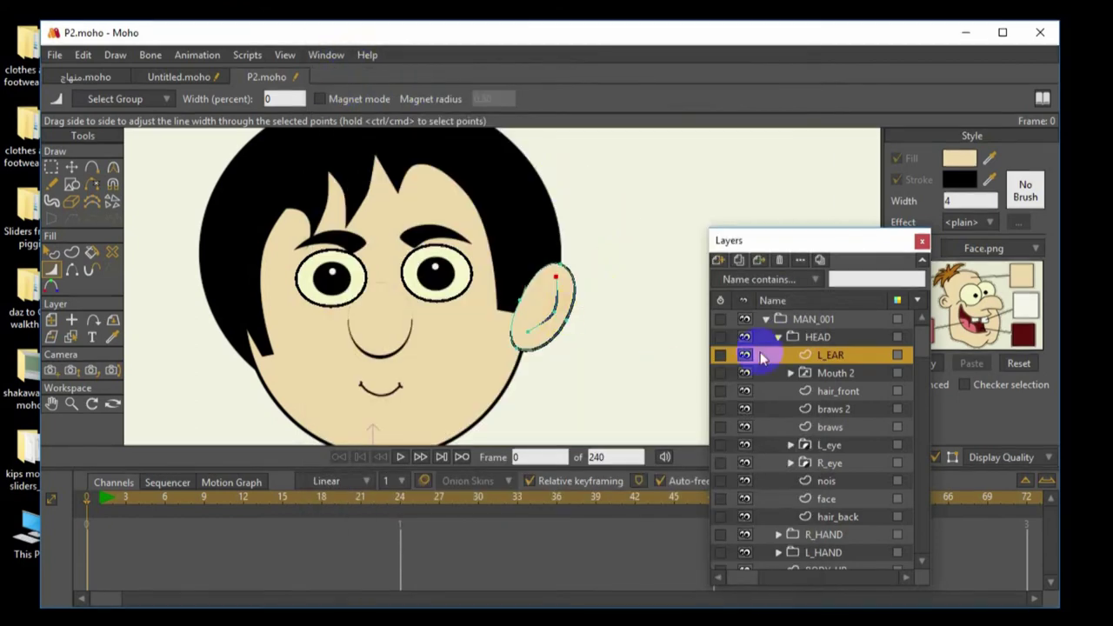
# Move the L_EAR layer directly below hair_front so the front hair is stacked above the ear.
pyautogui.moveTo(800, 236); pyautogui.dragTo(789, 141)
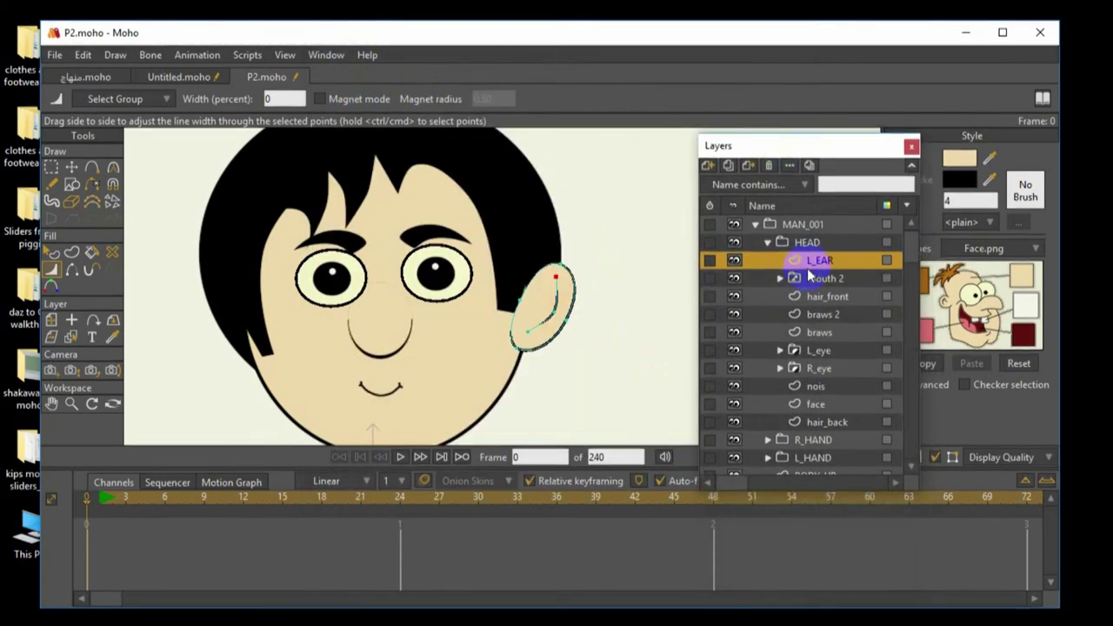
pyautogui.moveTo(810, 265); pyautogui.dragTo(811, 311)
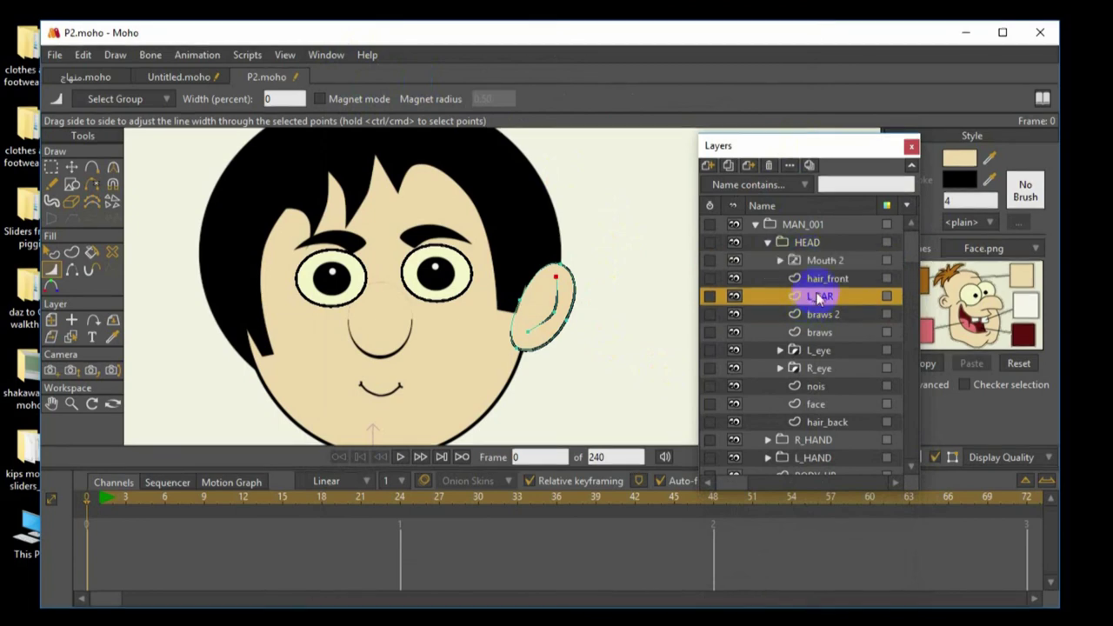
pyautogui.click(816, 280)
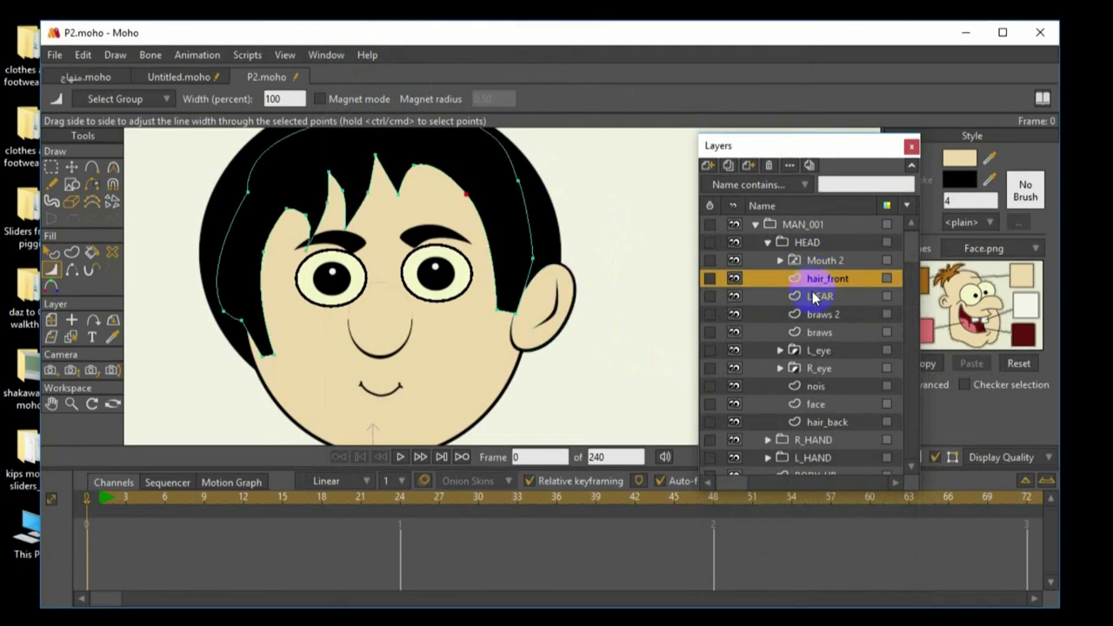
# Duplicate the L_EAR layer and rename the copy as R_EAR.
pyautogui.click(813, 298)
pyautogui.click(728, 165)
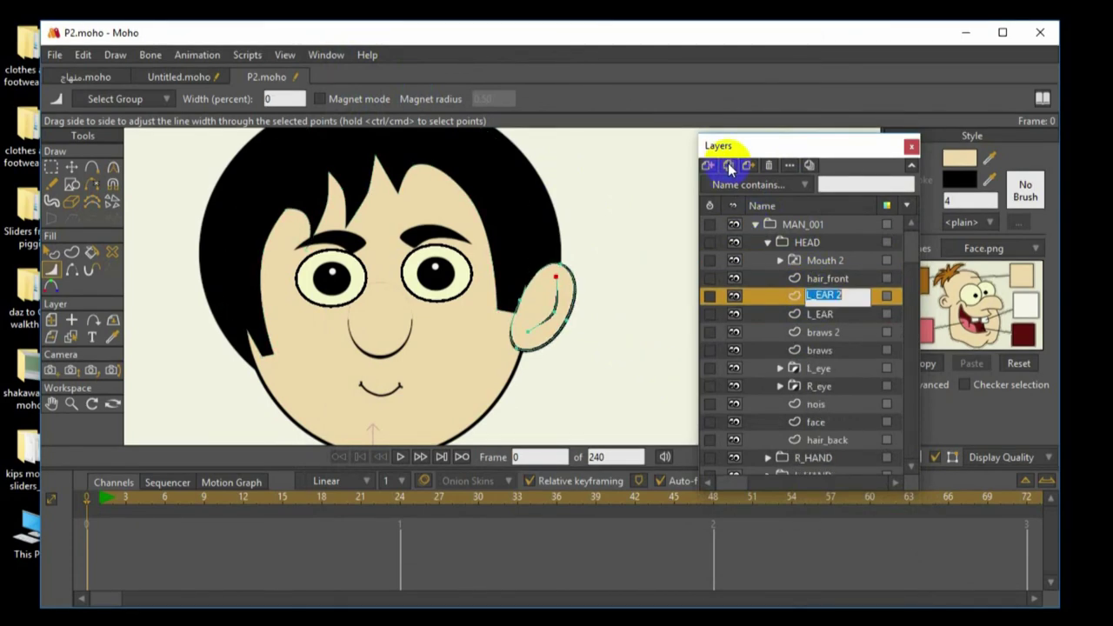
pyautogui.click(808, 296)
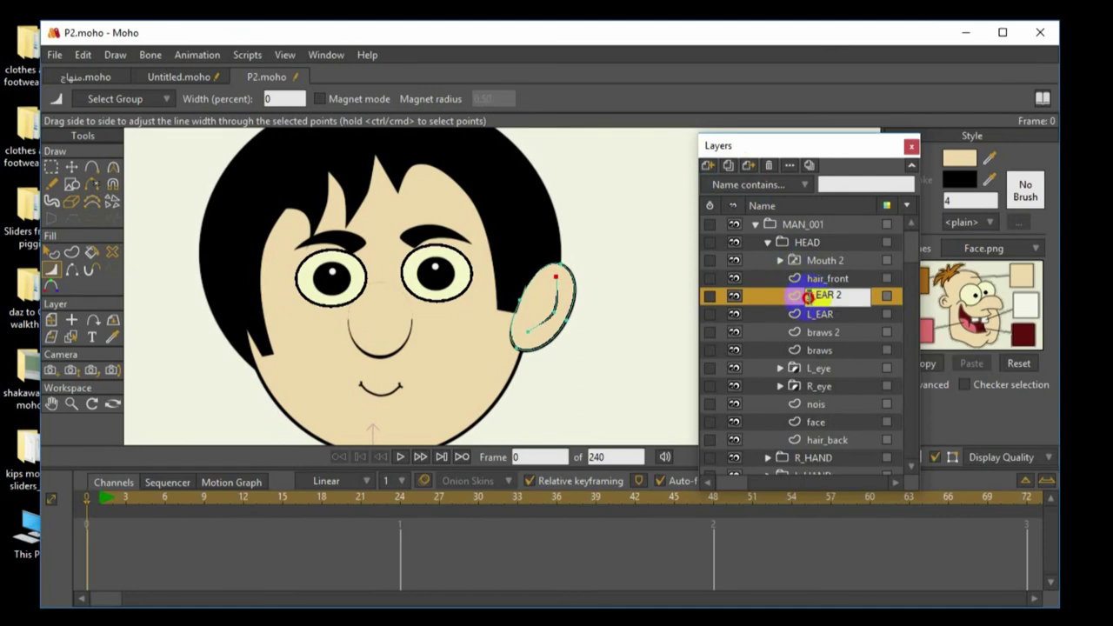
pyautogui.press('Delete')
pyautogui.write('R')
pyautogui.click(834, 296)
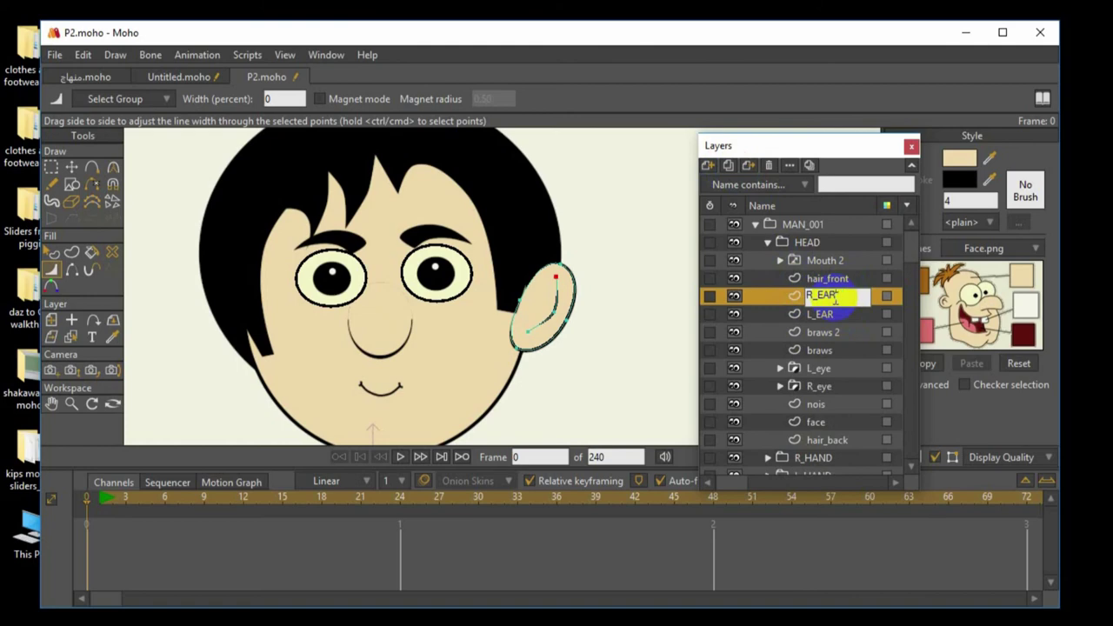
pyautogui.click(766, 294)
# Set the R_EAR layer's origin at the ear's centre and move the duplicated ear to the opposite side of the head.
pyautogui.click(73, 319)
pyautogui.click(539, 299)
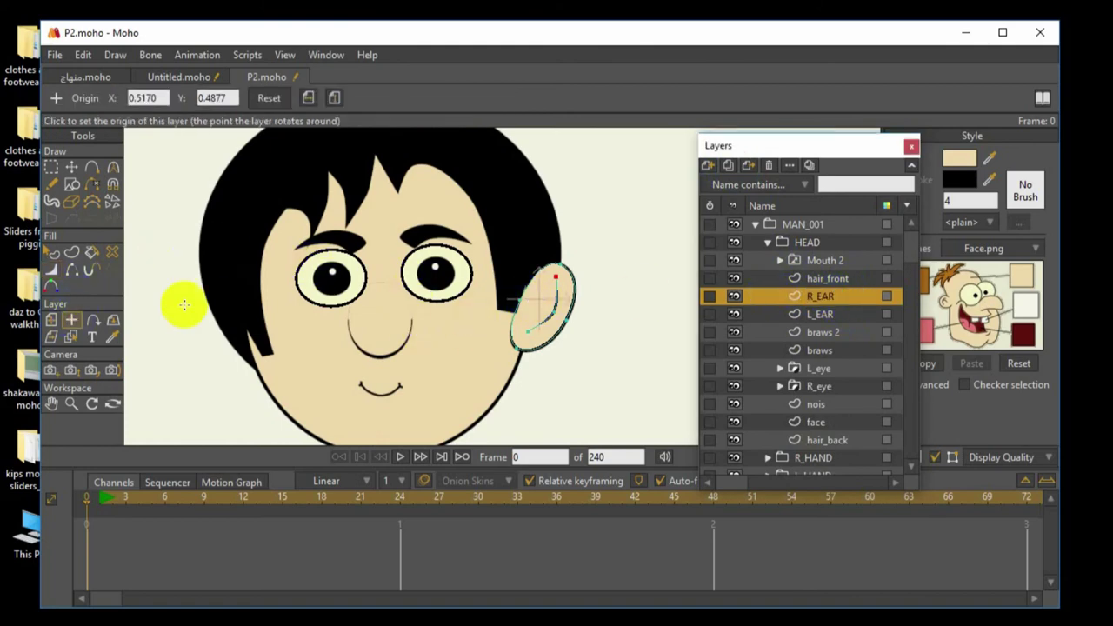
pyautogui.click(50, 320)
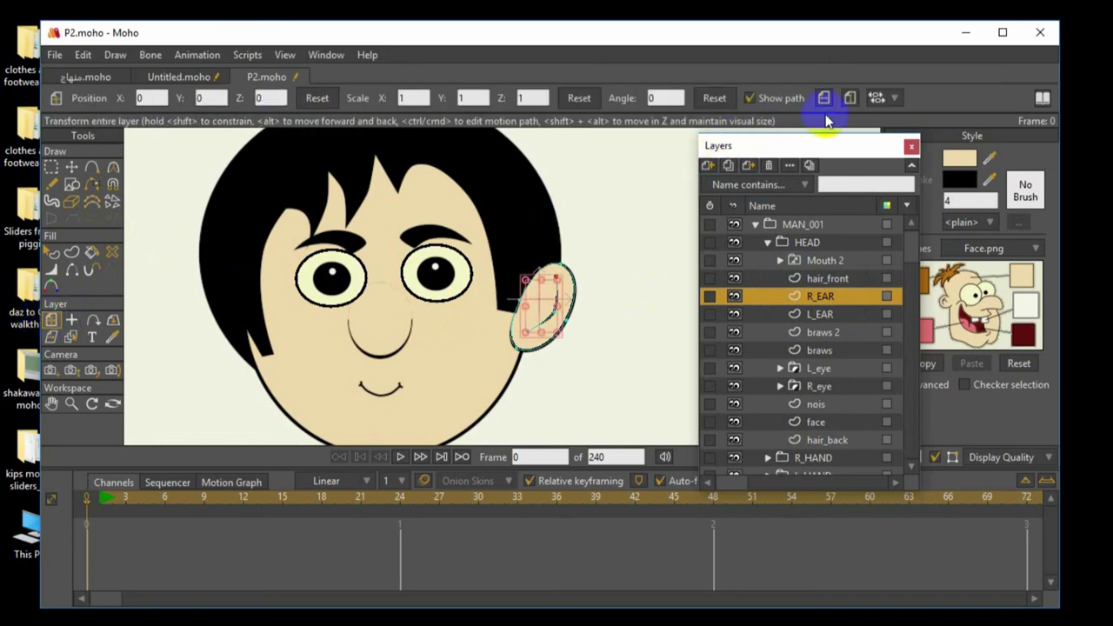
pyautogui.moveTo(536, 303); pyautogui.dragTo(235, 343)
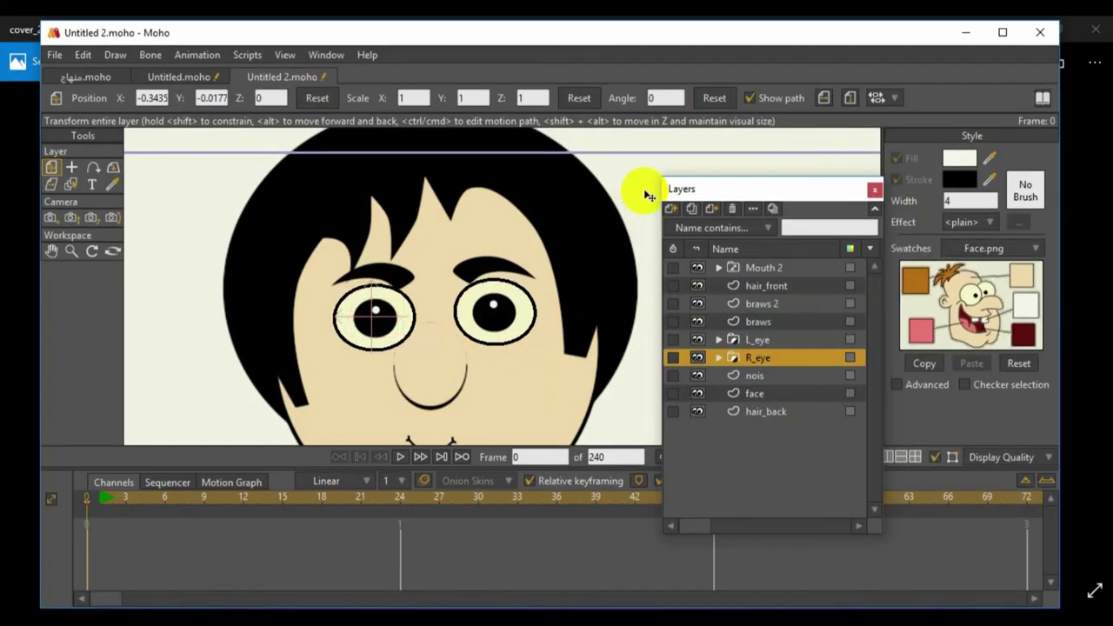
# Nudge the R_eye layer slightly upward to a Y position of -0.0155.
pyautogui.moveTo(641, 188); pyautogui.dragTo(587, 251)
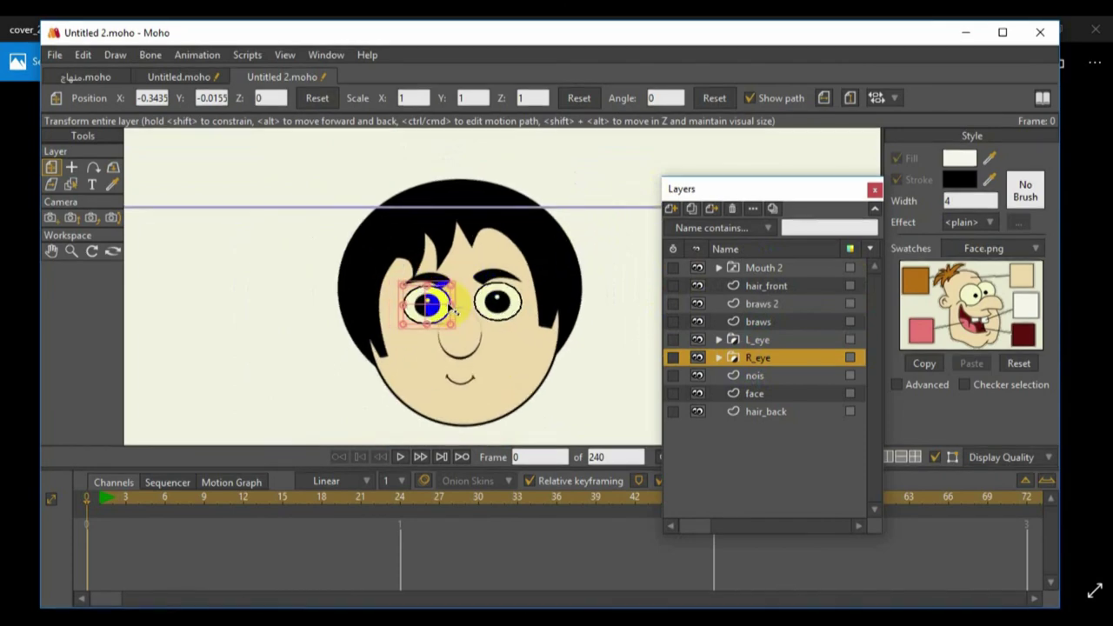
pyautogui.click(50, 251)
pyautogui.moveTo(286, 320); pyautogui.dragTo(291, 289)
pyautogui.scroll(-1, 291, 289)
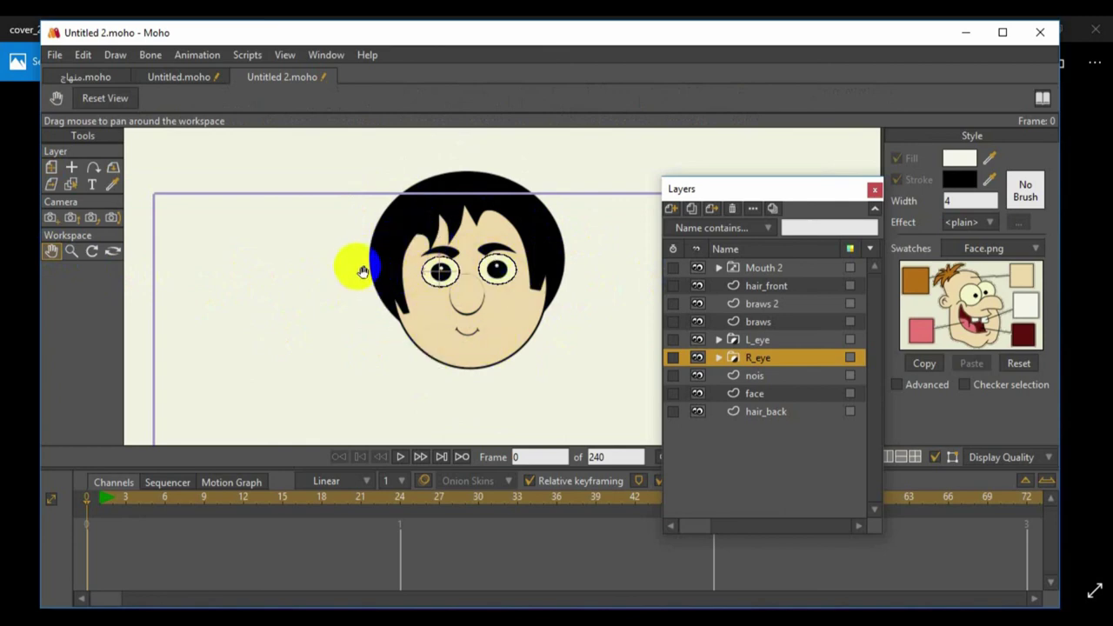
# Group all layers from Mouth 2 down to hair_back into a folder named HEAD and collapse it.
pyautogui.click(753, 271)
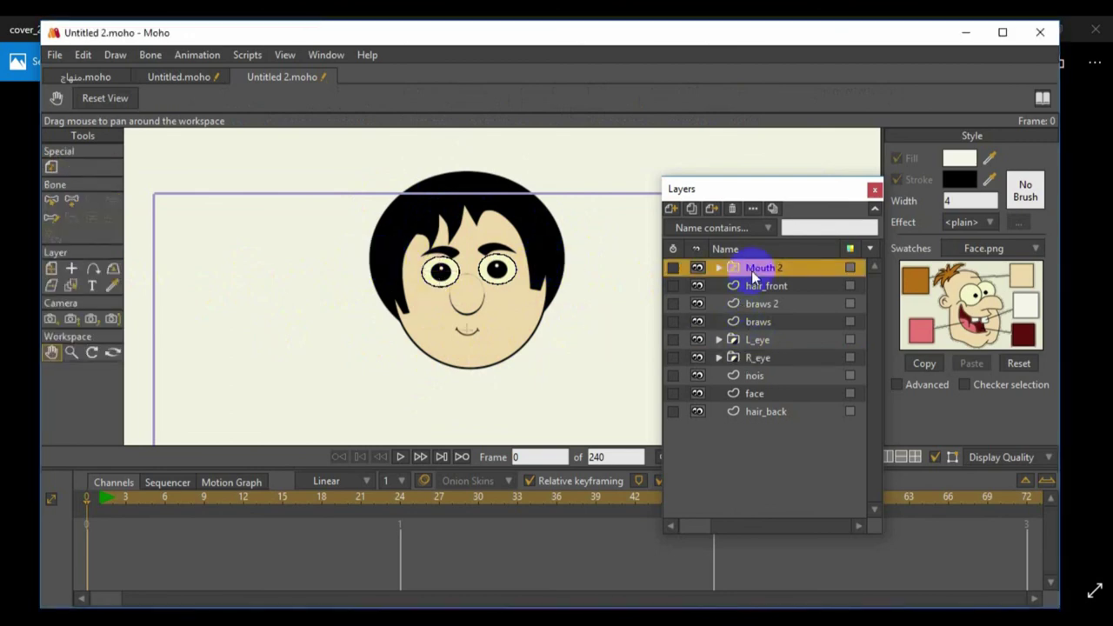
pyautogui.keyDown('shift'); pyautogui.click(759, 412); pyautogui.keyUp('shift')
pyautogui.rightClick(759, 415)
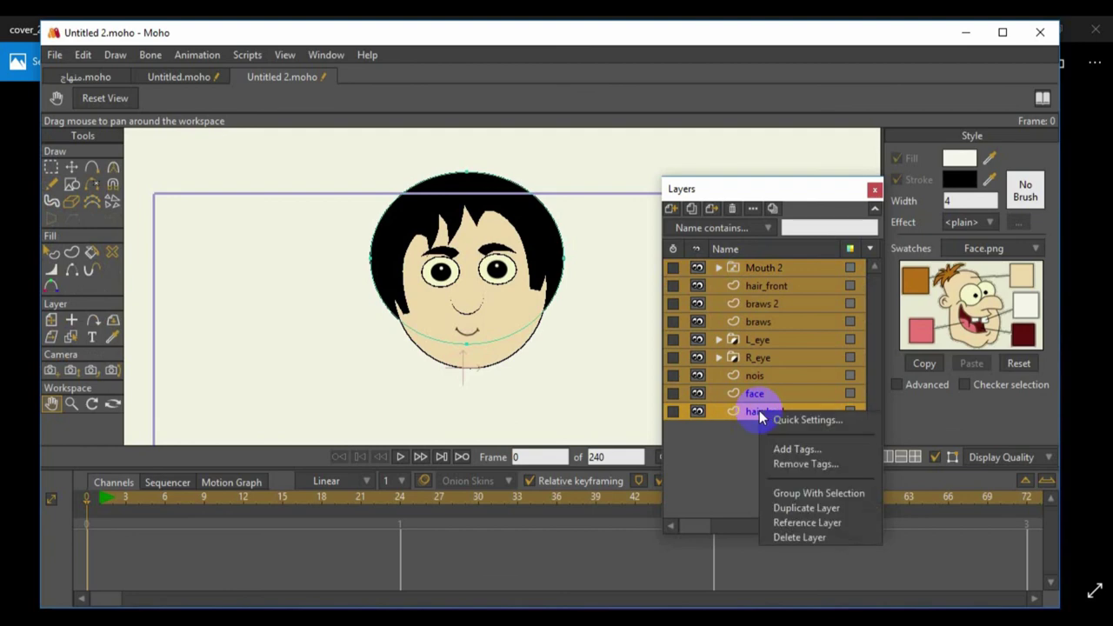
pyautogui.click(781, 493)
pyautogui.write('H')
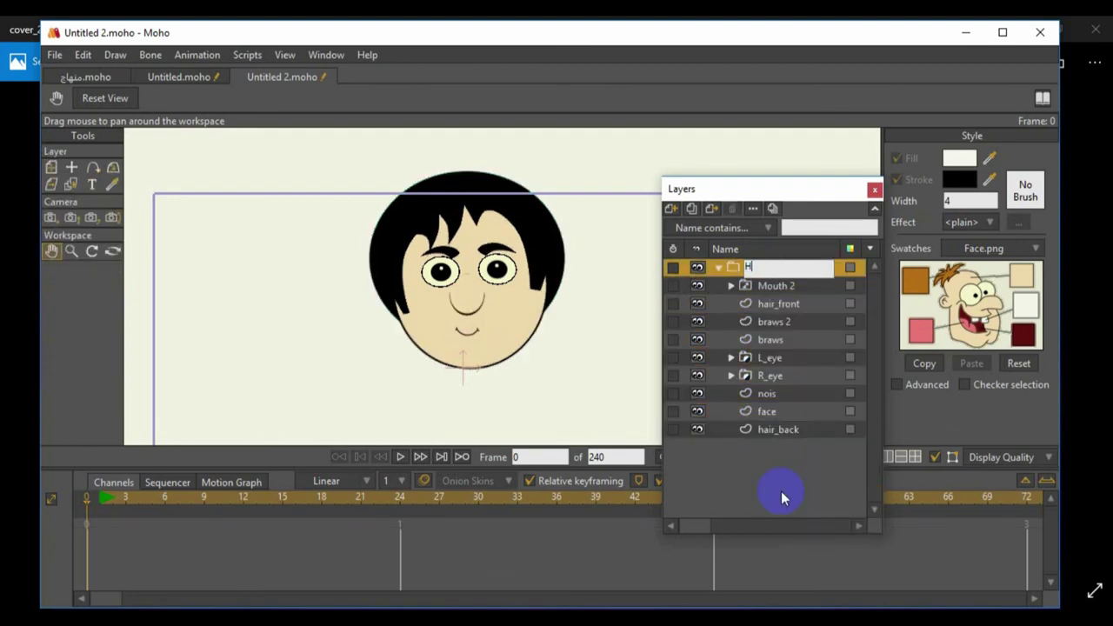
pyautogui.write('EAD')
pyautogui.press('Return')
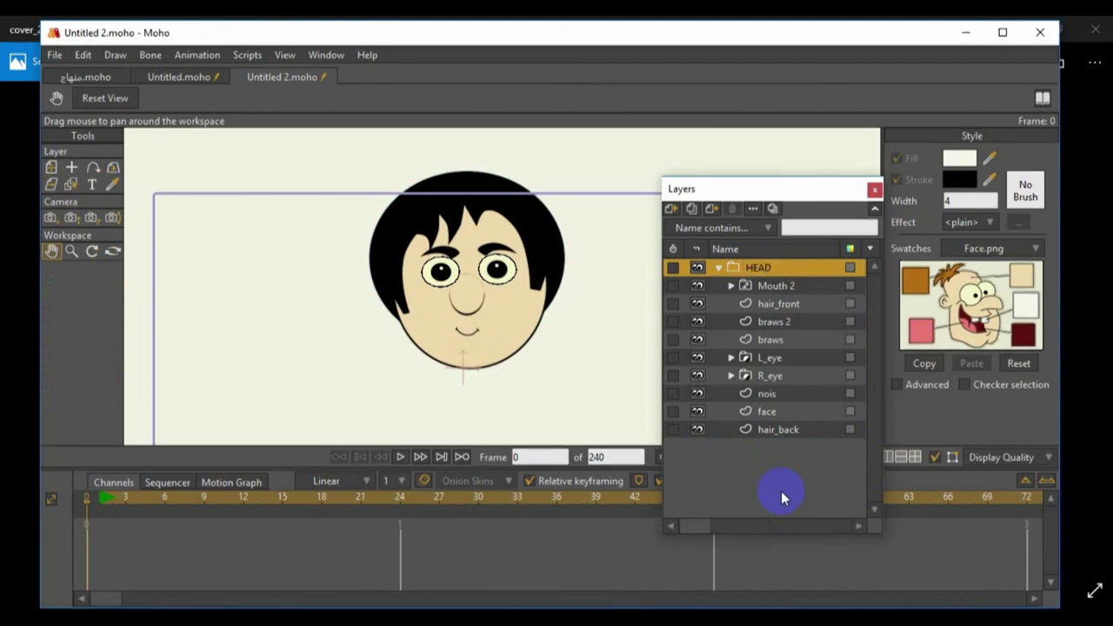
pyautogui.click(720, 268)
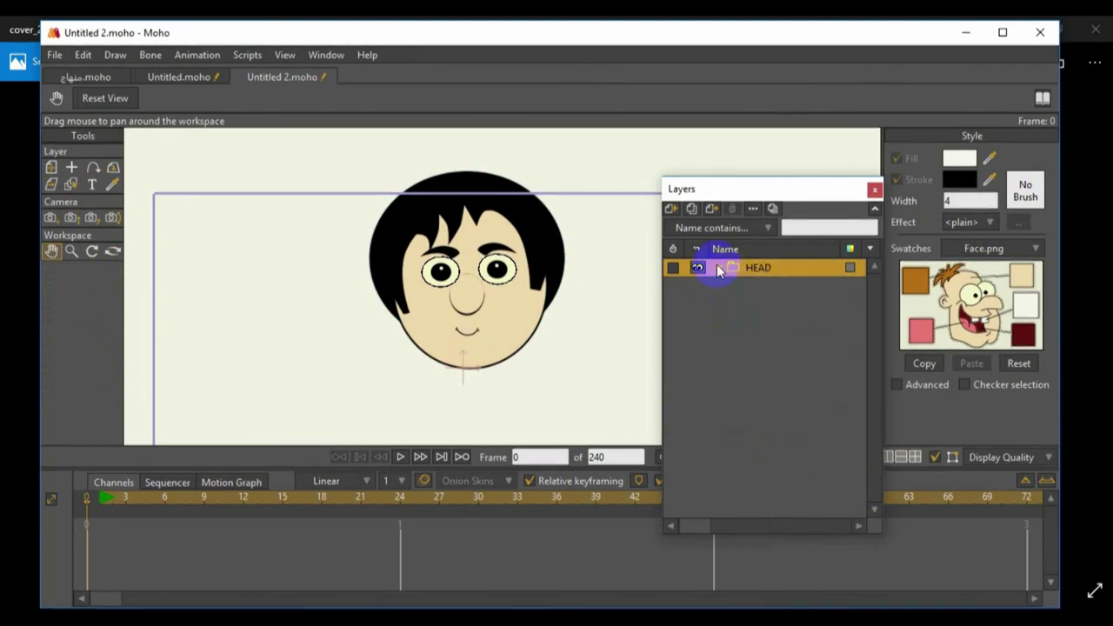
# Reposition the whole HEAD group within the camera frame using the Transform Layer tool.
pyautogui.scroll(-3, 439, 265)
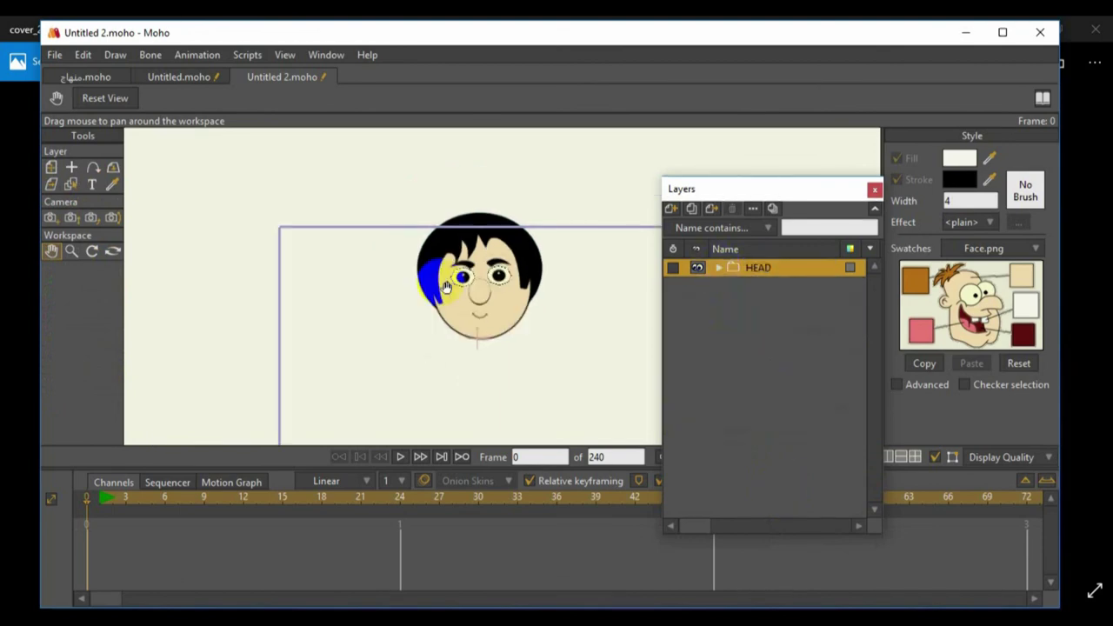
pyautogui.click(51, 167)
pyautogui.moveTo(465, 271)
pyautogui.mouseDown()
pyautogui.moveTo(416, 380)
pyautogui.moveTo(571, 281)
pyautogui.moveTo(466, 255)
pyautogui.moveTo(458, 288)
pyautogui.moveTo(452, 265)
pyautogui.mouseUp()
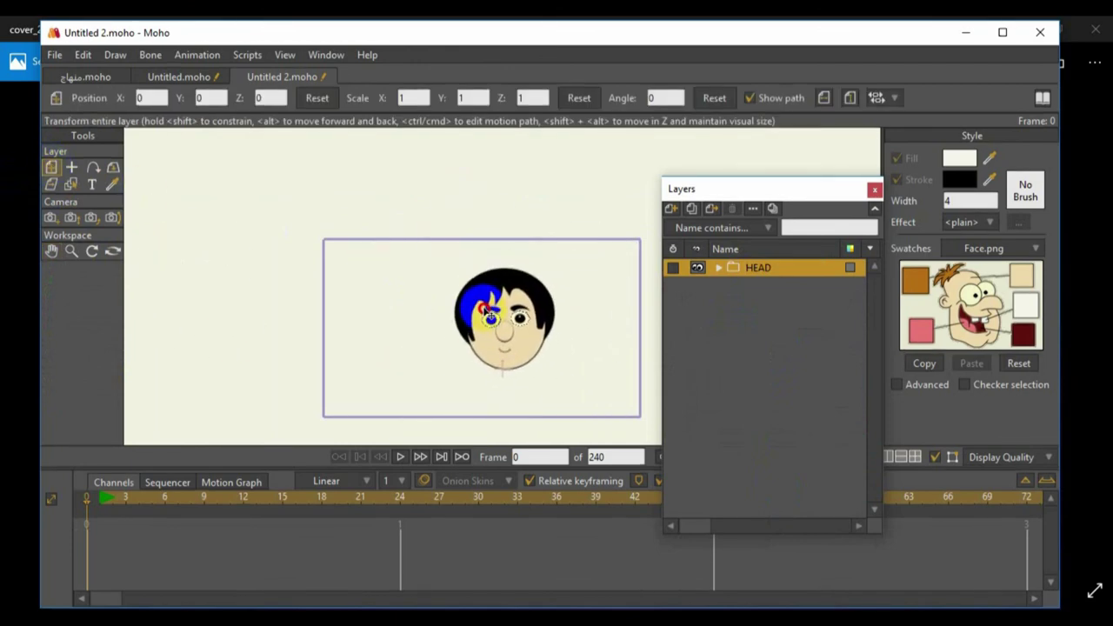